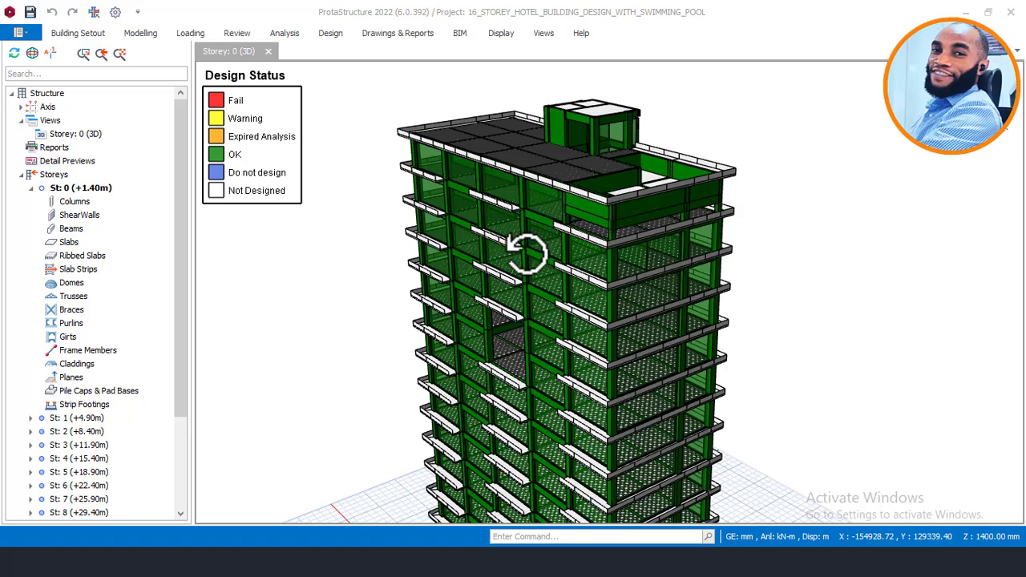
- Orbit, pan and zoom around the 16-storey tower to inspect it from several angles, including the roof slabs
{"action": "scroll", "coordinate": [633, 272], "scroll_direction": "down", "scroll_amount": 3}
{"action": "middle_click_drag", "start_coordinate": [652, 264], "coordinate": [820, 268]}
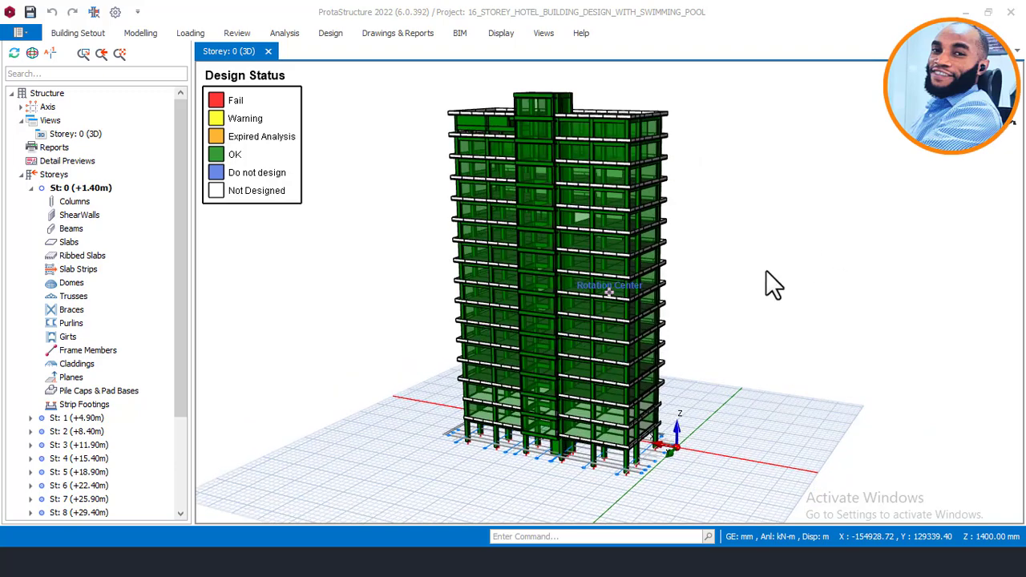
{"action": "scroll", "coordinate": [593, 438], "scroll_direction": "up", "scroll_amount": 2}
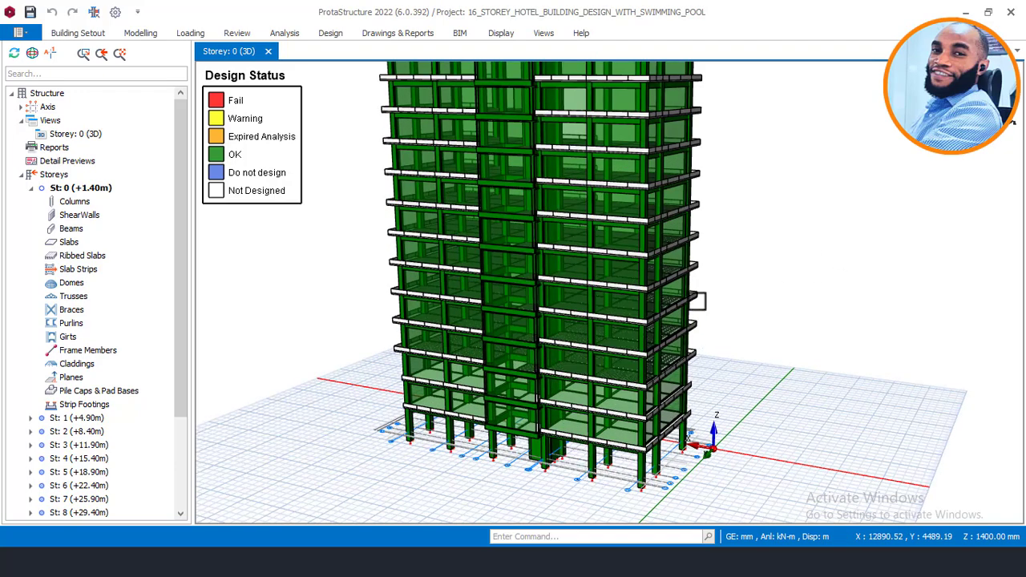
{"action": "middle_click_drag", "start_coordinate": [704, 302], "coordinate": [680, 343]}
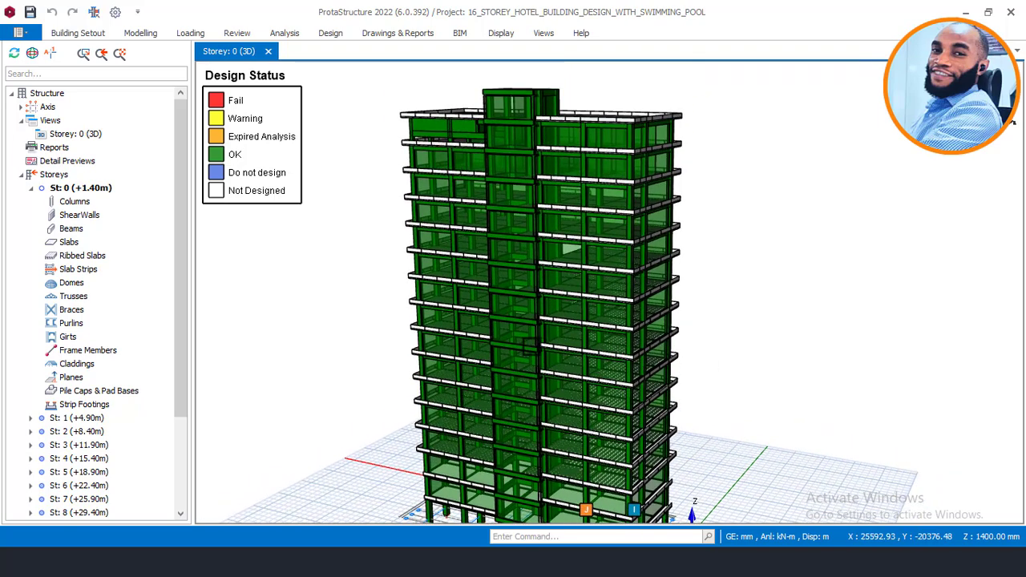
{"action": "middle_click_drag", "start_coordinate": [437, 358], "coordinate": [579, 407]}
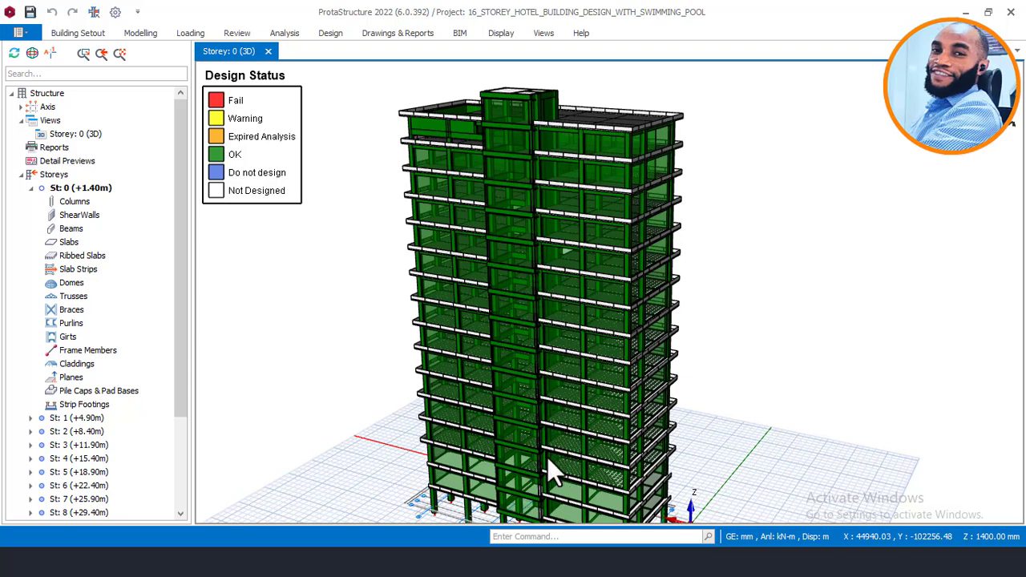
{"action": "scroll", "coordinate": [548, 472], "scroll_direction": "up", "scroll_amount": 3}
{"action": "scroll", "coordinate": [529, 330], "scroll_direction": "up", "scroll_amount": 3}
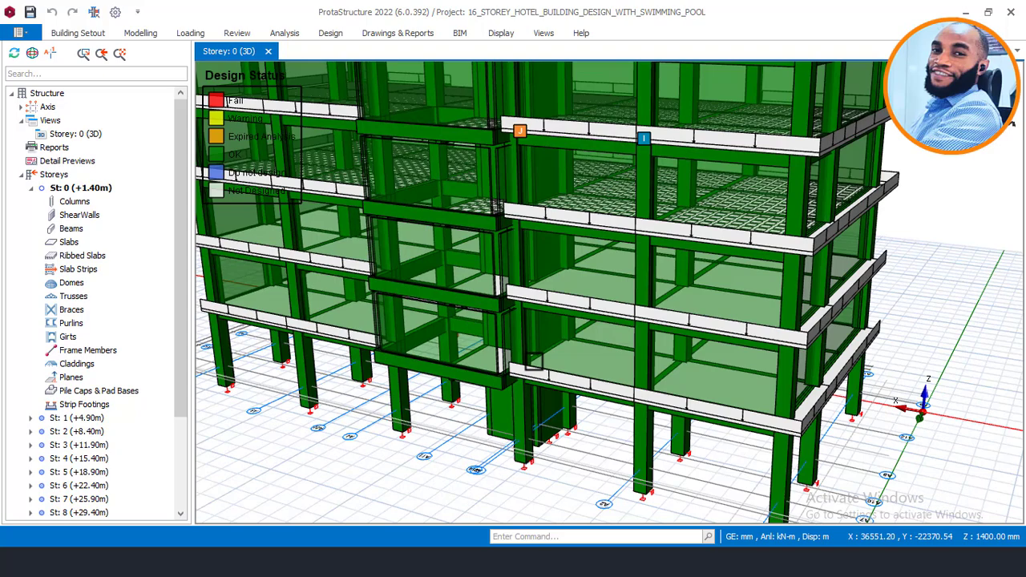
{"action": "scroll", "coordinate": [544, 367], "scroll_direction": "down", "scroll_amount": 2}
{"action": "scroll", "coordinate": [544, 367], "scroll_direction": "down", "scroll_amount": 2}
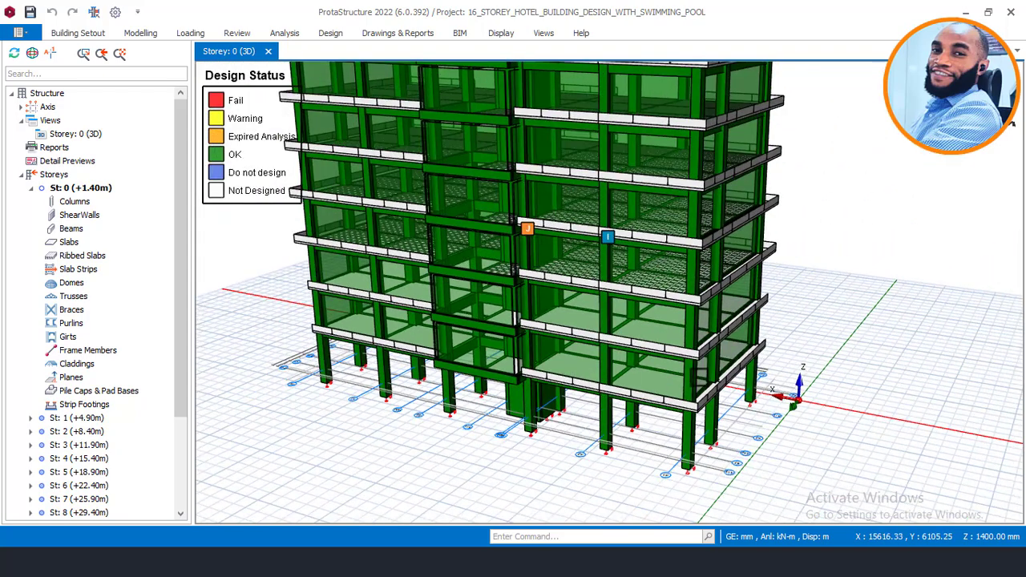
{"action": "middle_click_drag", "start_coordinate": [553, 377], "coordinate": [449, 378]}
{"action": "scroll", "coordinate": [448, 378], "scroll_direction": "down", "scroll_amount": 4}
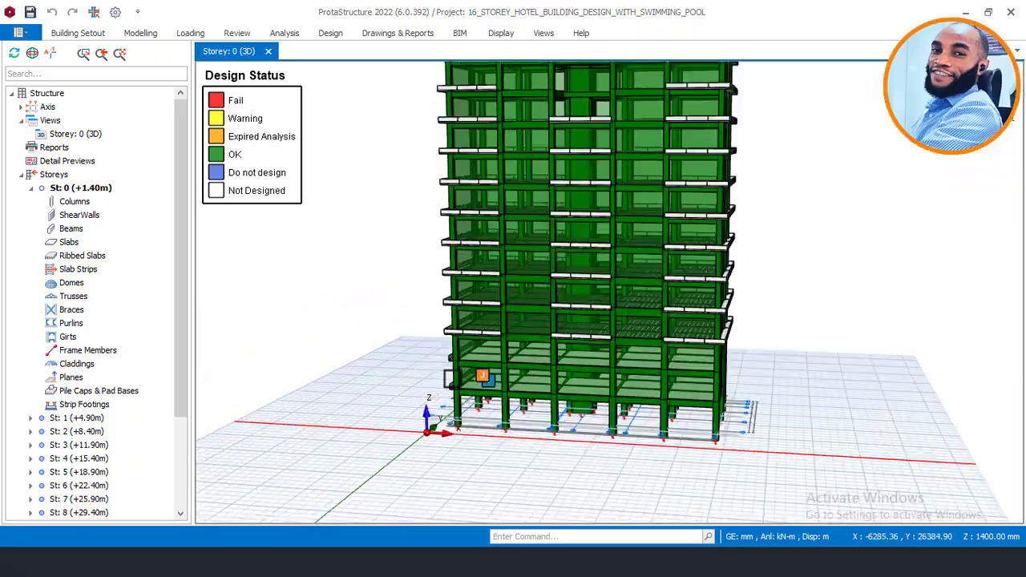
{"action": "middle_click_drag", "start_coordinate": [545, 263], "coordinate": [585, 258]}
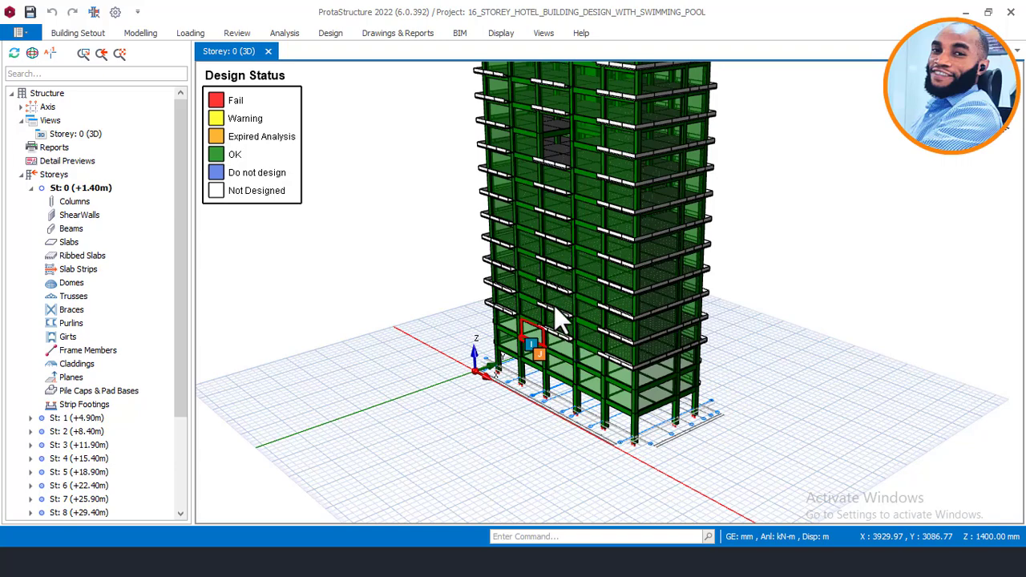
{"action": "middle_click_drag", "start_coordinate": [554, 305], "coordinate": [550, 416]}
{"action": "scroll", "coordinate": [561, 337], "scroll_direction": "up", "scroll_amount": 1}
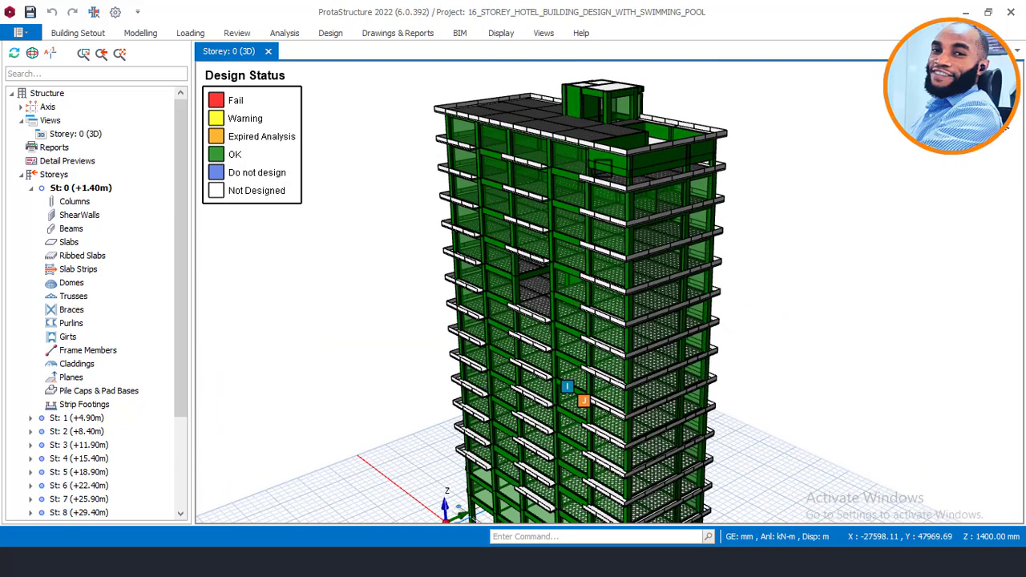
{"action": "mouse_move", "coordinate": [738, 168]}
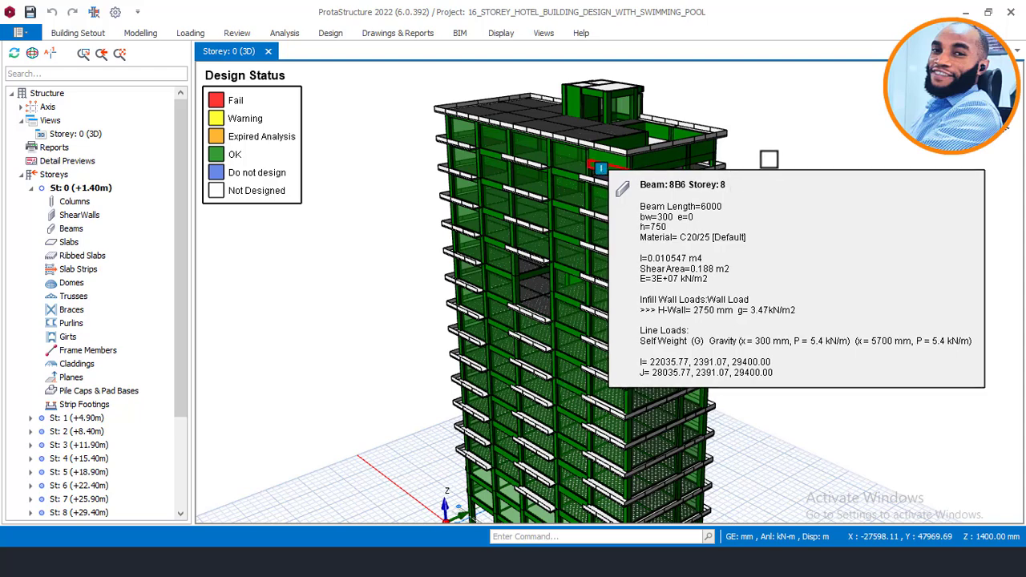
{"action": "scroll", "coordinate": [769, 157], "scroll_direction": "down", "scroll_amount": 3}
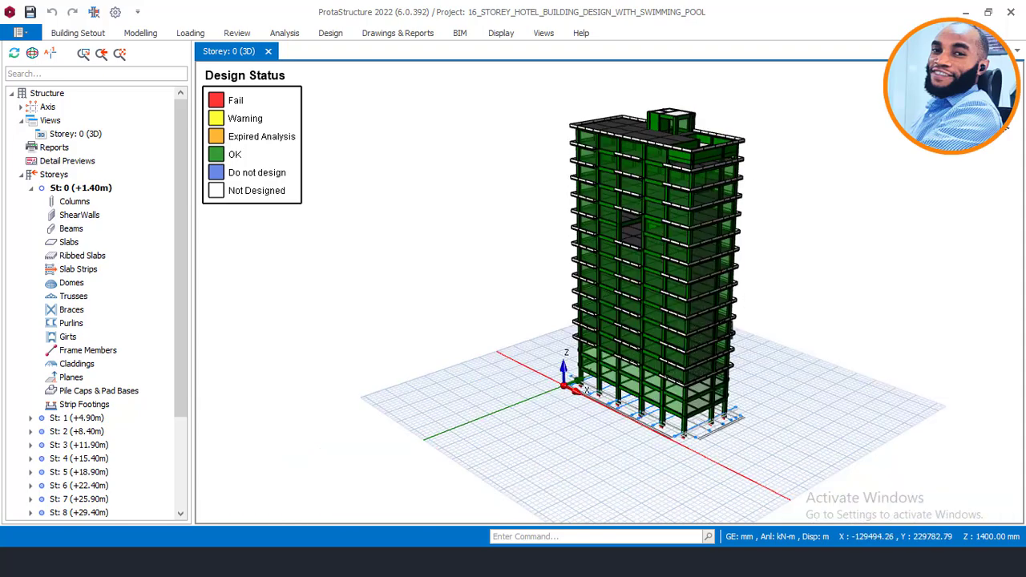
{"action": "scroll", "coordinate": [729, 375], "scroll_direction": "up", "scroll_amount": 2}
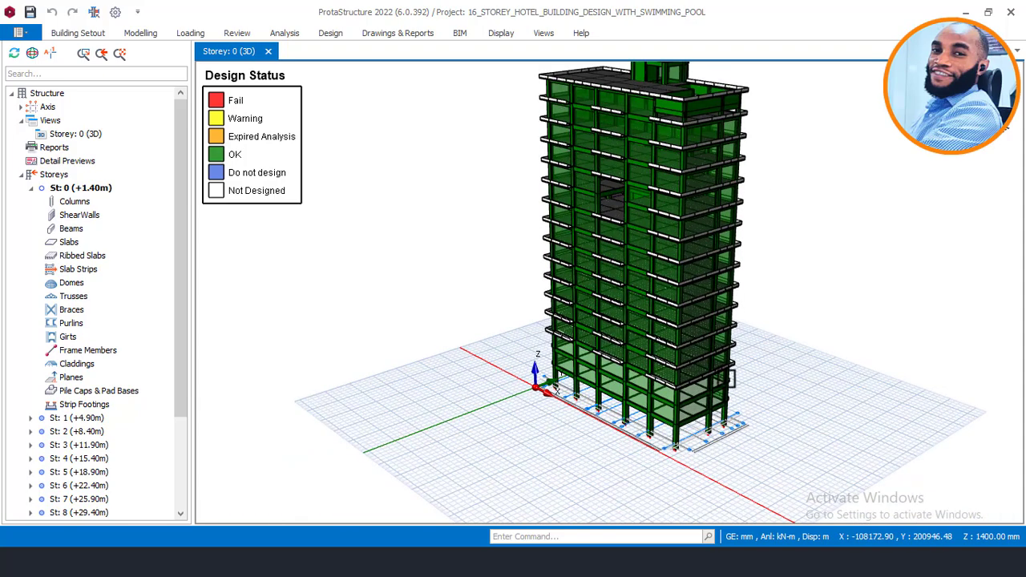
{"action": "scroll", "coordinate": [727, 377], "scroll_direction": "up", "scroll_amount": 2}
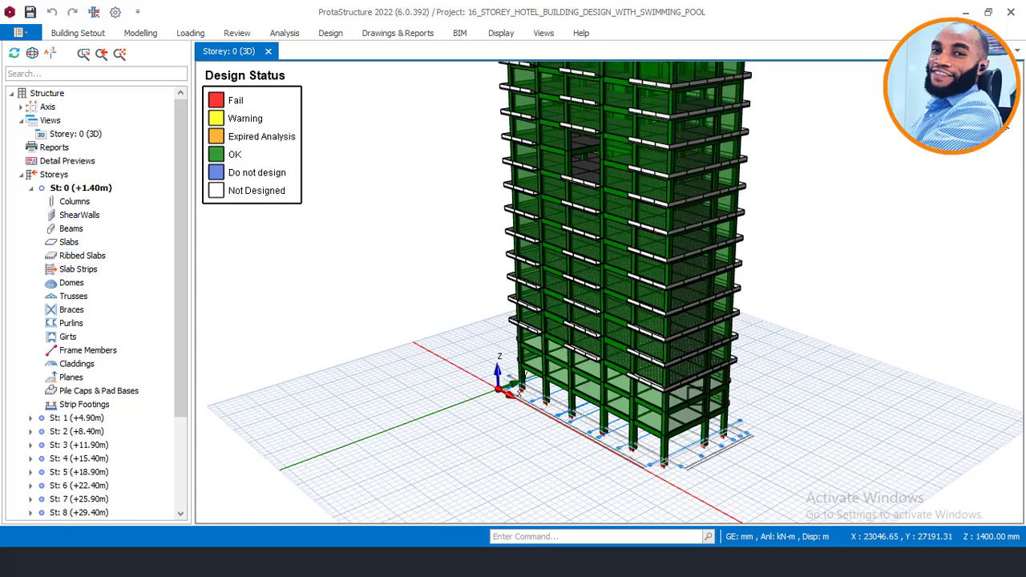
{"action": "mouse_move", "coordinate": [726, 377]}
{"action": "scroll", "coordinate": [727, 377], "scroll_direction": "up", "scroll_amount": 1}
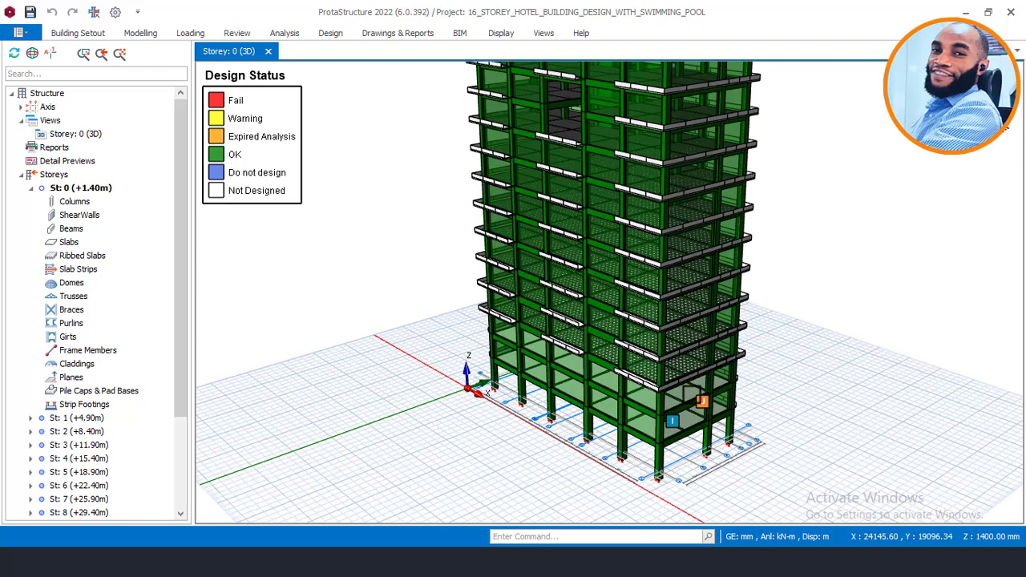
{"action": "mouse_move", "coordinate": [691, 396]}
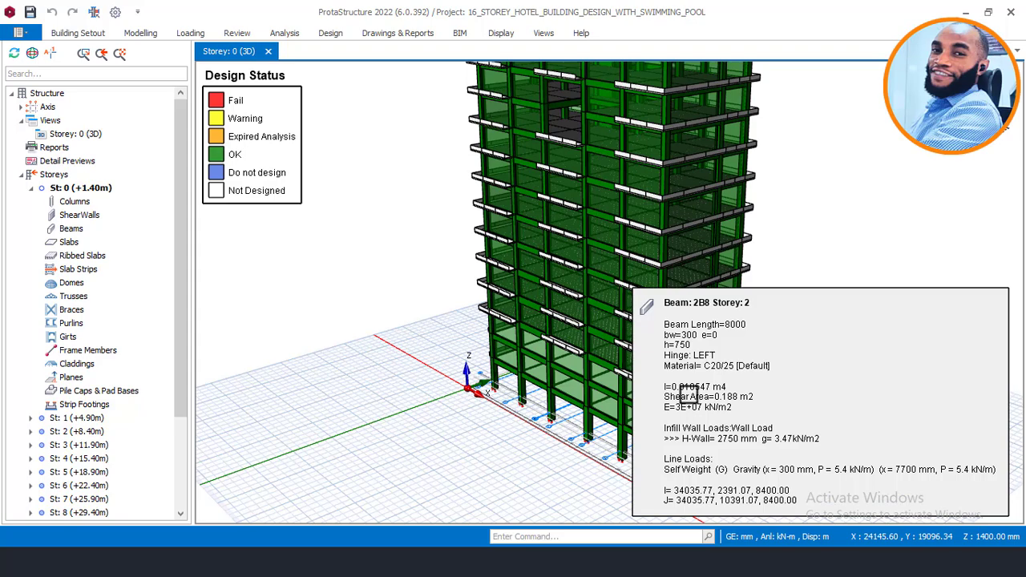
{"action": "scroll", "coordinate": [524, 297], "scroll_direction": "up", "scroll_amount": 1}
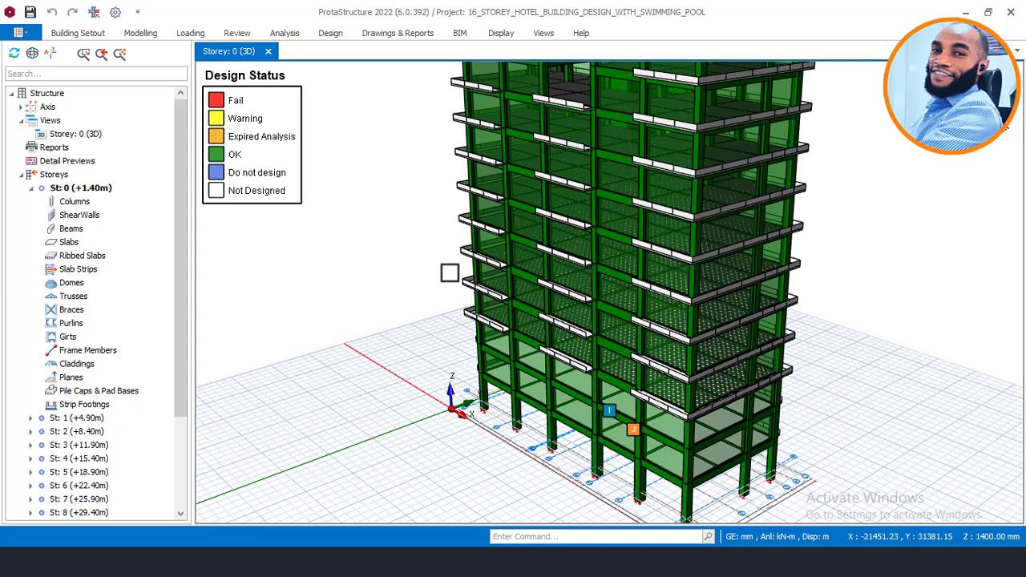
{"action": "scroll", "coordinate": [450, 273], "scroll_direction": "down", "scroll_amount": 2}
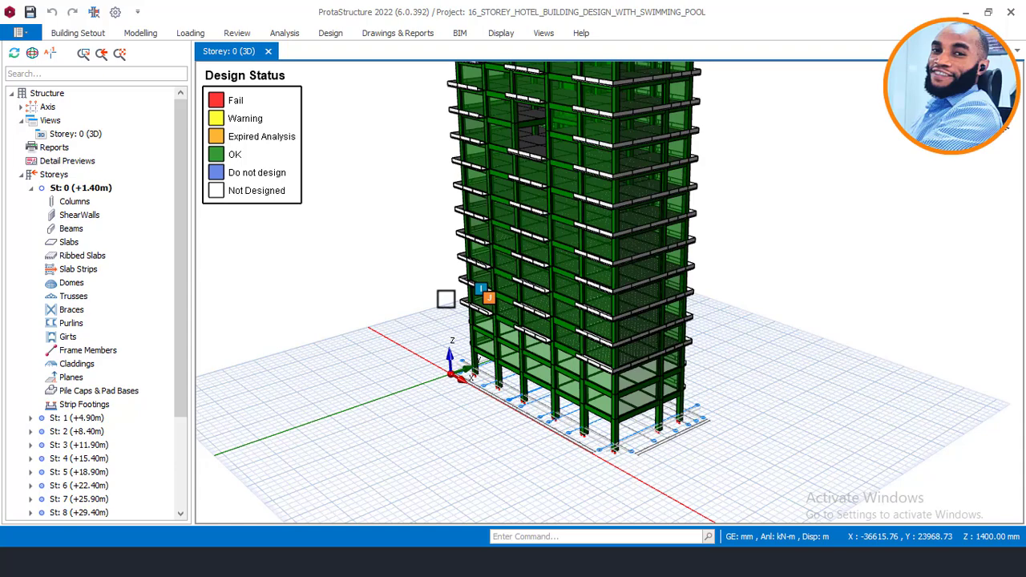
{"action": "middle_click_drag", "start_coordinate": [467, 295], "coordinate": [448, 276]}
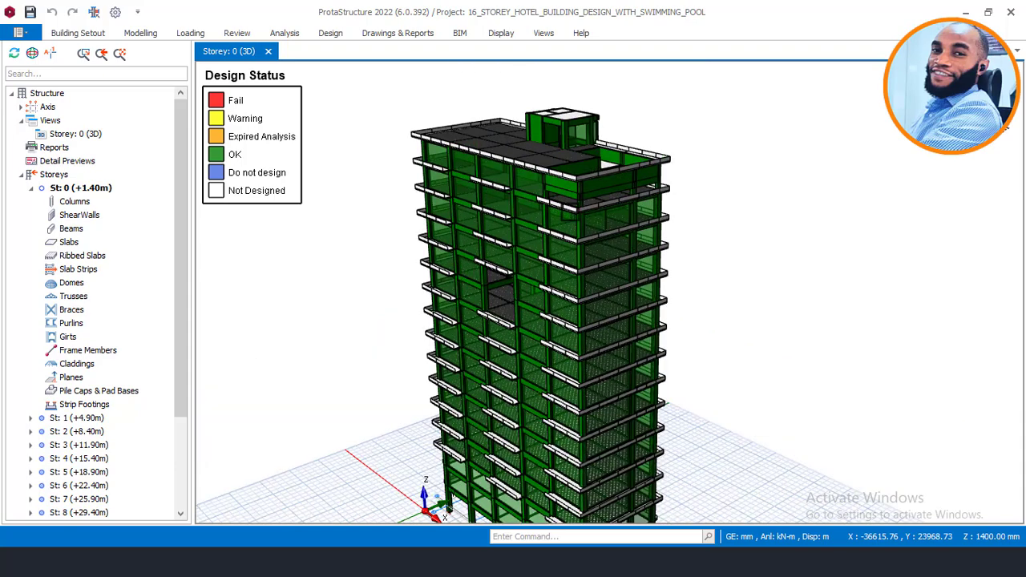
{"action": "middle_click_drag", "start_coordinate": [651, 188], "coordinate": [617, 186]}
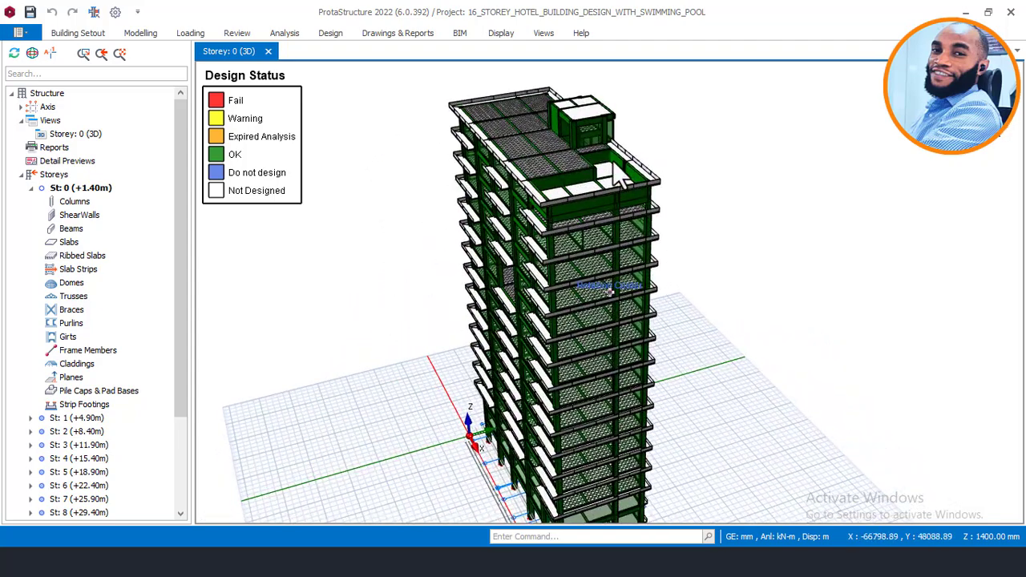
{"action": "scroll", "coordinate": [615, 172], "scroll_direction": "up", "scroll_amount": 5}
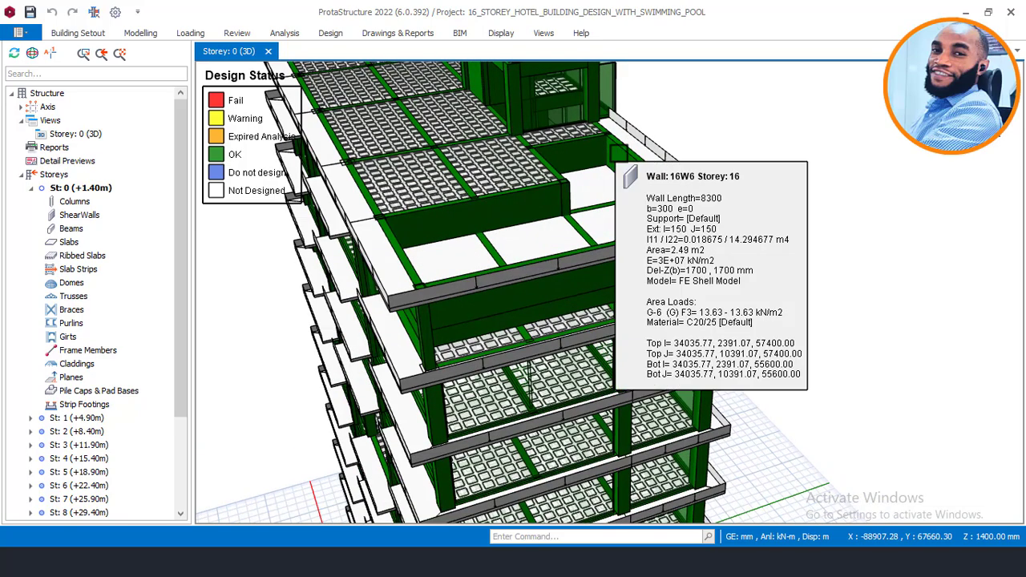
{"action": "scroll", "coordinate": [625, 154], "scroll_direction": "down", "scroll_amount": 2}
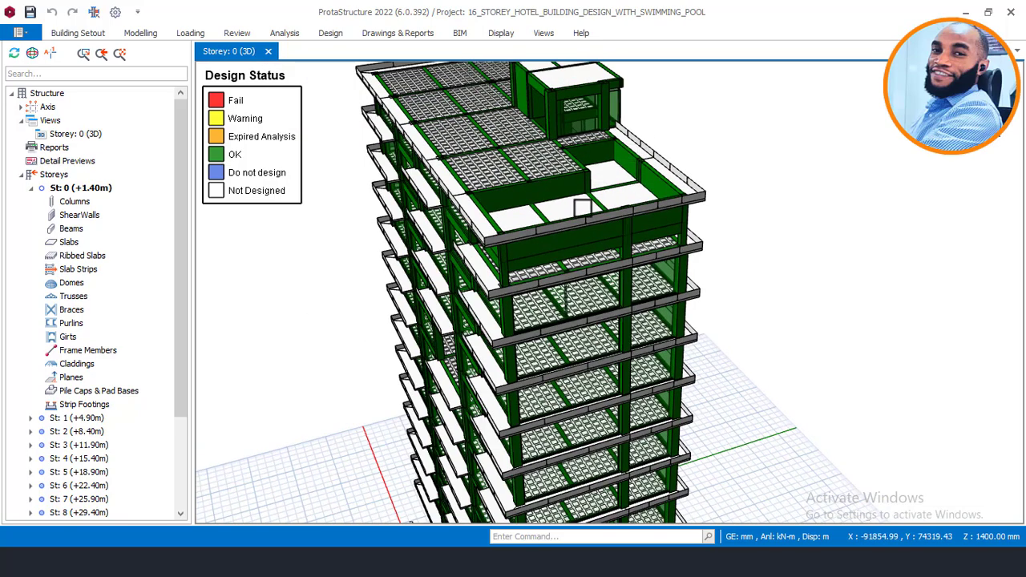
{"action": "middle_click_drag", "start_coordinate": [642, 205], "coordinate": [539, 207]}
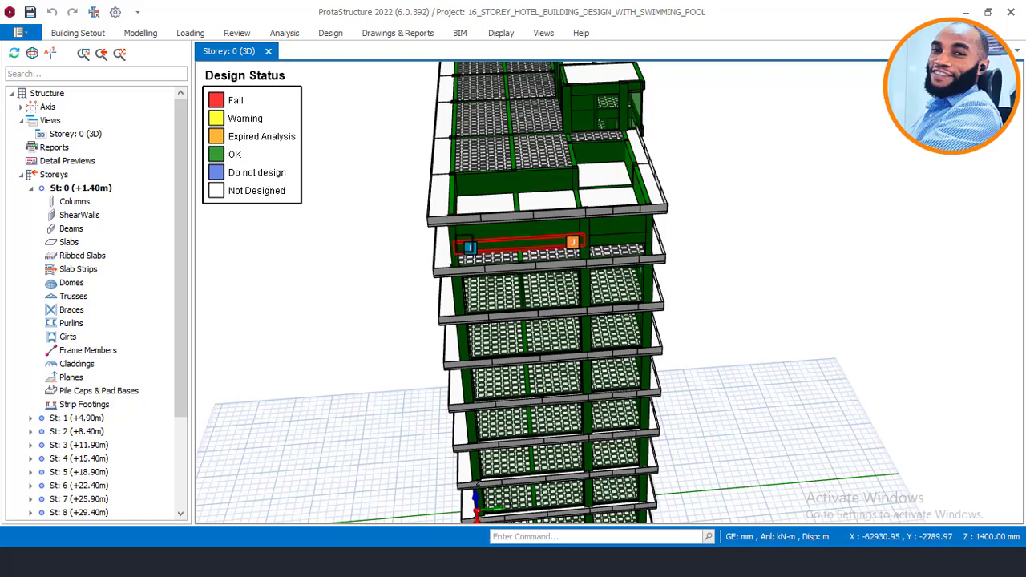
{"action": "mouse_move", "coordinate": [411, 260]}
{"action": "middle_click_drag", "start_coordinate": [473, 254], "coordinate": [396, 233]}
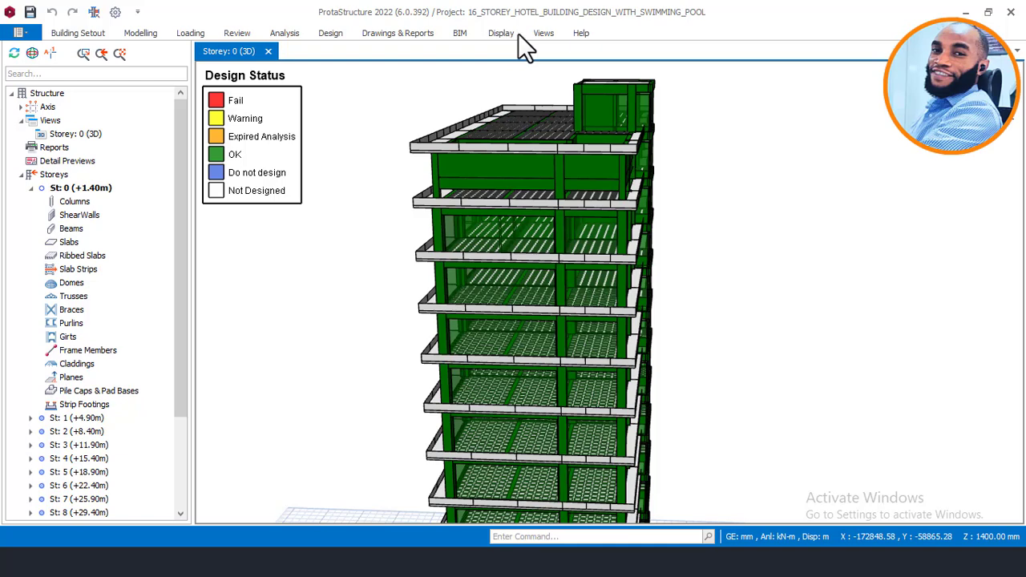
- In Visual Interrogation, choose None under Criteria for recoloring and confirm with OK
{"action": "left_click", "coordinate": [506, 33]}
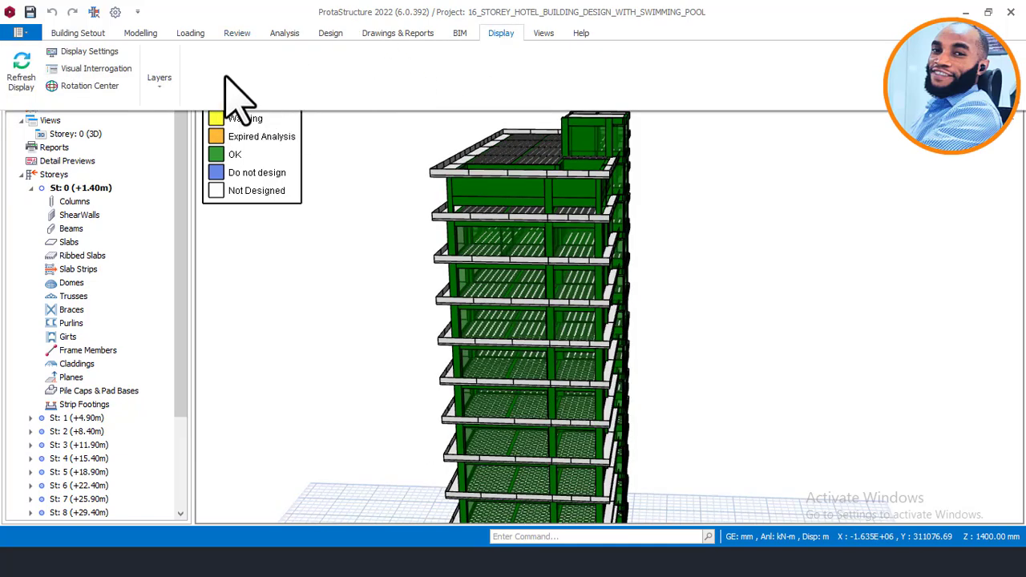
{"action": "left_click", "coordinate": [91, 70]}
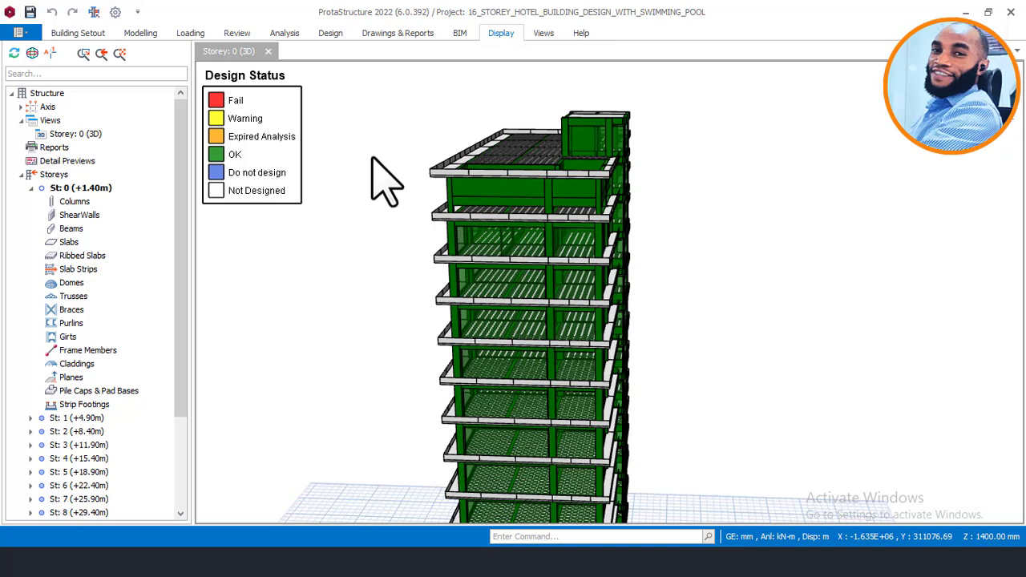
{"action": "double_click", "coordinate": [255, 113]}
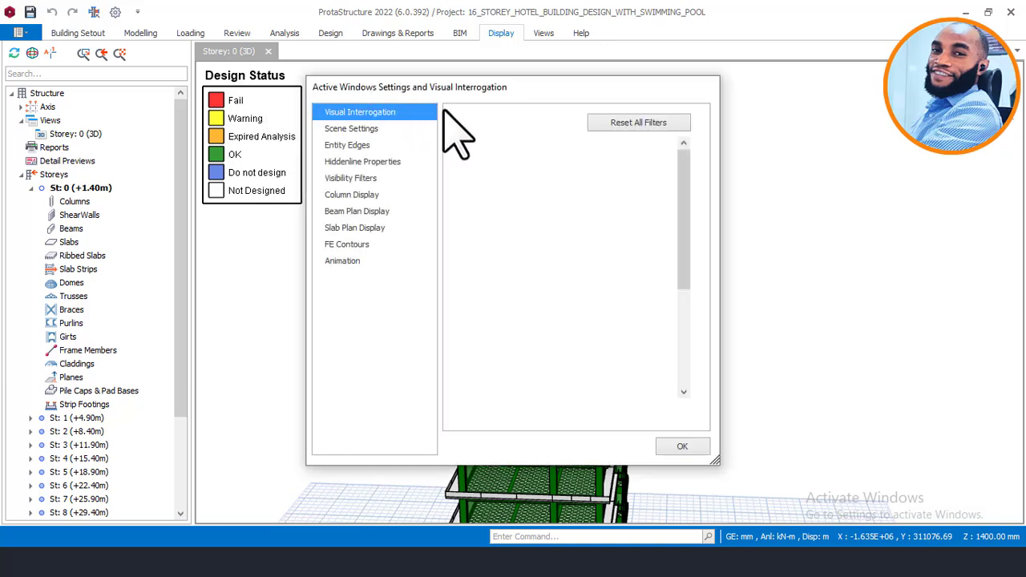
{"action": "left_click", "coordinate": [437, 114]}
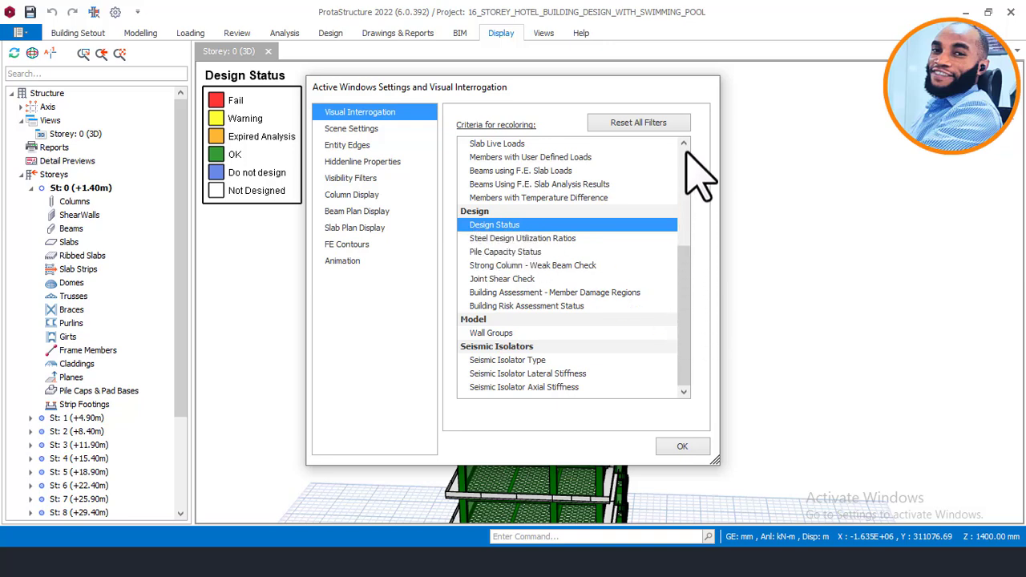
{"action": "scroll", "coordinate": [687, 146], "scroll_direction": "up", "scroll_amount": 5}
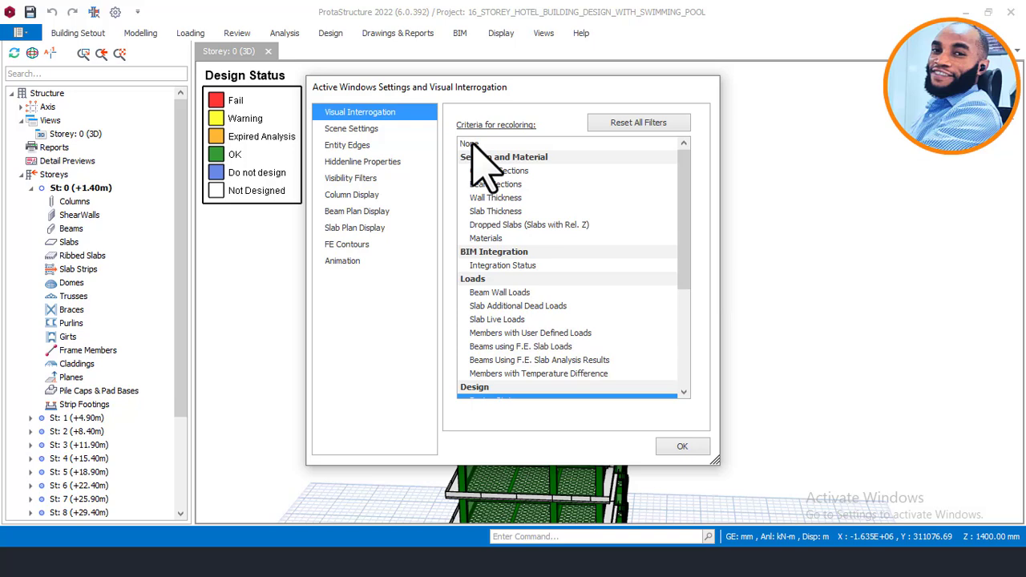
{"action": "left_click", "coordinate": [472, 145]}
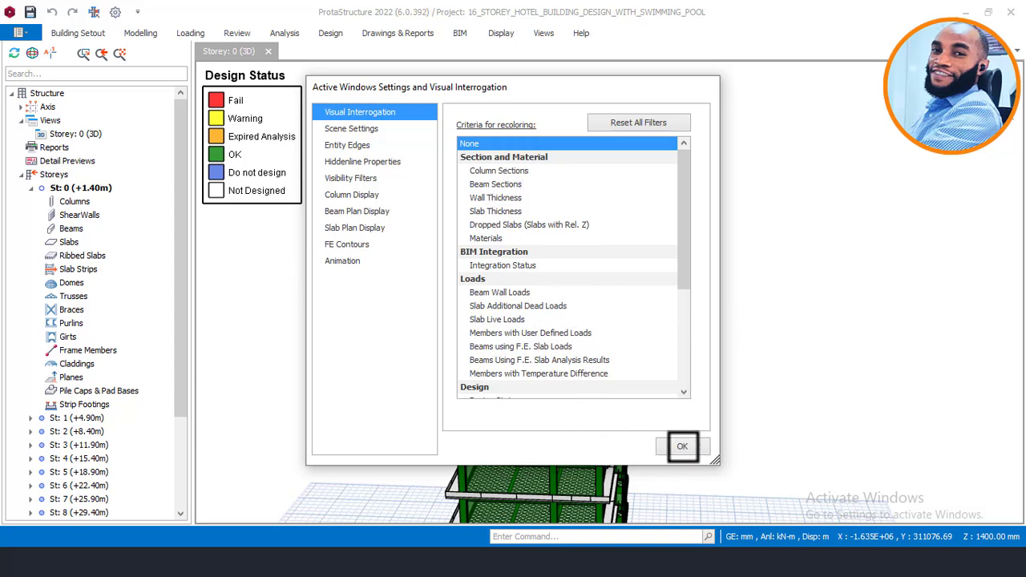
{"action": "left_click", "coordinate": [677, 448]}
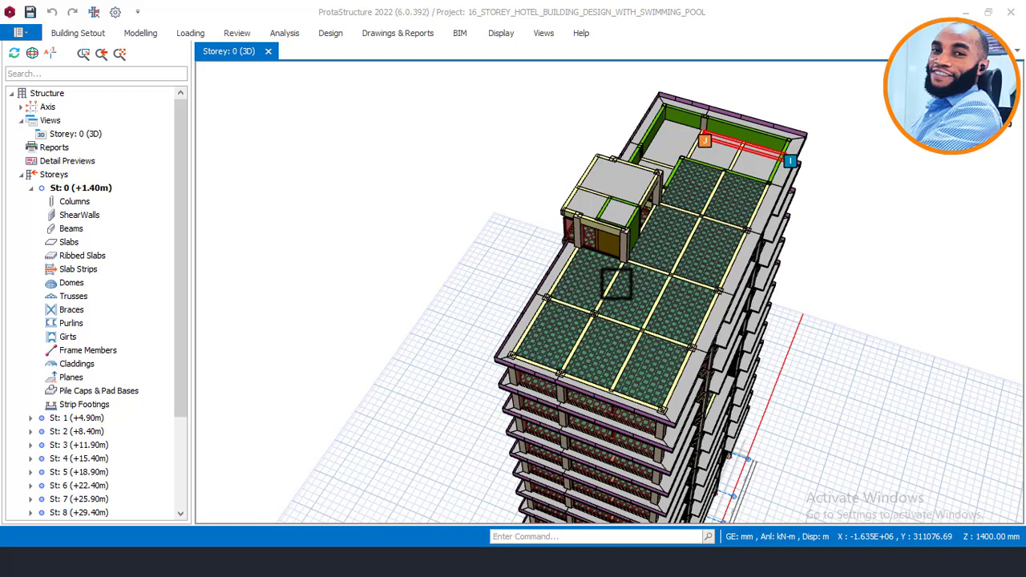
- Regenerate and select the Storey: 0 (3D) view in the Structure tree
{"action": "double_click", "coordinate": [86, 134]}
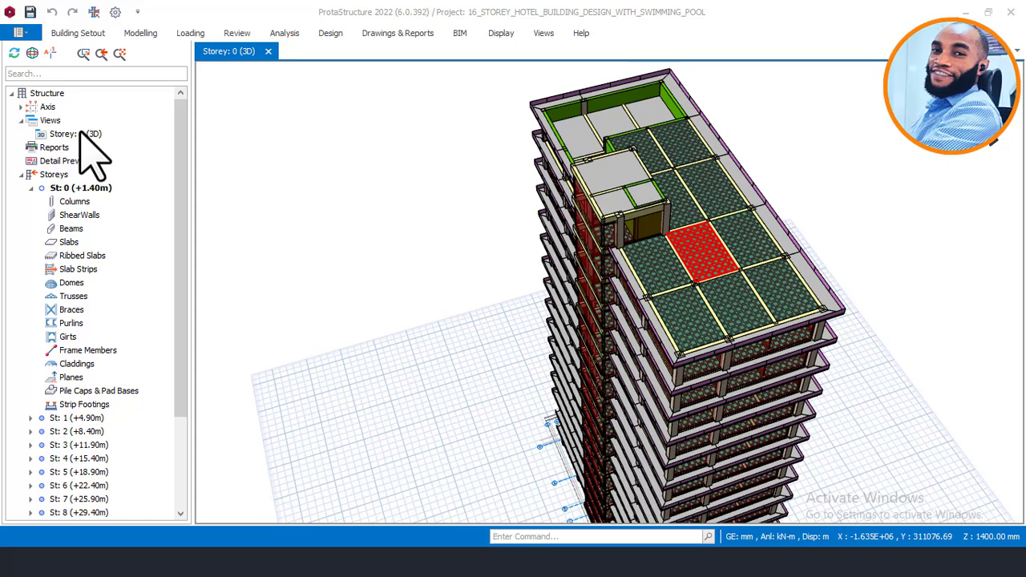
{"action": "left_click", "coordinate": [79, 134]}
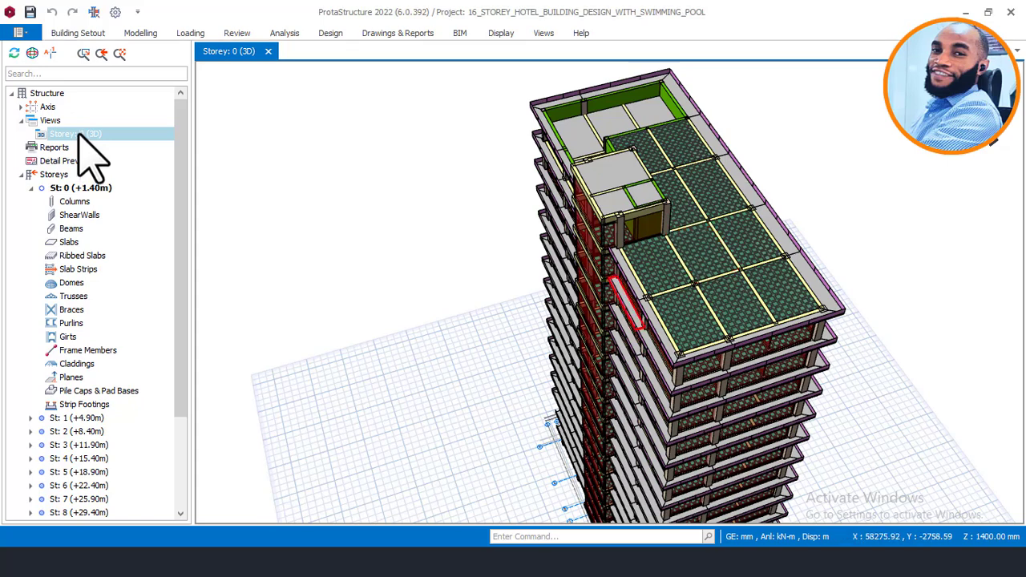
- Change Storey: 0 (3D) to a plan view and zoom to fit the grid, columns, beams and slabs
{"action": "right_click", "coordinate": [79, 135]}
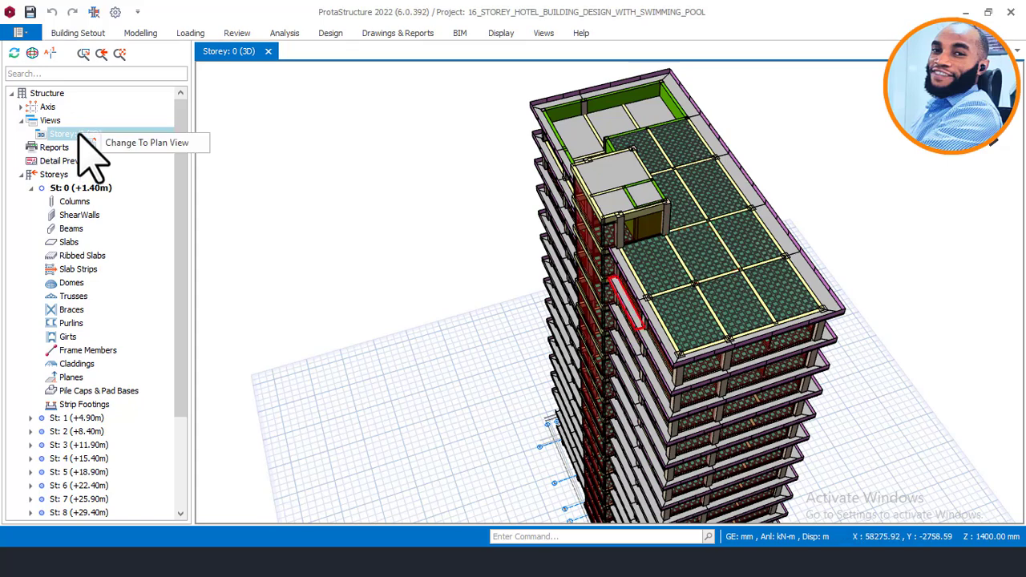
{"action": "left_click", "coordinate": [144, 143]}
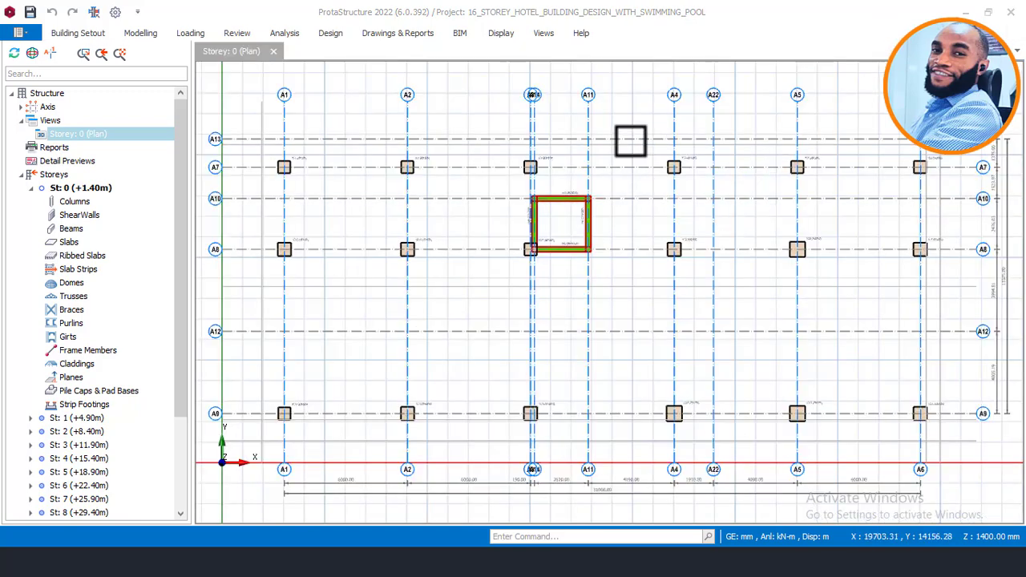
{"action": "scroll", "coordinate": [465, 155], "scroll_direction": "up", "scroll_amount": 1}
{"action": "scroll", "coordinate": [465, 154], "scroll_direction": "down", "scroll_amount": 2}
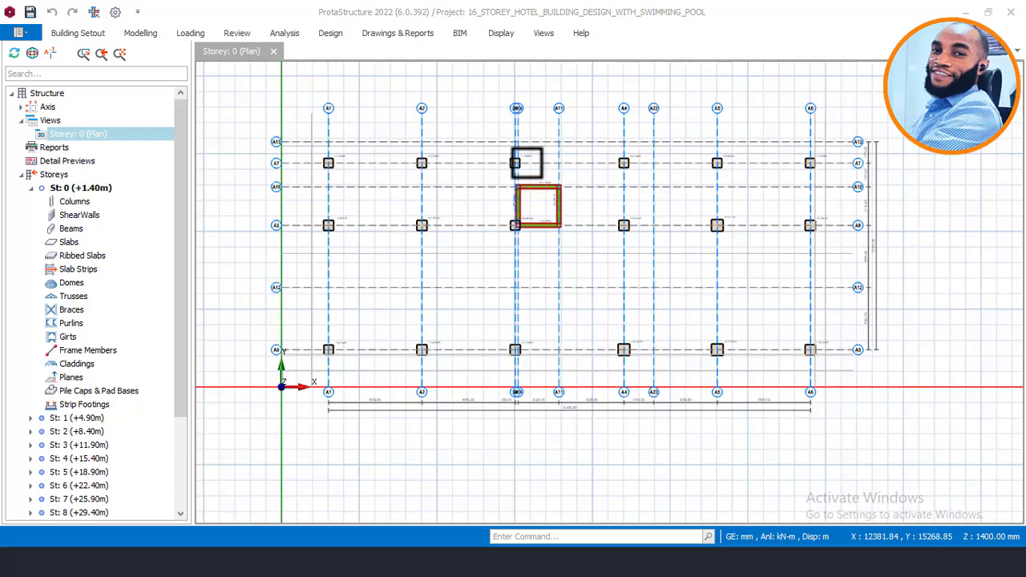
{"action": "scroll", "coordinate": [397, 185], "scroll_direction": "up", "scroll_amount": 1}
{"action": "scroll", "coordinate": [393, 178], "scroll_direction": "up", "scroll_amount": 2}
{"action": "scroll", "coordinate": [454, 173], "scroll_direction": "down", "scroll_amount": 2}
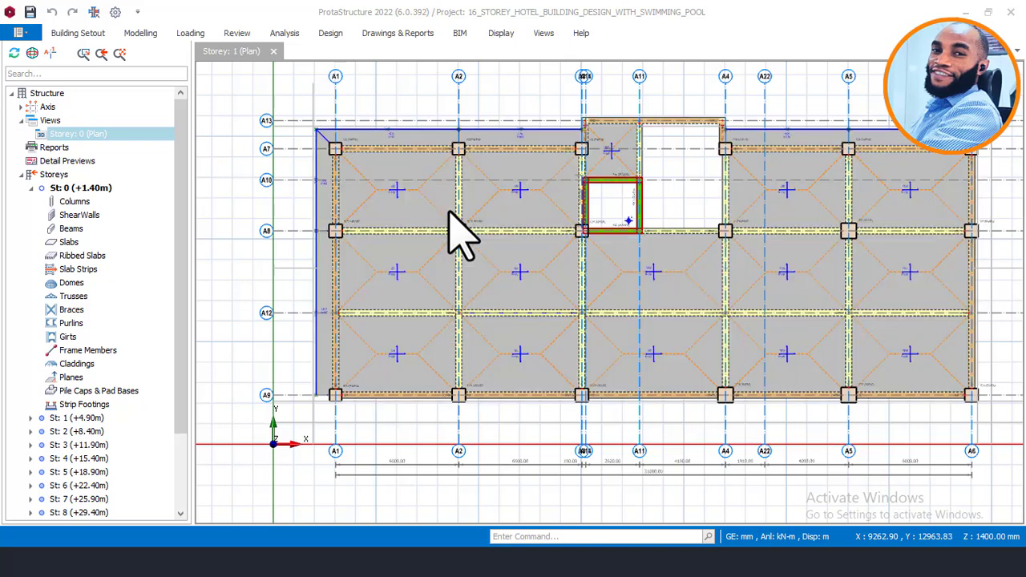
- Move up to St: 1 (+4.90m) and zoom around the plan to inspect column 1C11 and its beams
{"action": "key", "text": "Page_Up"}
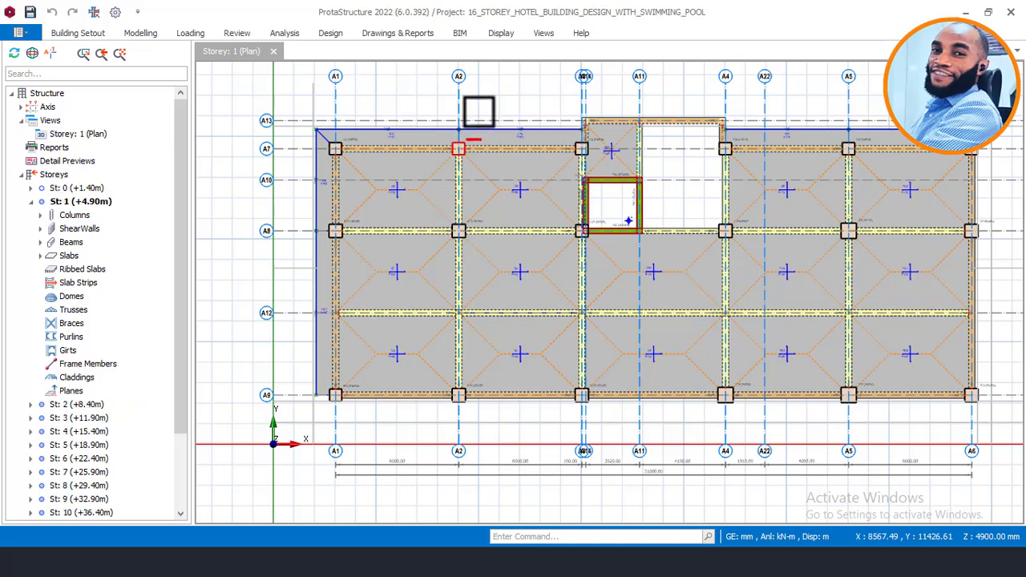
{"action": "scroll", "coordinate": [479, 111], "scroll_direction": "up", "scroll_amount": 3}
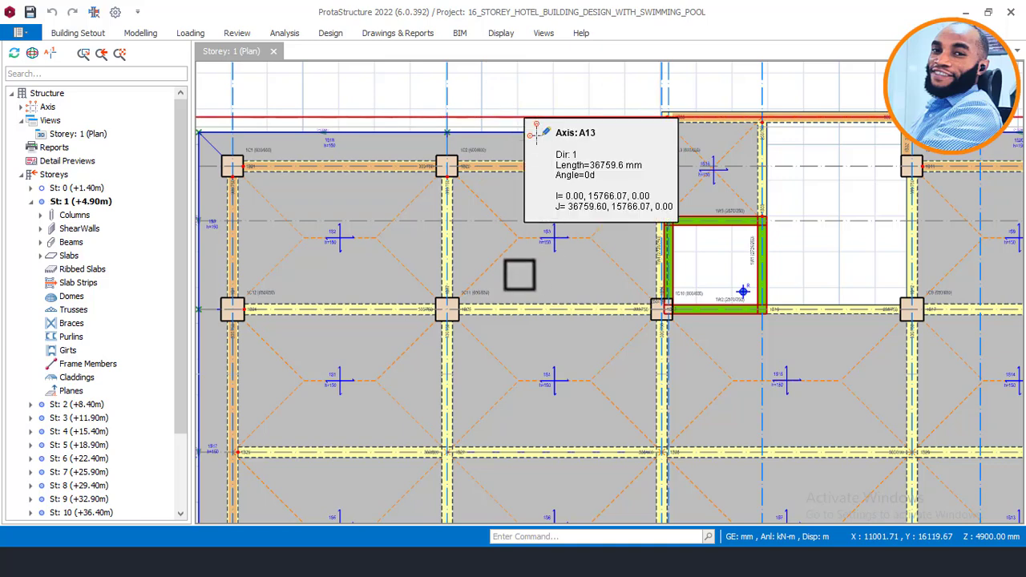
{"action": "scroll", "coordinate": [460, 289], "scroll_direction": "down", "scroll_amount": 2}
{"action": "scroll", "coordinate": [463, 259], "scroll_direction": "up", "scroll_amount": 6}
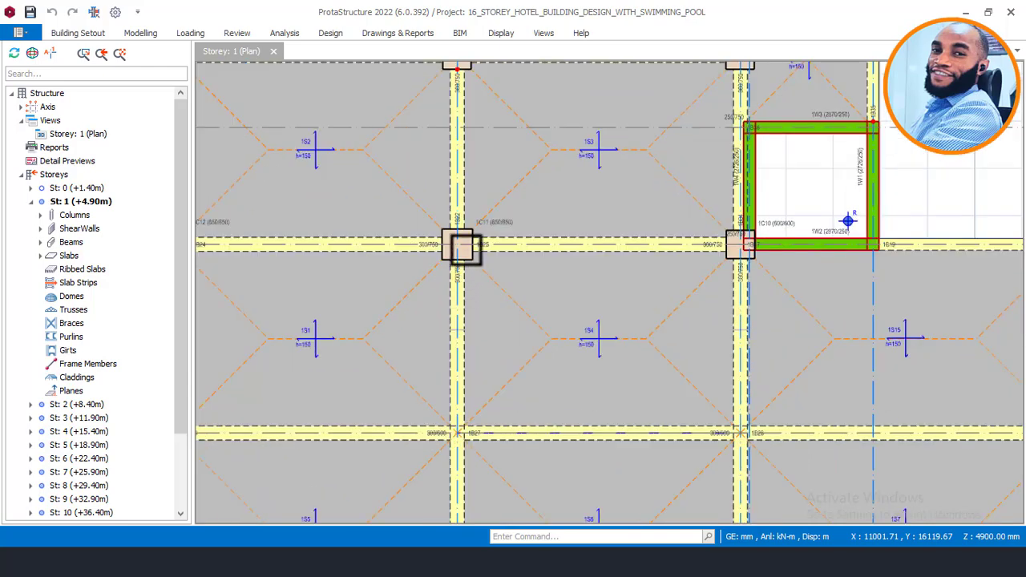
{"action": "scroll", "coordinate": [486, 218], "scroll_direction": "up", "scroll_amount": 3}
{"action": "scroll", "coordinate": [493, 231], "scroll_direction": "down", "scroll_amount": 5}
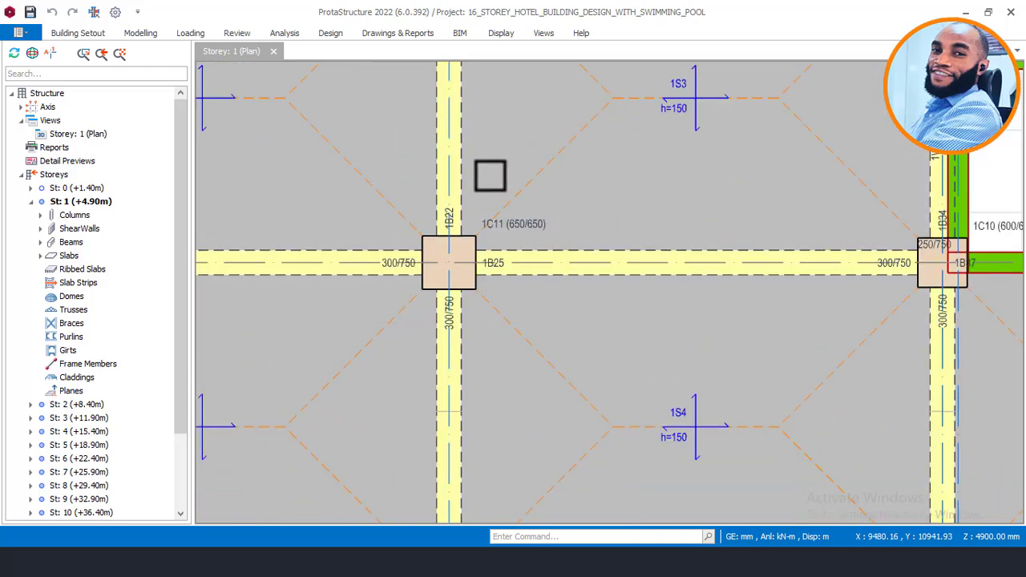
{"action": "scroll", "coordinate": [831, 177], "scroll_direction": "down", "scroll_amount": 2}
{"action": "scroll", "coordinate": [808, 153], "scroll_direction": "up", "scroll_amount": 3}
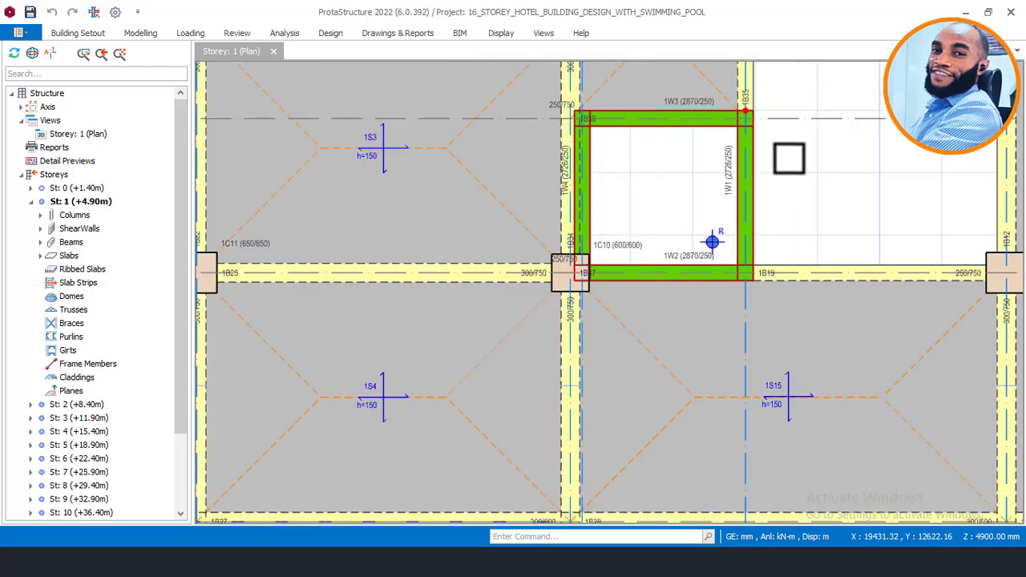
{"action": "scroll", "coordinate": [602, 229], "scroll_direction": "down", "scroll_amount": 3}
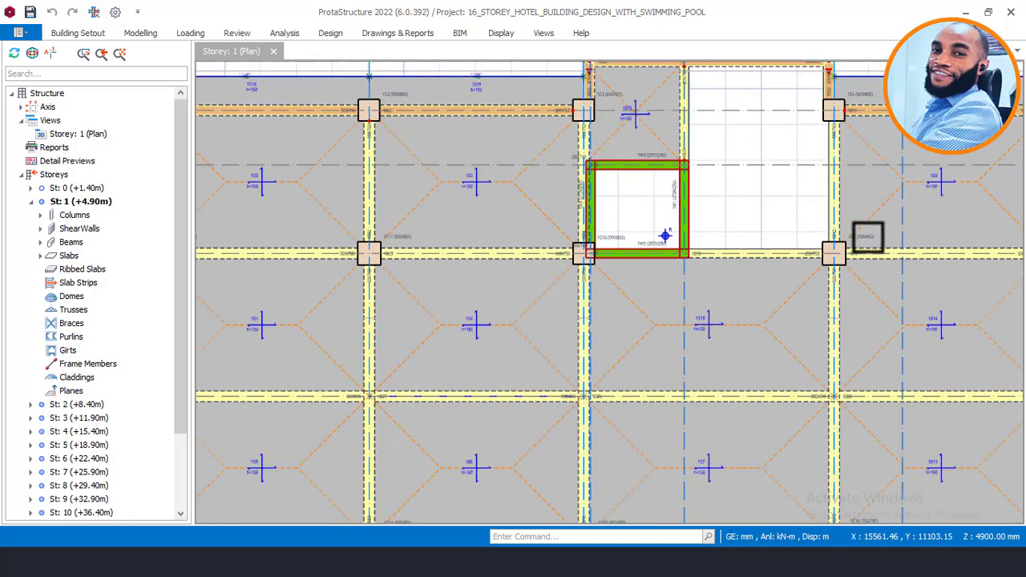
{"action": "scroll", "coordinate": [868, 236], "scroll_direction": "up", "scroll_amount": 2}
{"action": "scroll", "coordinate": [870, 236], "scroll_direction": "down", "scroll_amount": 1}
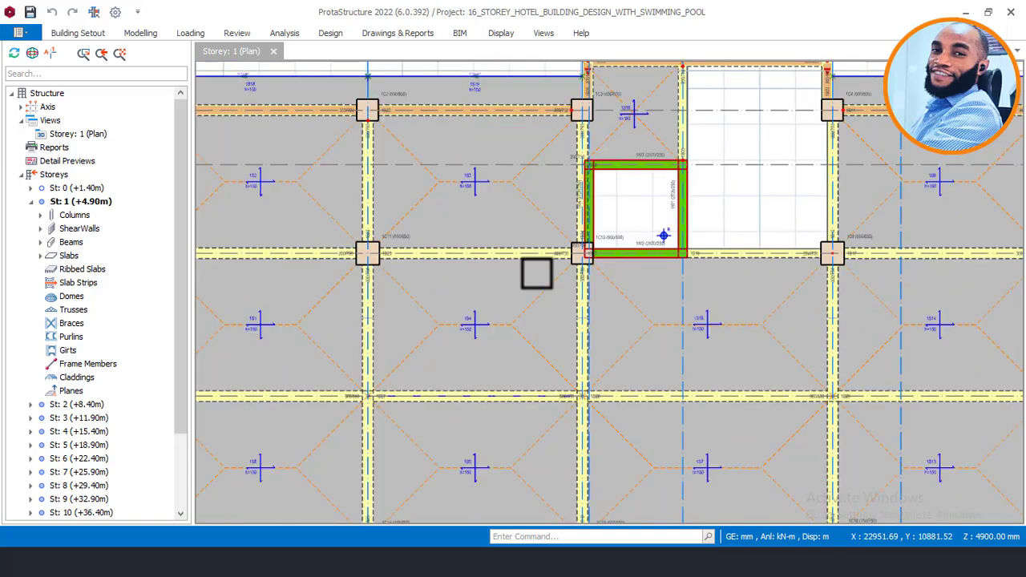
{"action": "scroll", "coordinate": [380, 235], "scroll_direction": "down", "scroll_amount": 1}
{"action": "scroll", "coordinate": [465, 219], "scroll_direction": "up", "scroll_amount": 2}
{"action": "scroll", "coordinate": [545, 232], "scroll_direction": "up", "scroll_amount": 4}
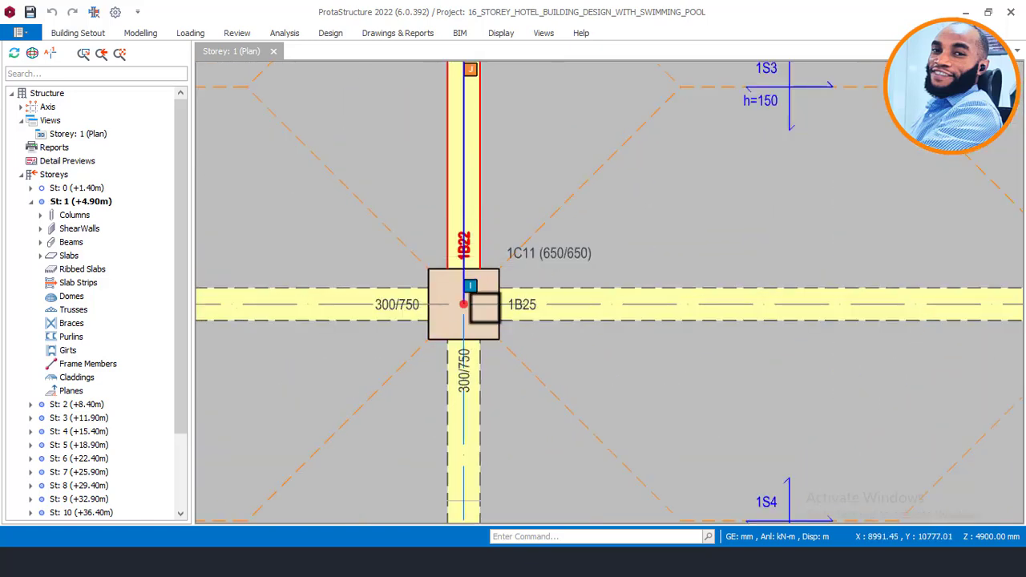
{"action": "scroll", "coordinate": [533, 258], "scroll_direction": "up", "scroll_amount": 1}
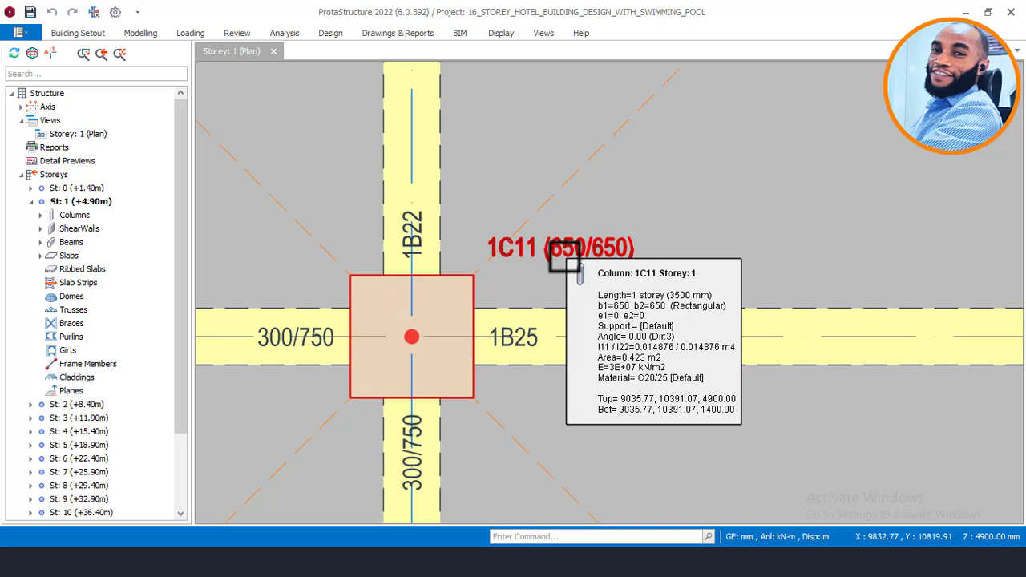
{"action": "scroll", "coordinate": [543, 249], "scroll_direction": "down", "scroll_amount": 1}
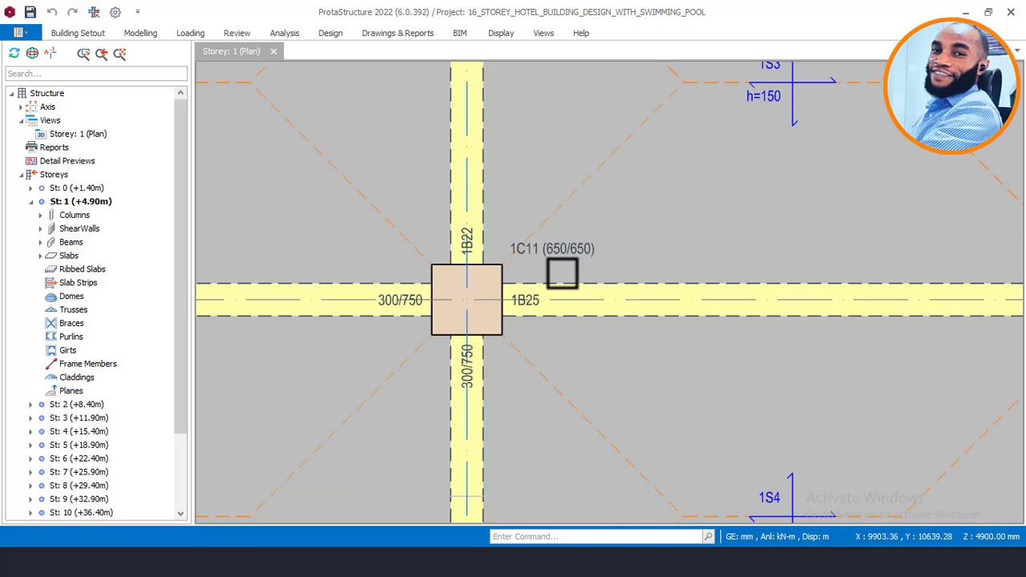
{"action": "scroll", "coordinate": [513, 231], "scroll_direction": "down", "scroll_amount": 4}
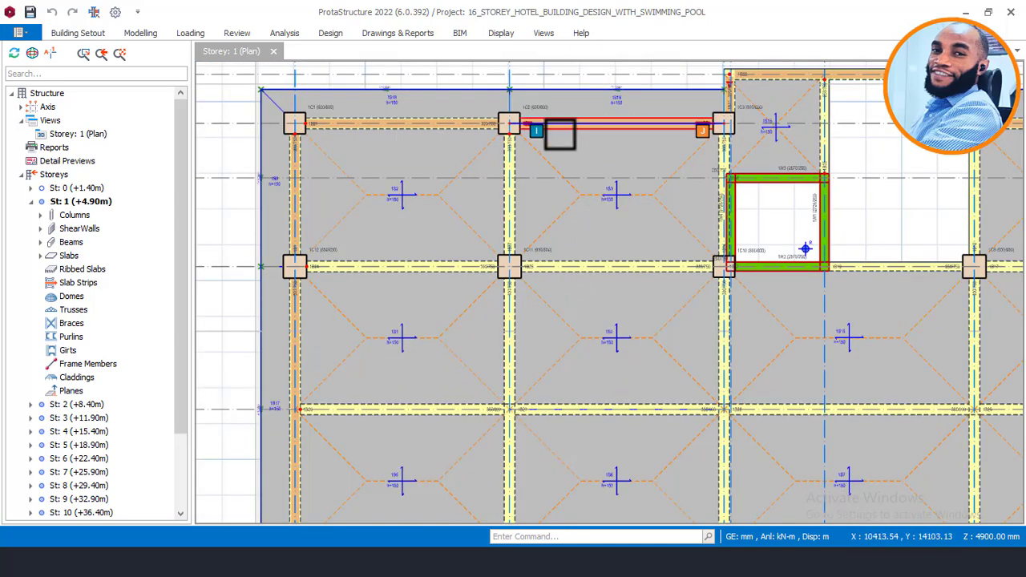
{"action": "mouse_move", "coordinate": [559, 135]}
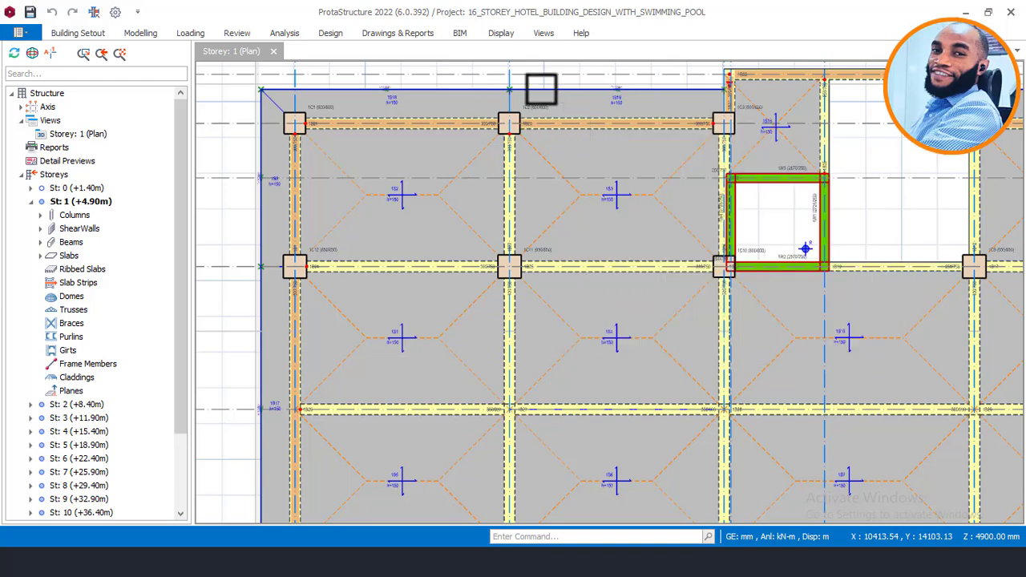
- Open Visual Interrogation from the Display tab at its Column Display page
{"action": "left_click", "coordinate": [501, 34]}
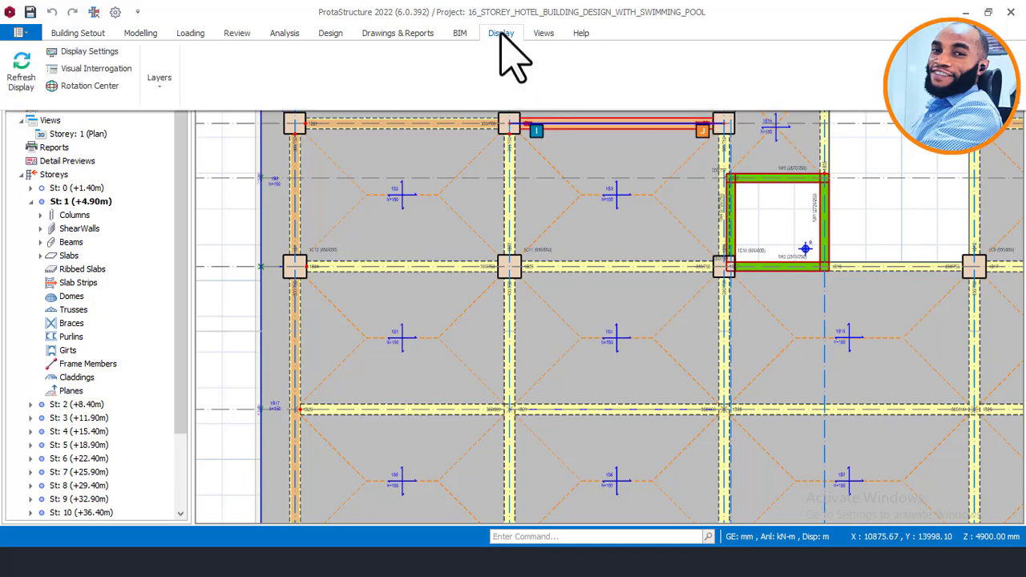
{"action": "left_click", "coordinate": [97, 70]}
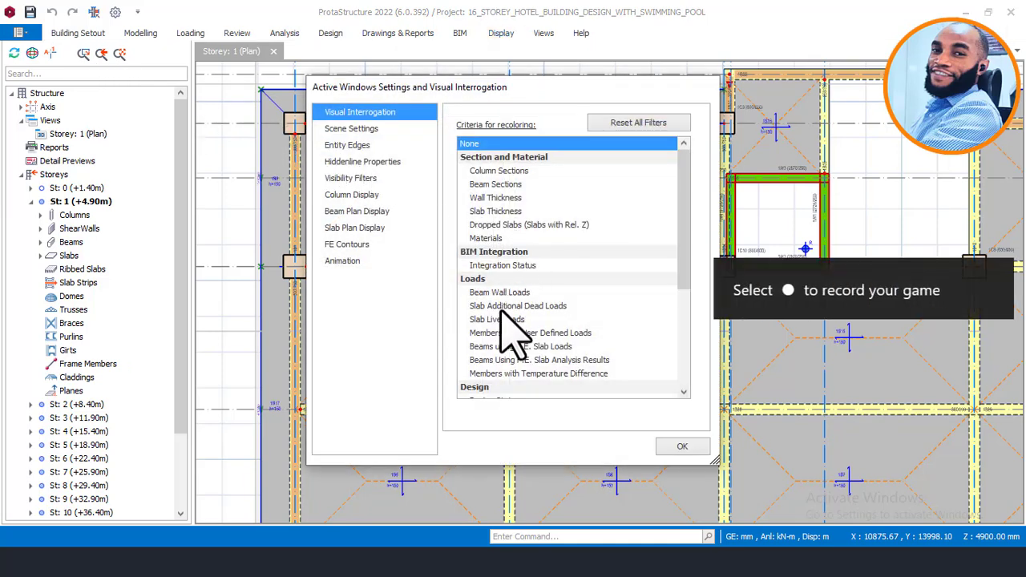
{"action": "left_click", "coordinate": [353, 195]}
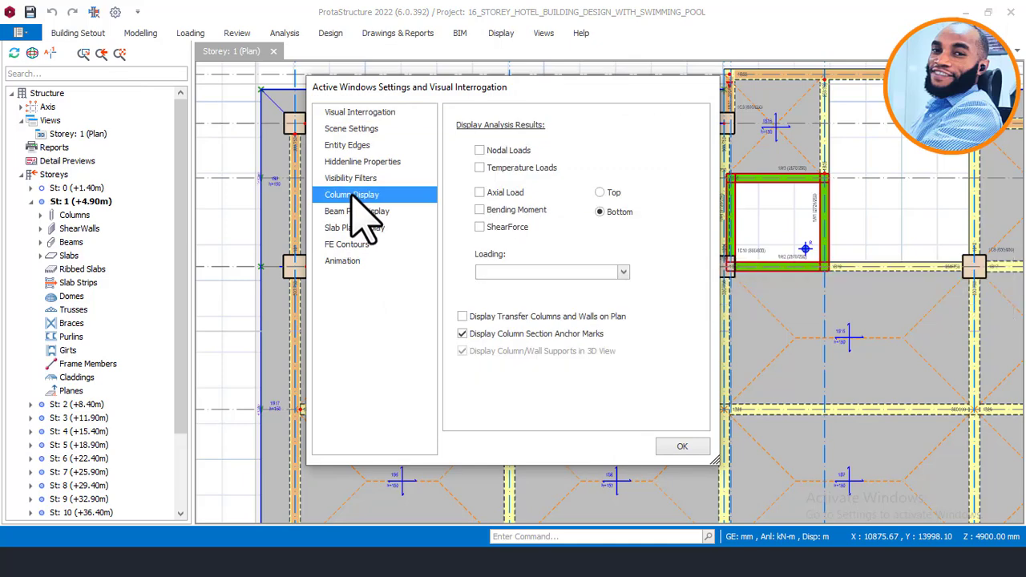
- Tick Nodal Loads and Axial Load in the Column Display results
{"action": "left_click", "coordinate": [484, 192]}
{"action": "left_click", "coordinate": [478, 151]}
{"action": "left_click", "coordinate": [481, 151]}
{"action": "left_click", "coordinate": [480, 192]}
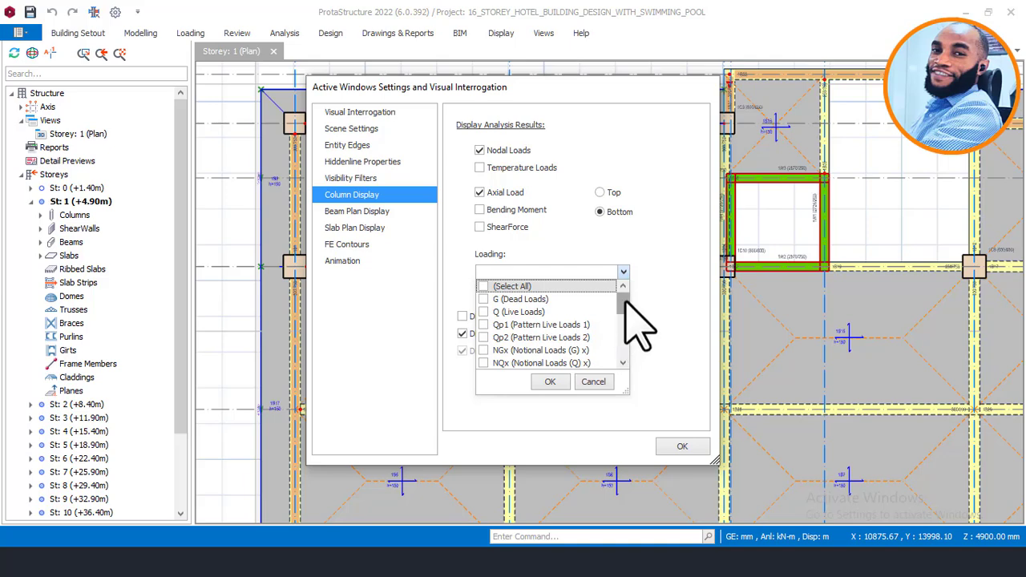
- Tick G+Qp1, G+Qp2, G+Nx+Q, G-Nx+Q, G+Q+Ny and G+Ny+Q in the Loading list and confirm
{"action": "left_click_drag", "start_coordinate": [625, 303], "coordinate": [618, 332]}
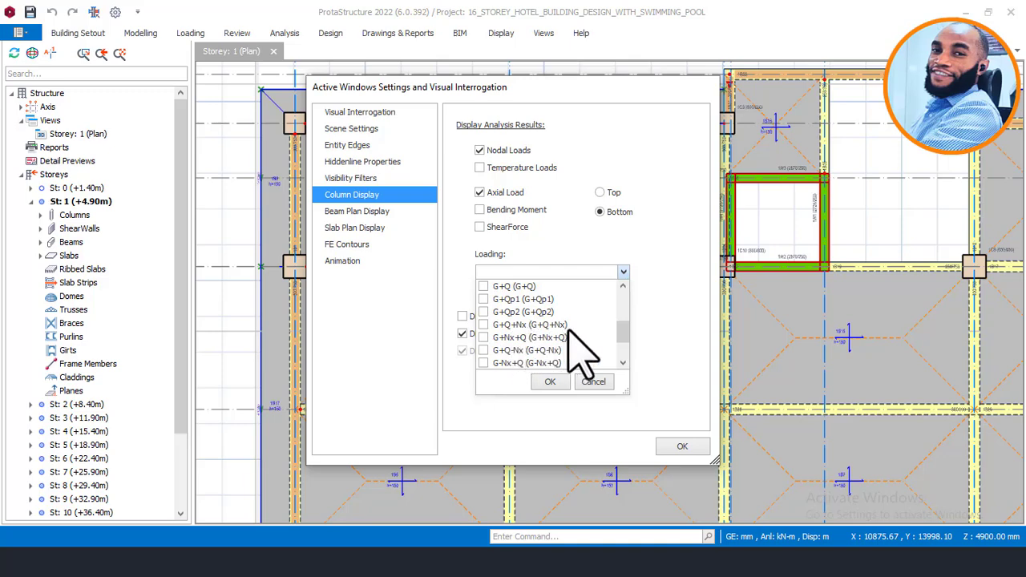
{"action": "mouse_move", "coordinate": [623, 326]}
{"action": "left_mouse_down"}
{"action": "mouse_move", "coordinate": [622, 361]}
{"action": "mouse_move", "coordinate": [620, 318]}
{"action": "mouse_move", "coordinate": [621, 329]}
{"action": "left_mouse_up"}
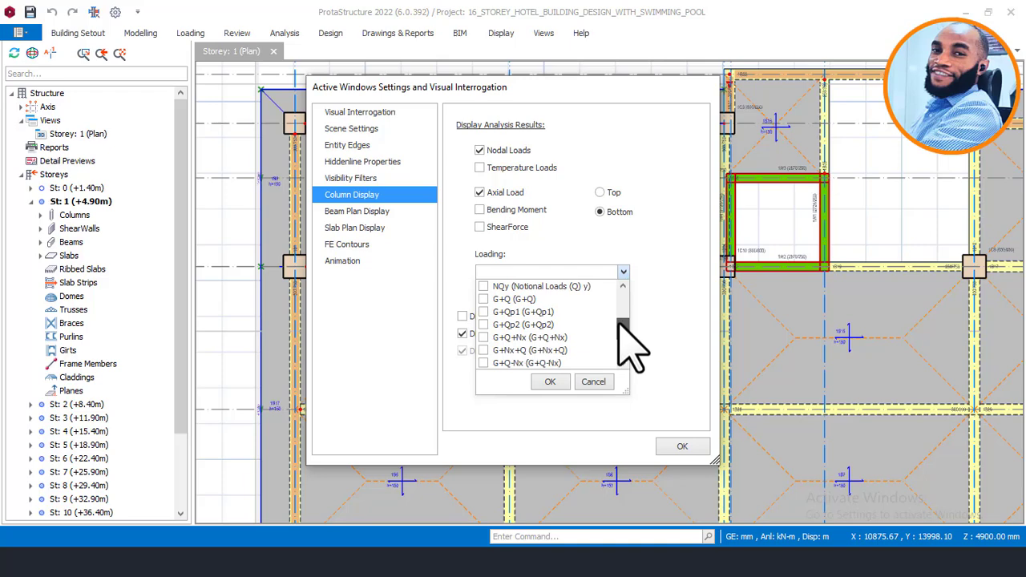
{"action": "left_click", "coordinate": [506, 313]}
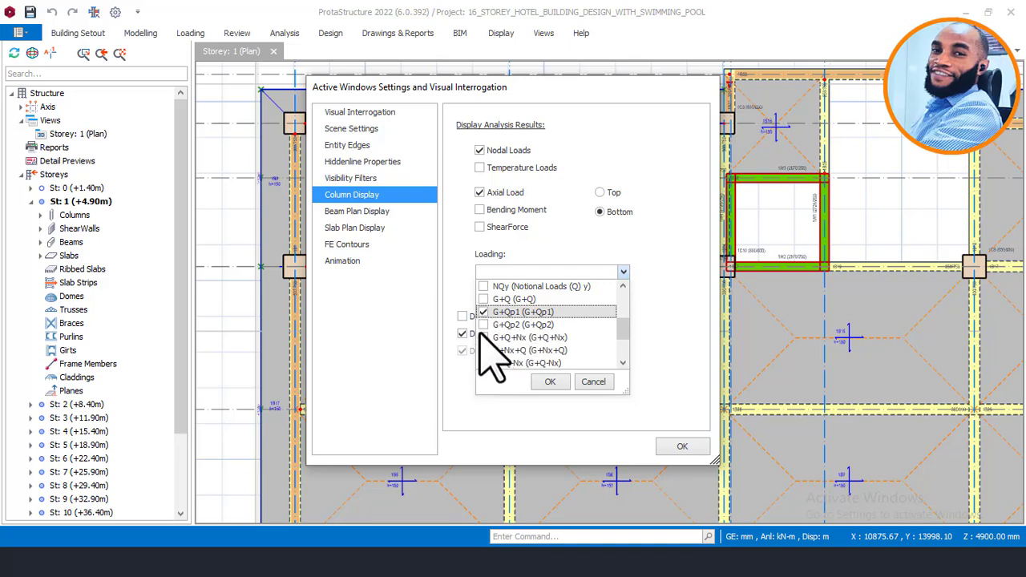
{"action": "left_click", "coordinate": [484, 325]}
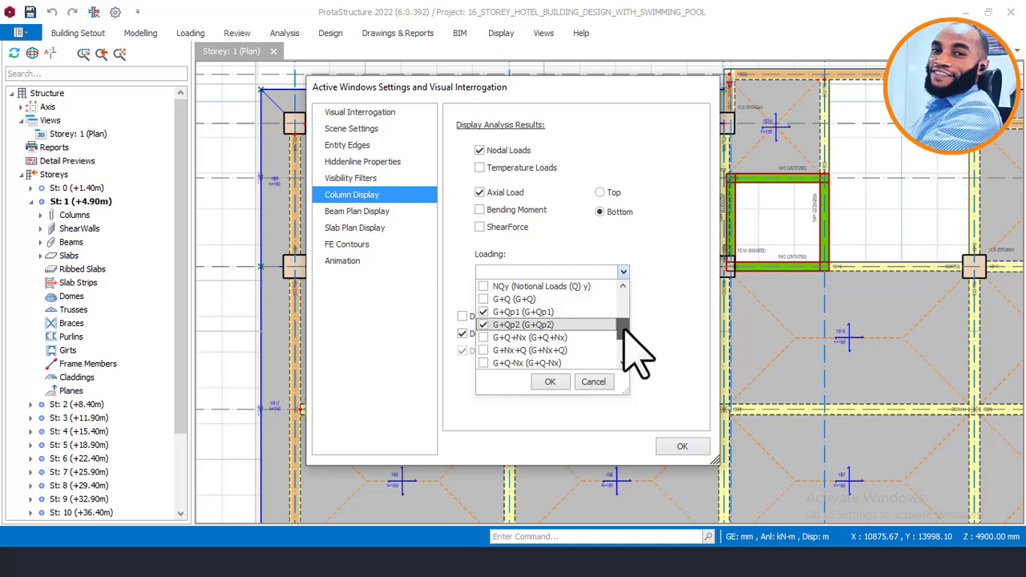
{"action": "left_click_drag", "start_coordinate": [634, 345], "coordinate": [630, 355]}
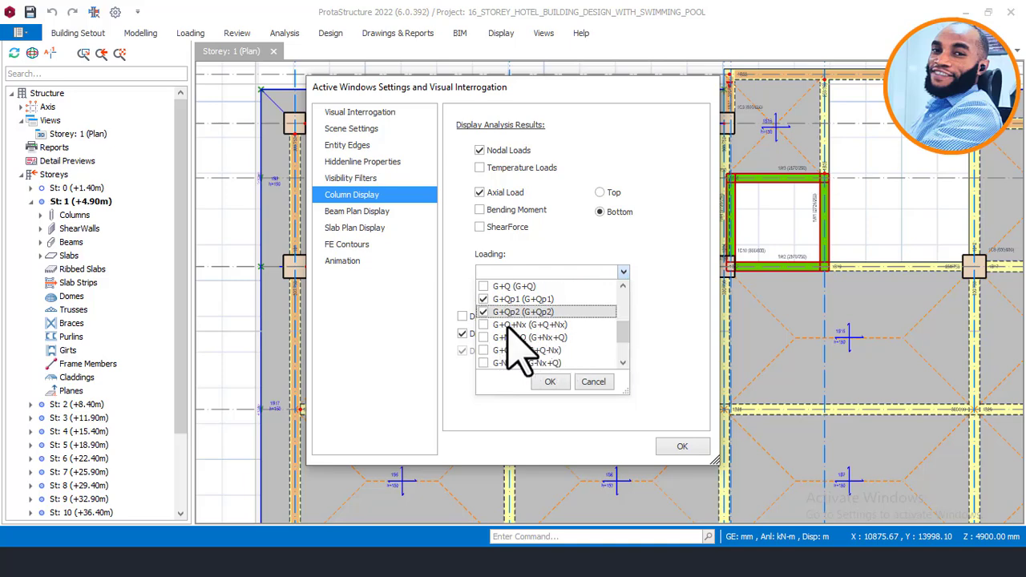
{"action": "left_click", "coordinate": [485, 336]}
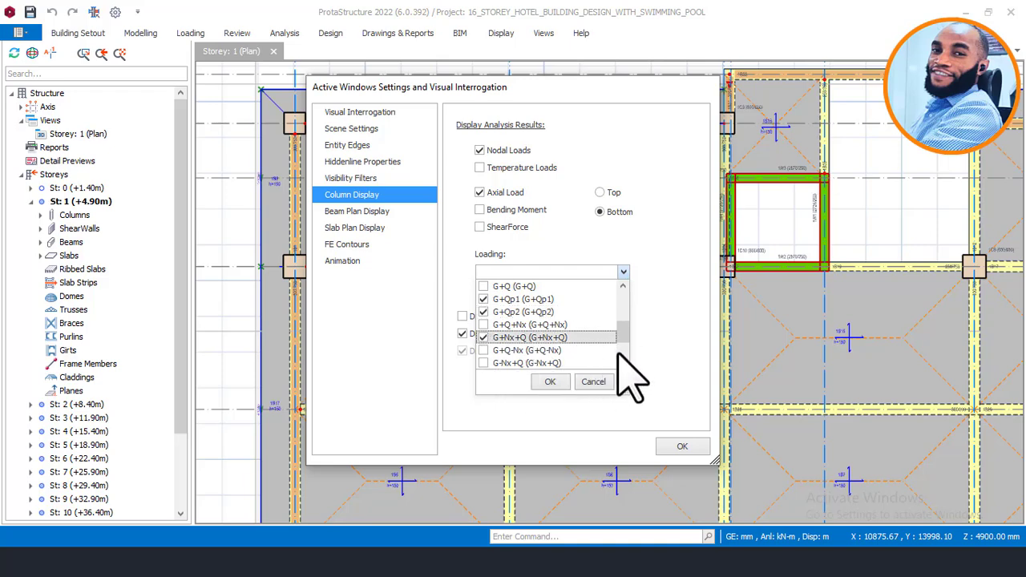
{"action": "left_click_drag", "start_coordinate": [622, 326], "coordinate": [620, 348]}
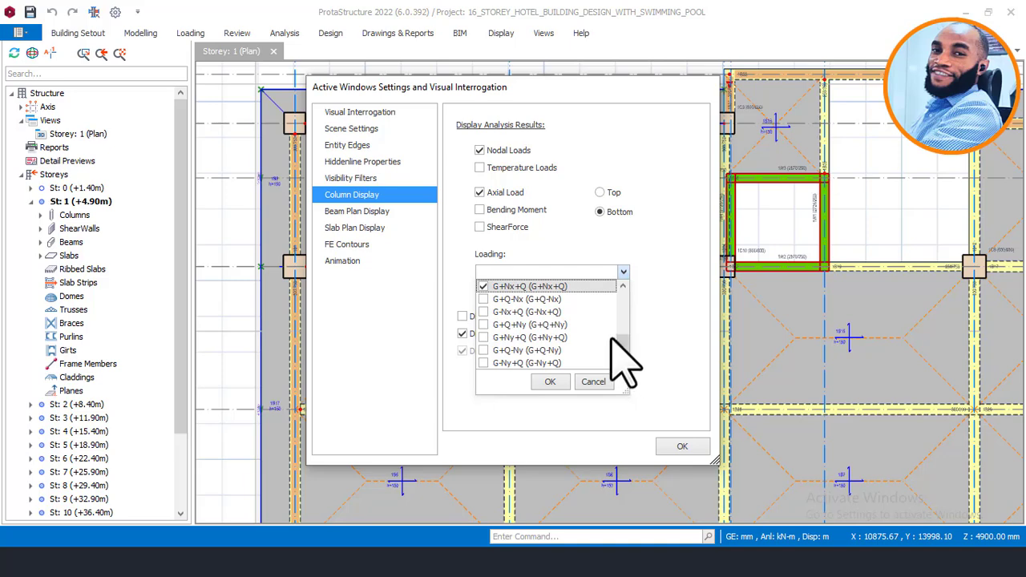
{"action": "left_click", "coordinate": [482, 312]}
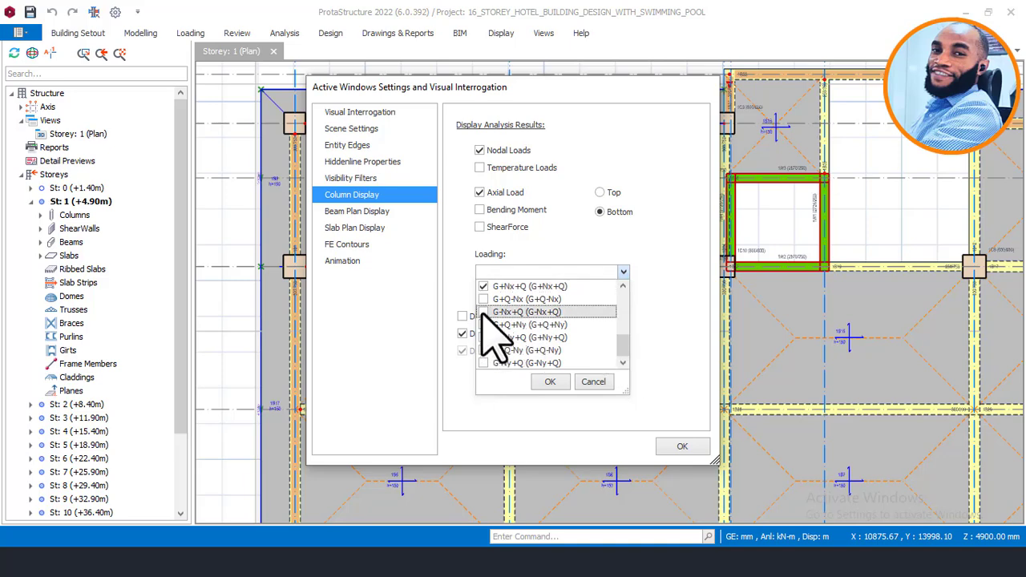
{"action": "left_click", "coordinate": [484, 325]}
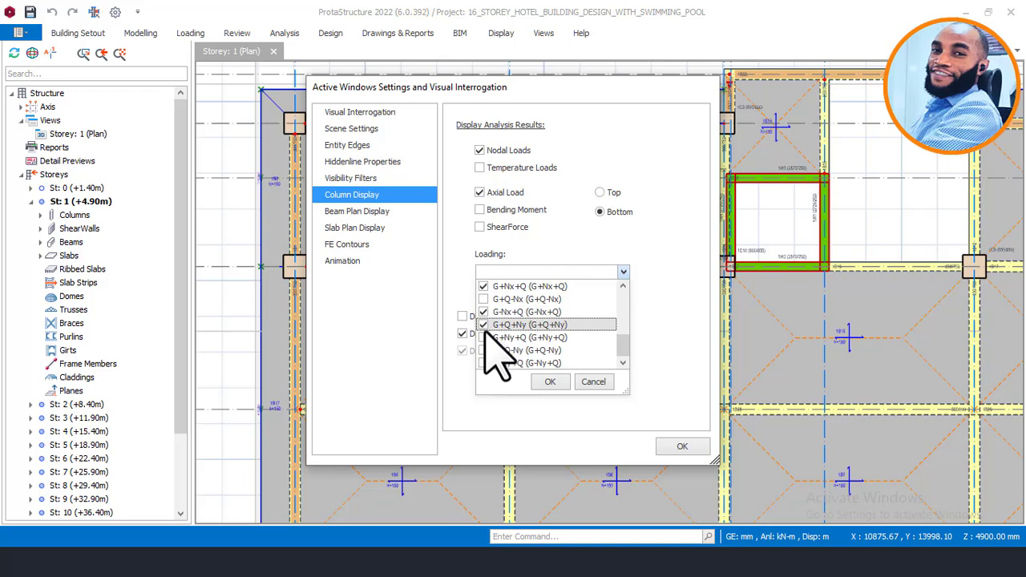
{"action": "left_click", "coordinate": [483, 337]}
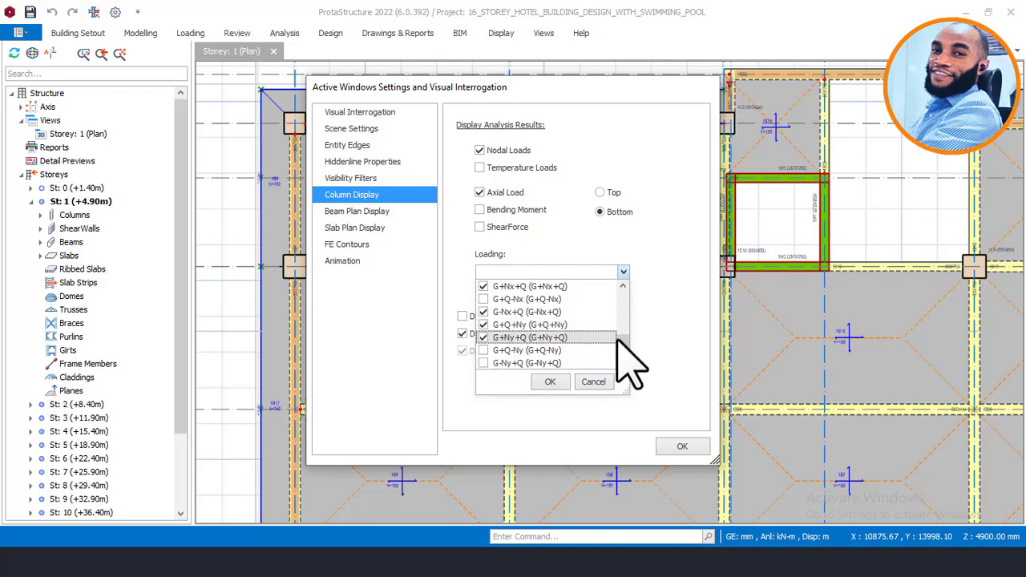
{"action": "mouse_move", "coordinate": [619, 335]}
{"action": "left_mouse_down"}
{"action": "mouse_move", "coordinate": [619, 305]}
{"action": "mouse_move", "coordinate": [623, 334]}
{"action": "left_mouse_up"}
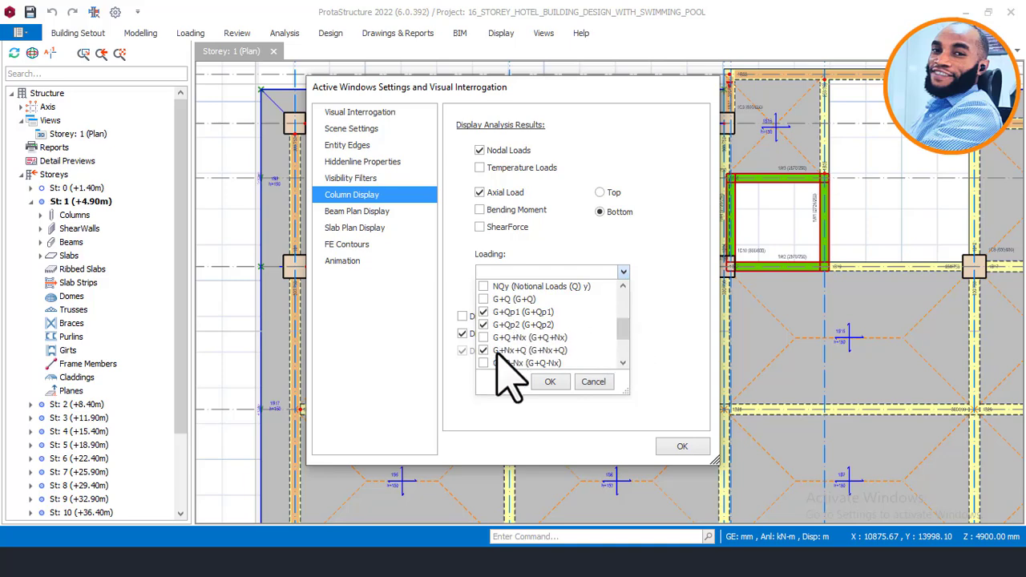
{"action": "left_click_drag", "start_coordinate": [620, 330], "coordinate": [625, 346]}
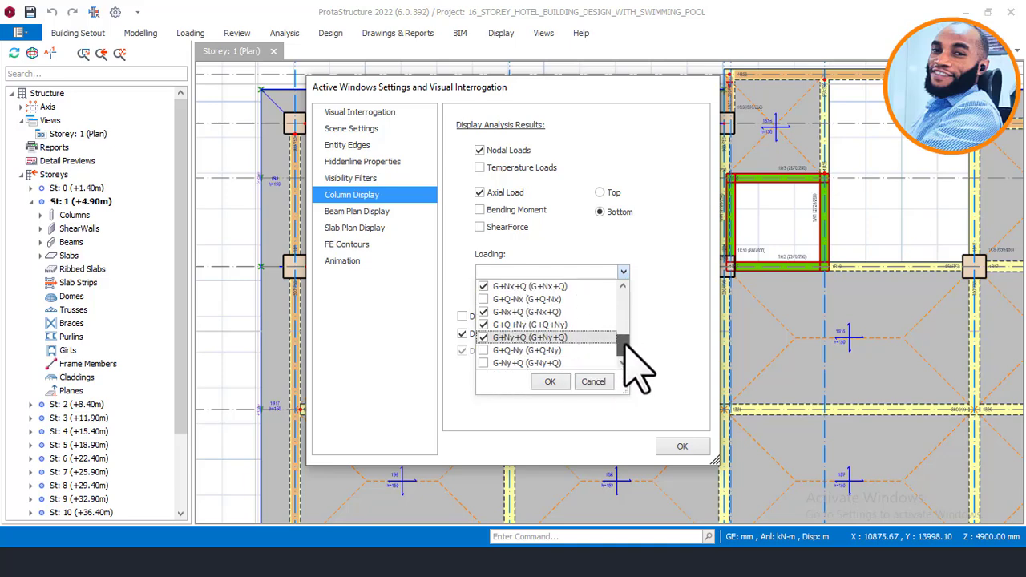
{"action": "left_click", "coordinate": [550, 382]}
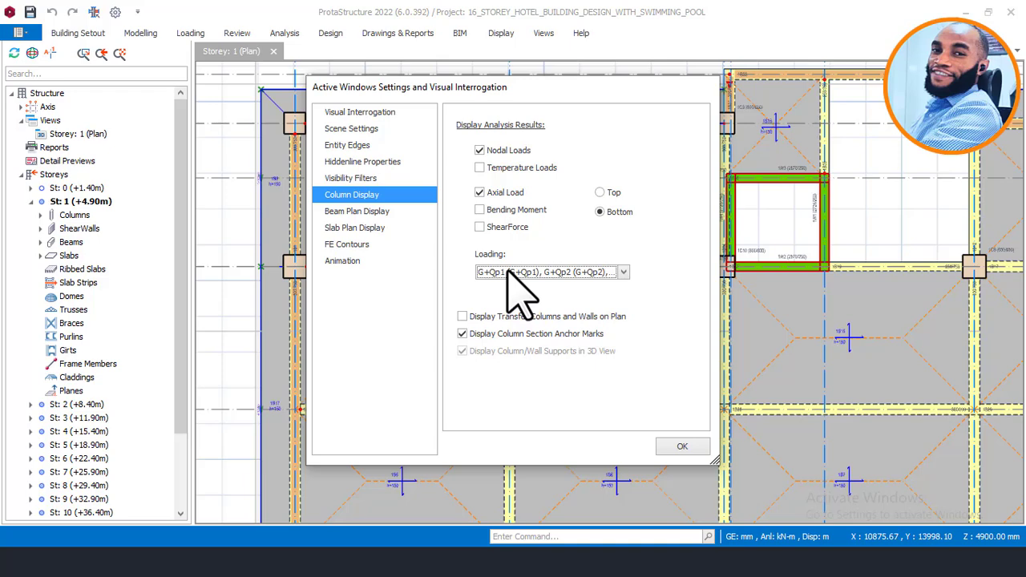
- Apply the display settings and check column 1C11's axial loads, Cmb2 N=6159.5 kN to Cmb9 N=6019.0 kN
{"action": "key", "text": "Return"}
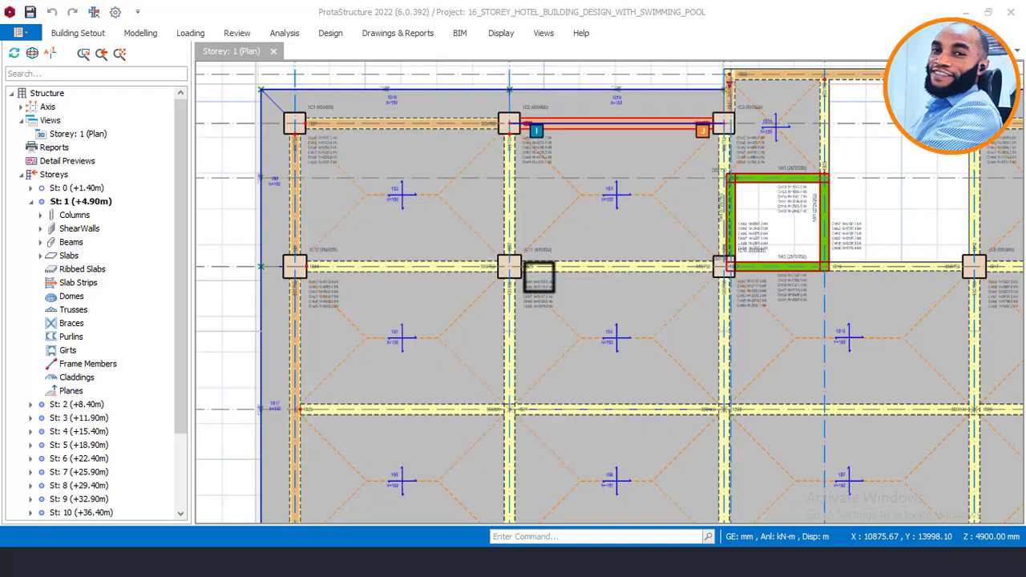
{"action": "left_click", "coordinate": [539, 275]}
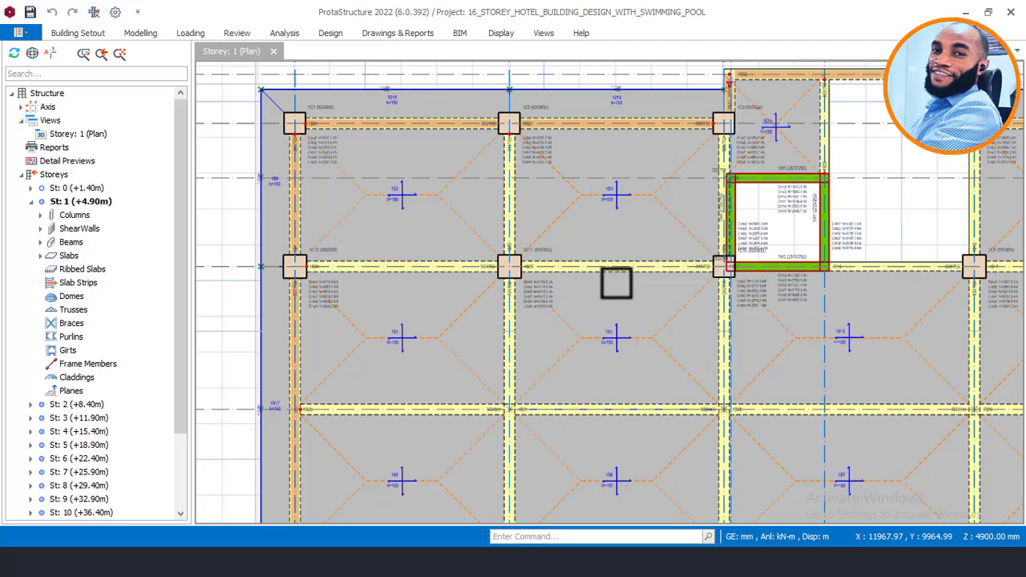
{"action": "scroll", "coordinate": [497, 295], "scroll_direction": "up", "scroll_amount": 10}
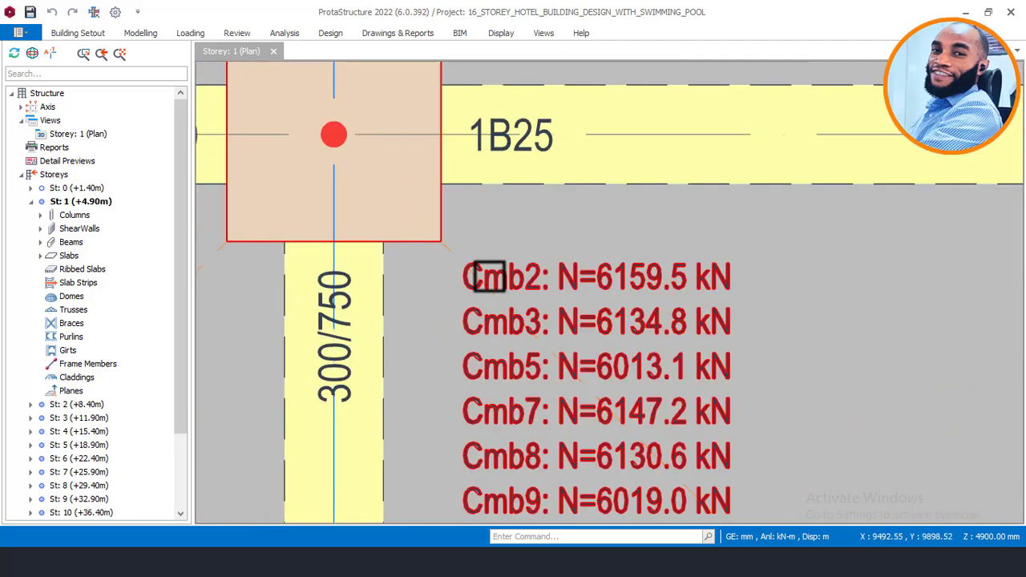
{"action": "scroll", "coordinate": [433, 193], "scroll_direction": "down", "scroll_amount": 2}
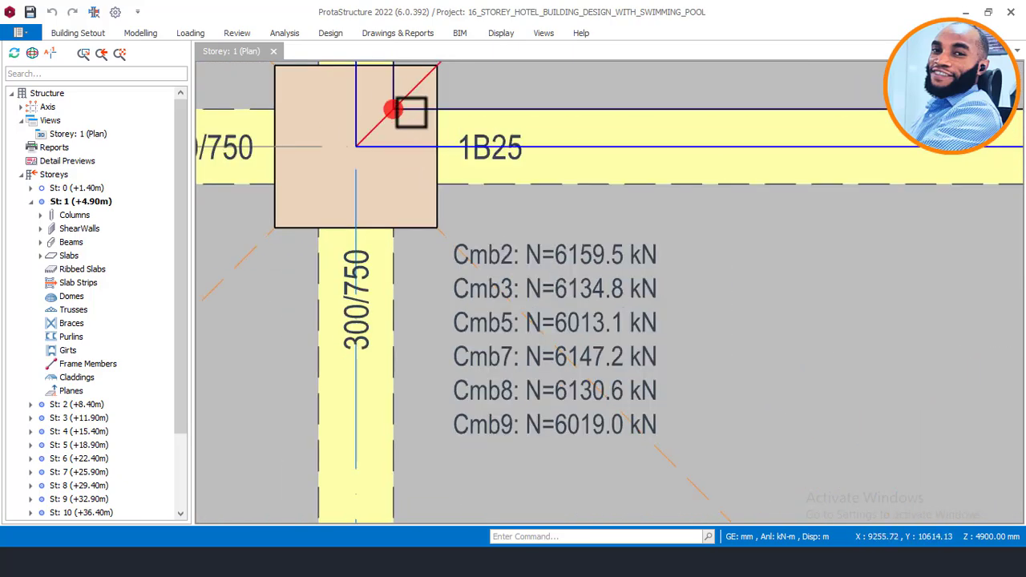
{"action": "left_click", "coordinate": [405, 113]}
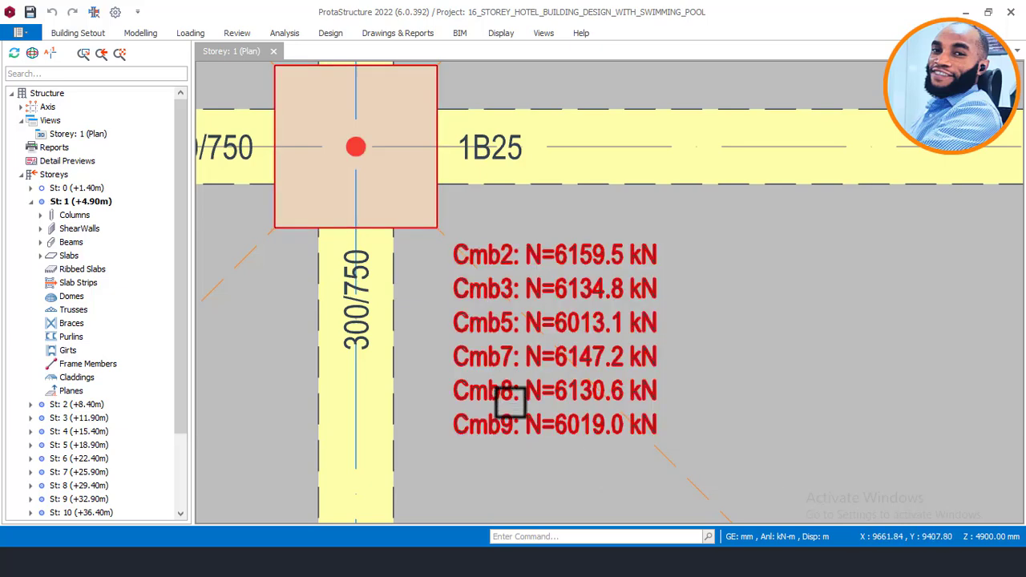
{"action": "key", "text": "Escape"}
{"action": "left_click", "coordinate": [545, 384]}
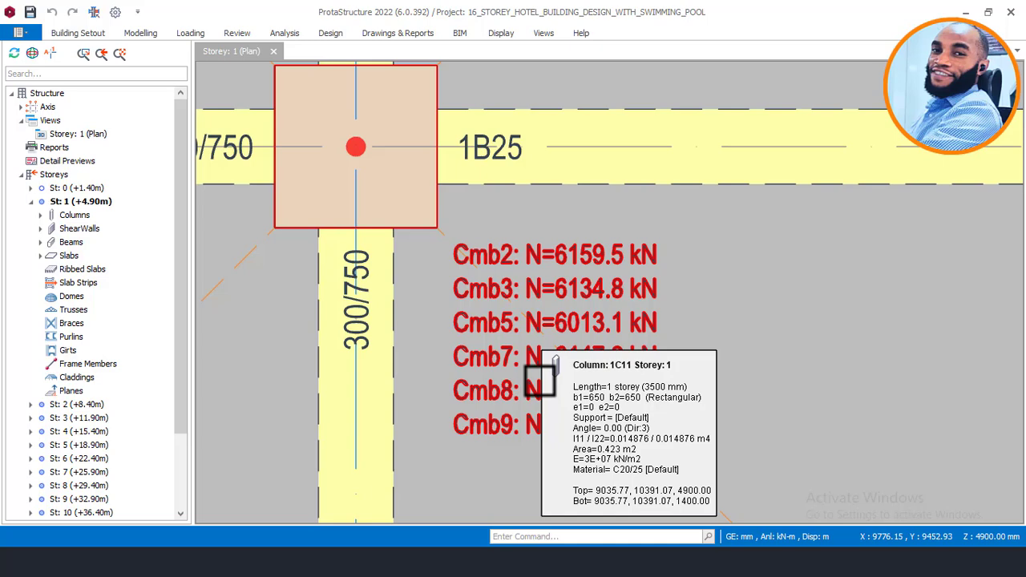
{"action": "scroll", "coordinate": [550, 358], "scroll_direction": "down", "scroll_amount": 3}
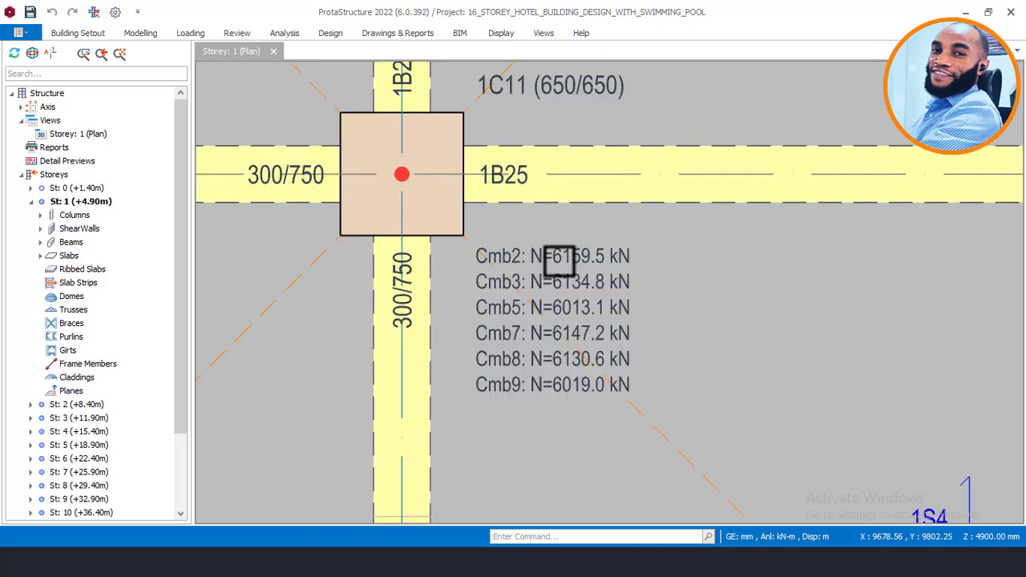
{"action": "middle_click_drag", "start_coordinate": [527, 264], "coordinate": [813, 320]}
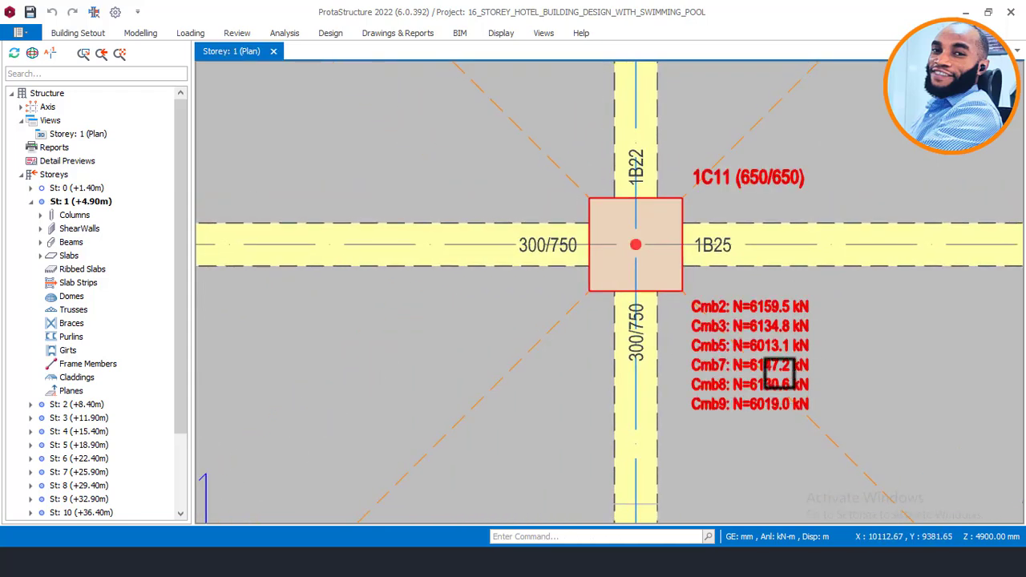
{"action": "scroll", "coordinate": [785, 394], "scroll_direction": "up", "scroll_amount": 2}
{"action": "scroll", "coordinate": [727, 268], "scroll_direction": "down", "scroll_amount": 3}
{"action": "scroll", "coordinate": [732, 264], "scroll_direction": "up", "scroll_amount": 2}
{"action": "scroll", "coordinate": [593, 235], "scroll_direction": "up", "scroll_amount": 2}
{"action": "scroll", "coordinate": [593, 234], "scroll_direction": "down", "scroll_amount": 3}
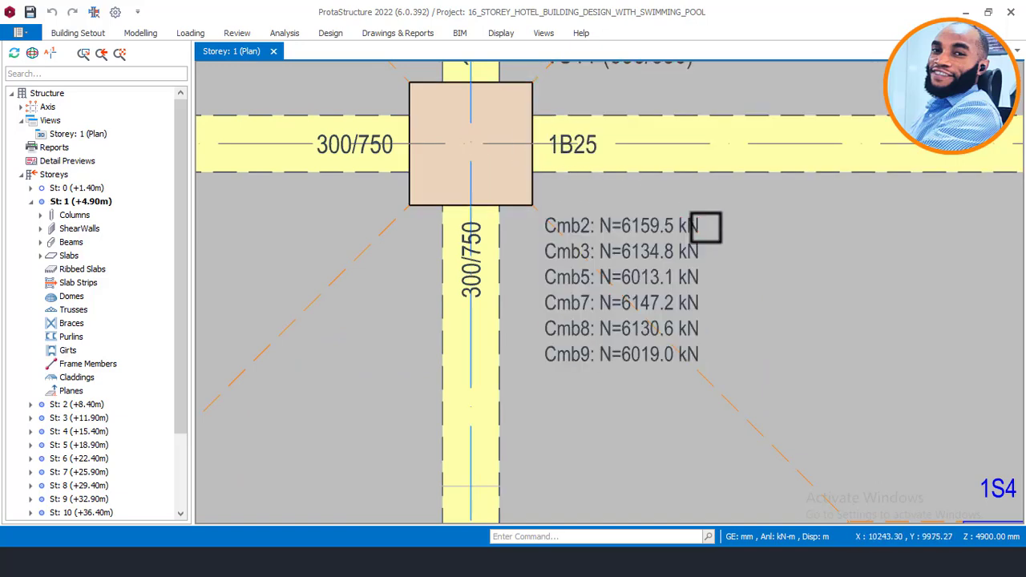
{"action": "scroll", "coordinate": [641, 224], "scroll_direction": "up", "scroll_amount": 3}
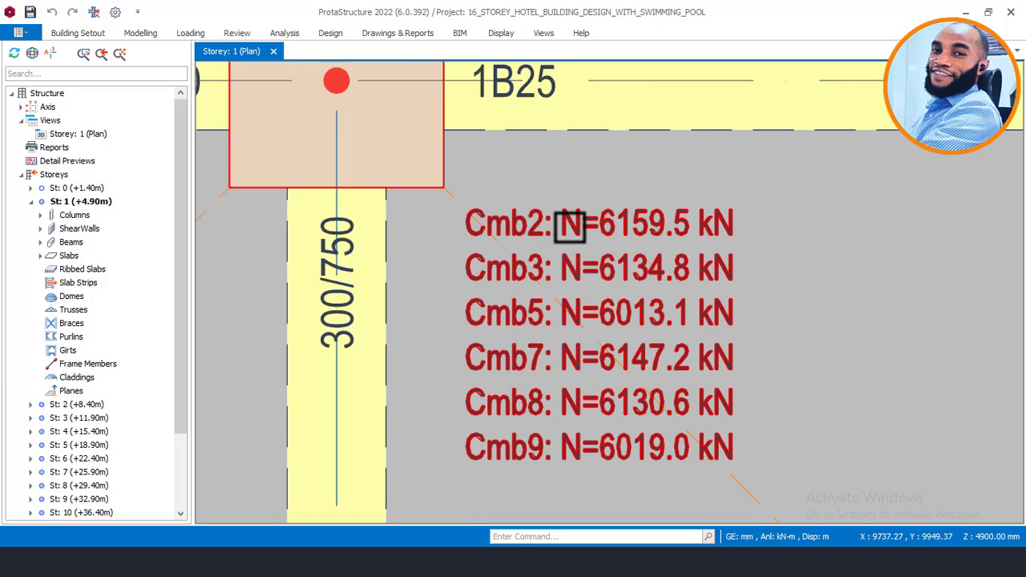
{"action": "scroll", "coordinate": [522, 225], "scroll_direction": "down", "scroll_amount": 2}
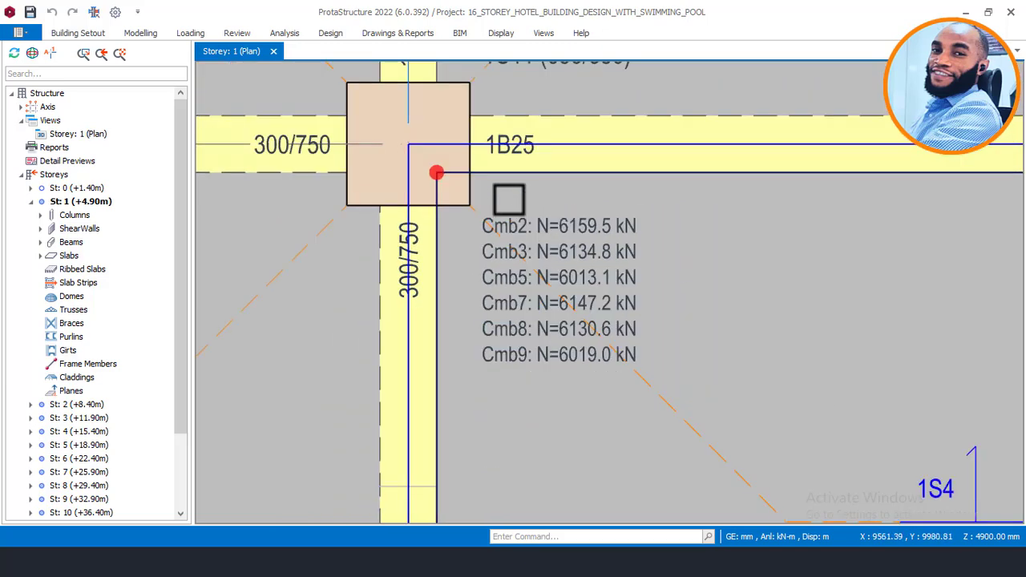
{"action": "scroll", "coordinate": [508, 357], "scroll_direction": "down", "scroll_amount": 1}
{"action": "scroll", "coordinate": [529, 385], "scroll_direction": "up", "scroll_amount": 1}
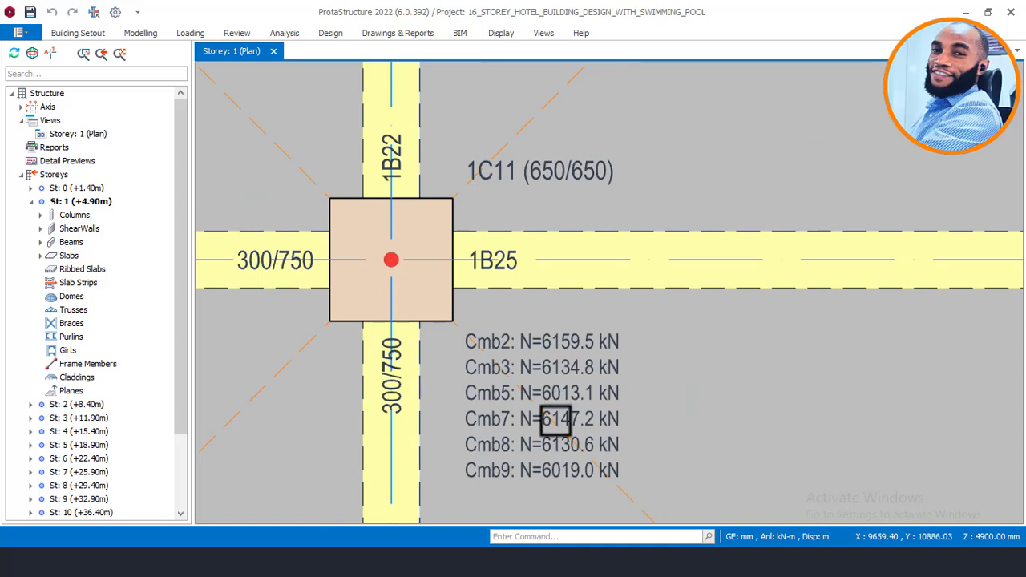
{"action": "scroll", "coordinate": [521, 342], "scroll_direction": "up", "scroll_amount": 2}
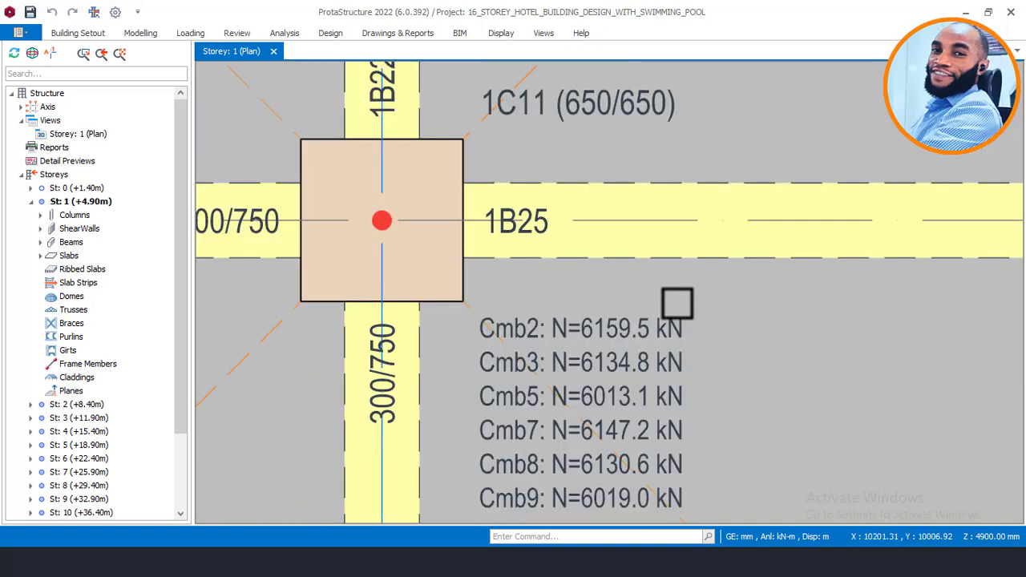
{"action": "scroll", "coordinate": [678, 309], "scroll_direction": "down", "scroll_amount": 2}
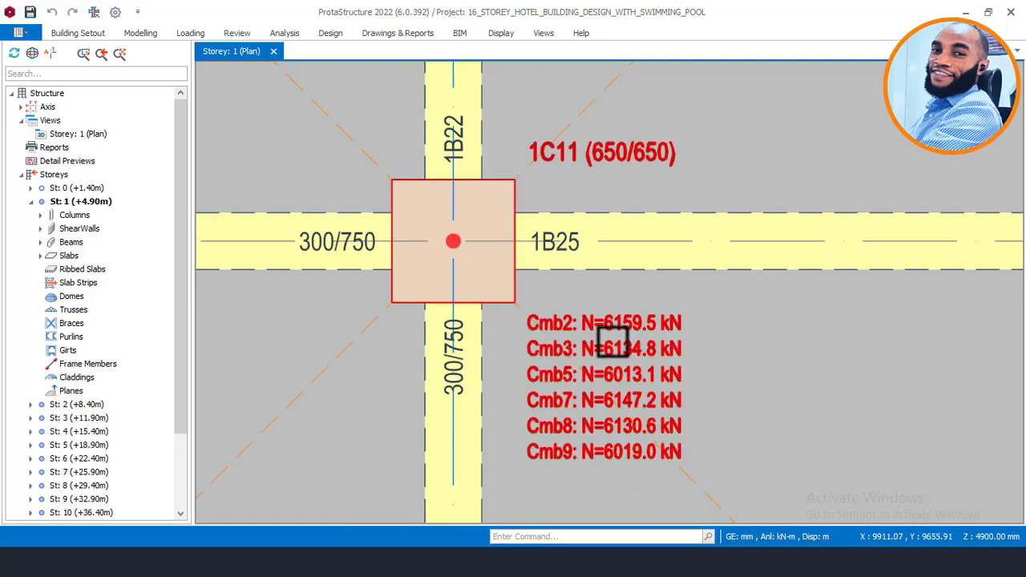
{"action": "scroll", "coordinate": [719, 267], "scroll_direction": "down", "scroll_amount": 3}
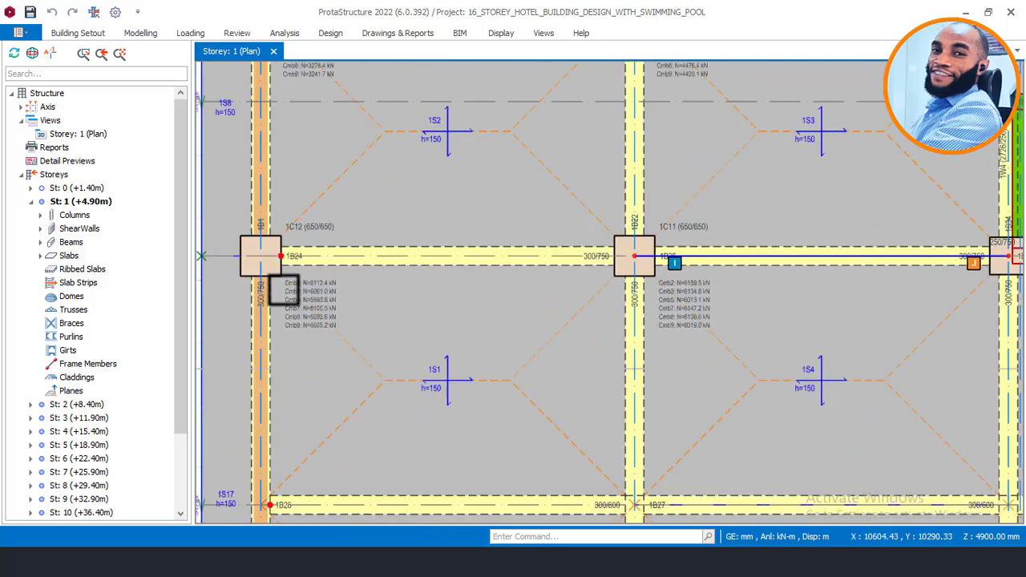
{"action": "scroll", "coordinate": [273, 290], "scroll_direction": "up", "scroll_amount": 4}
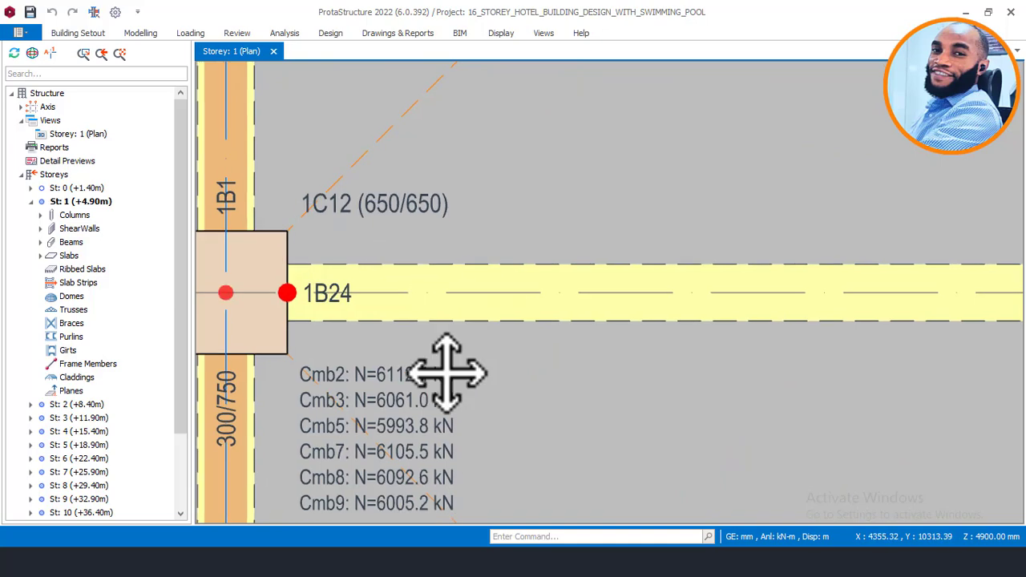
{"action": "middle_click_drag", "start_coordinate": [447, 366], "coordinate": [480, 298]}
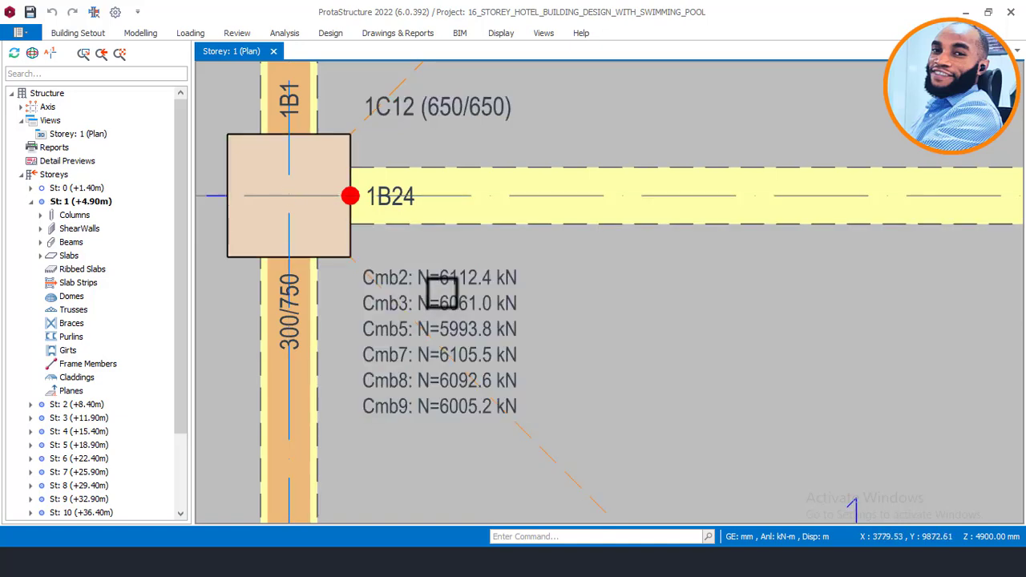
{"action": "scroll", "coordinate": [447, 286], "scroll_direction": "up", "scroll_amount": 1}
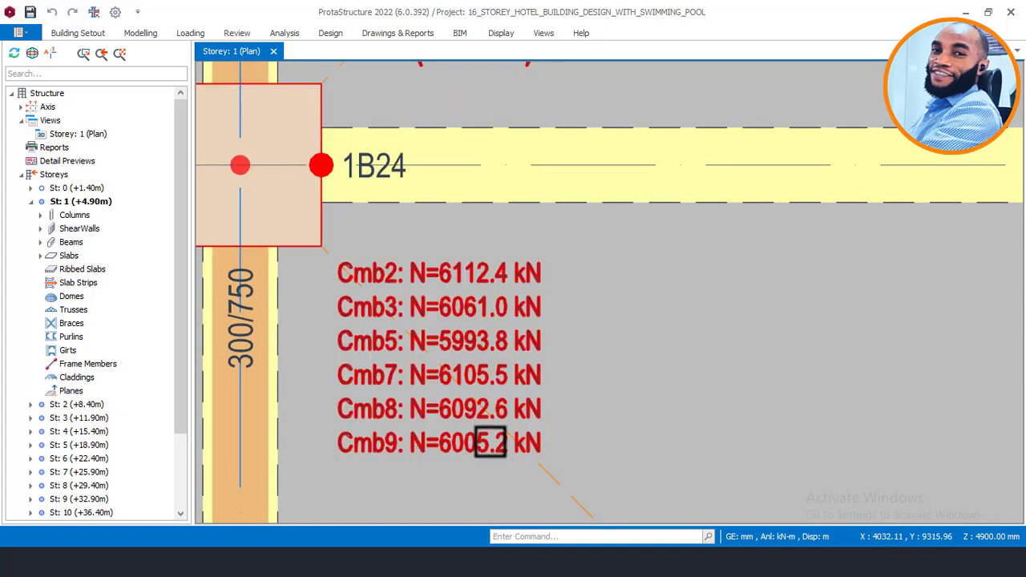
{"action": "scroll", "coordinate": [453, 232], "scroll_direction": "down", "scroll_amount": 3}
{"action": "scroll", "coordinate": [461, 205], "scroll_direction": "down", "scroll_amount": 2}
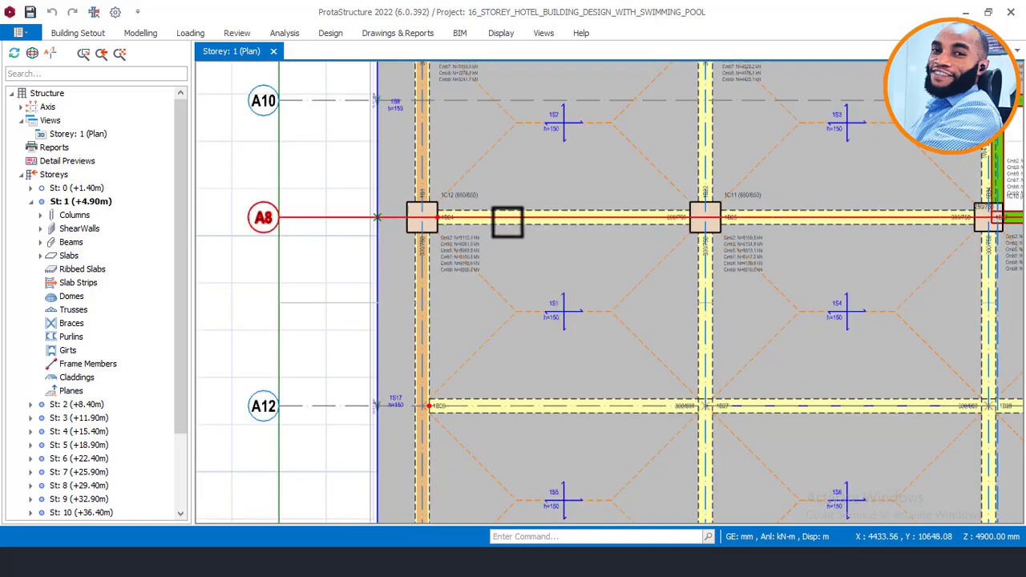
{"action": "scroll", "coordinate": [485, 243], "scroll_direction": "down", "scroll_amount": 3}
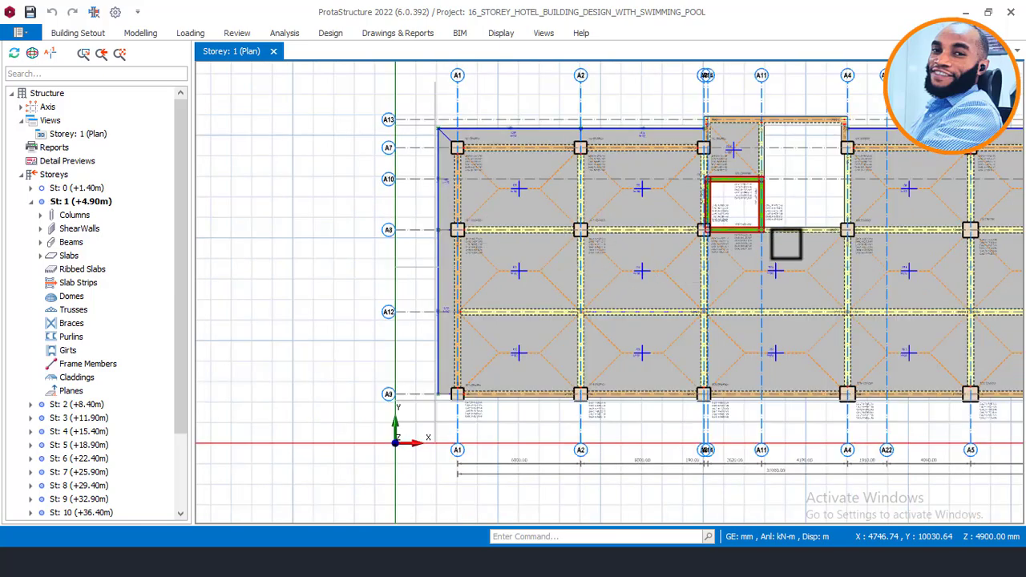
{"action": "scroll", "coordinate": [783, 241], "scroll_direction": "up", "scroll_amount": 2}
{"action": "scroll", "coordinate": [697, 239], "scroll_direction": "up", "scroll_amount": 1}
{"action": "scroll", "coordinate": [696, 241], "scroll_direction": "up", "scroll_amount": 3}
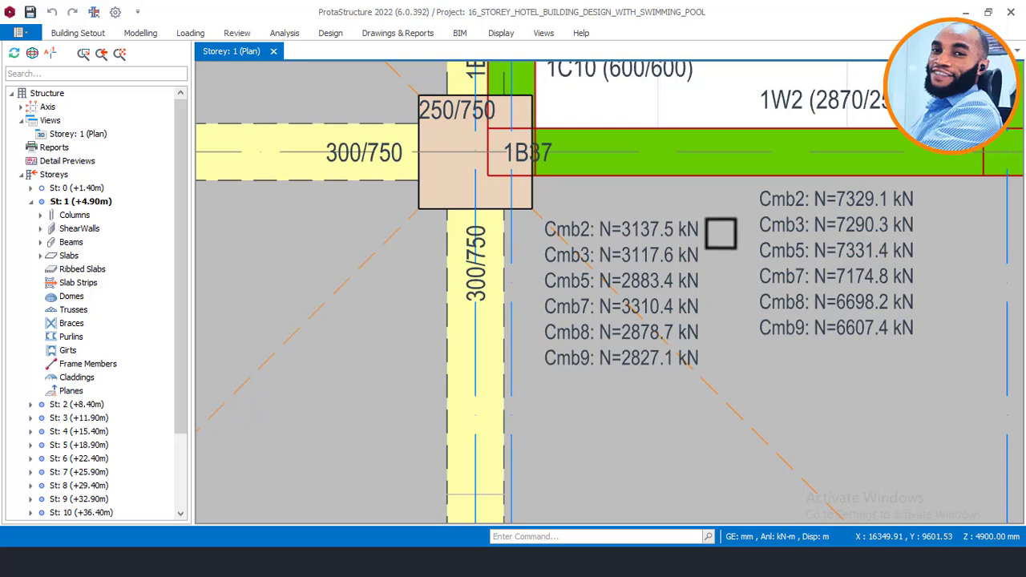
{"action": "scroll", "coordinate": [698, 231], "scroll_direction": "up", "scroll_amount": 1}
{"action": "scroll", "coordinate": [481, 201], "scroll_direction": "down", "scroll_amount": 1}
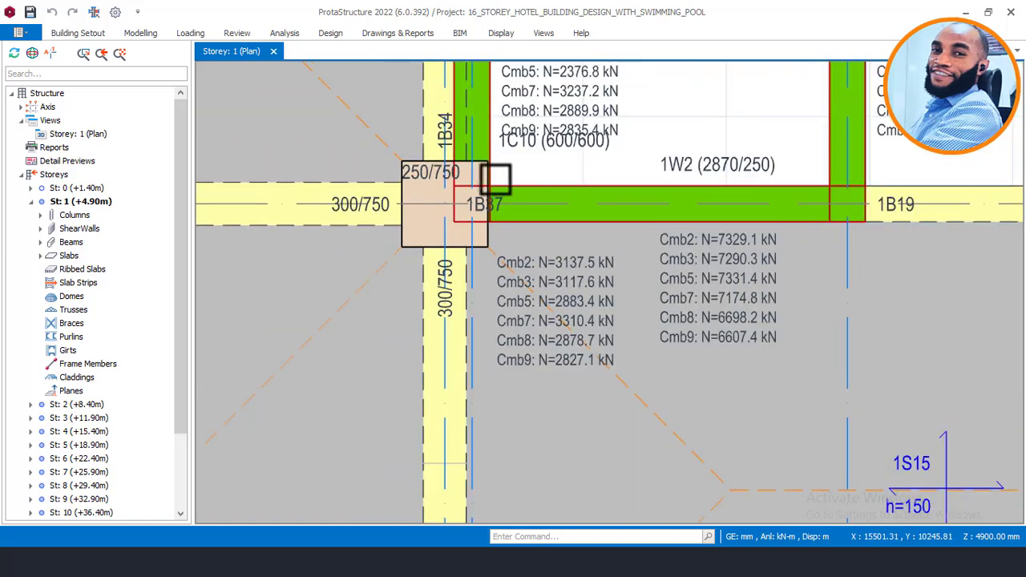
{"action": "scroll", "coordinate": [428, 173], "scroll_direction": "up", "scroll_amount": 2}
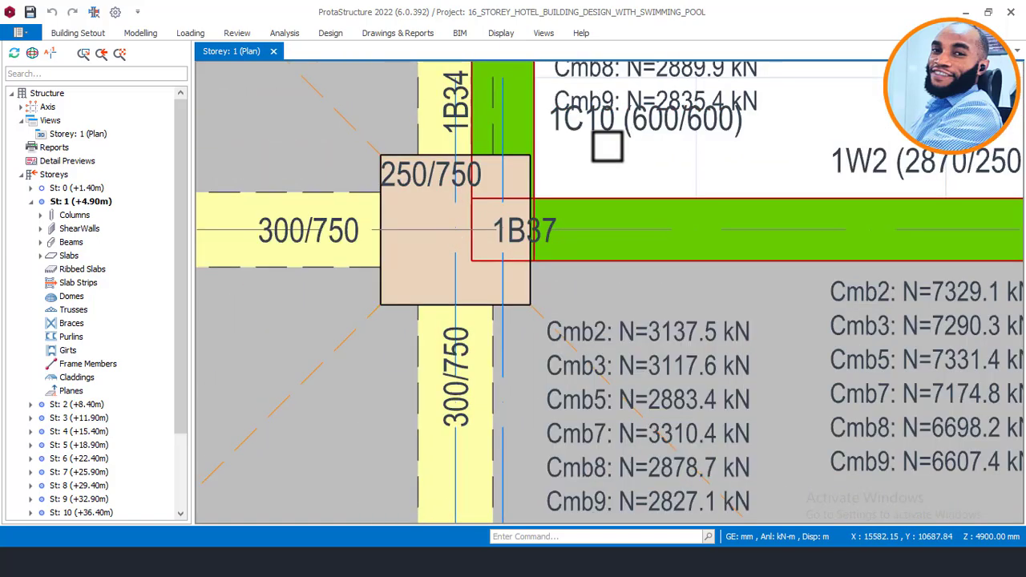
{"action": "scroll", "coordinate": [609, 205], "scroll_direction": "down", "scroll_amount": 2}
{"action": "scroll", "coordinate": [669, 281], "scroll_direction": "up", "scroll_amount": 3}
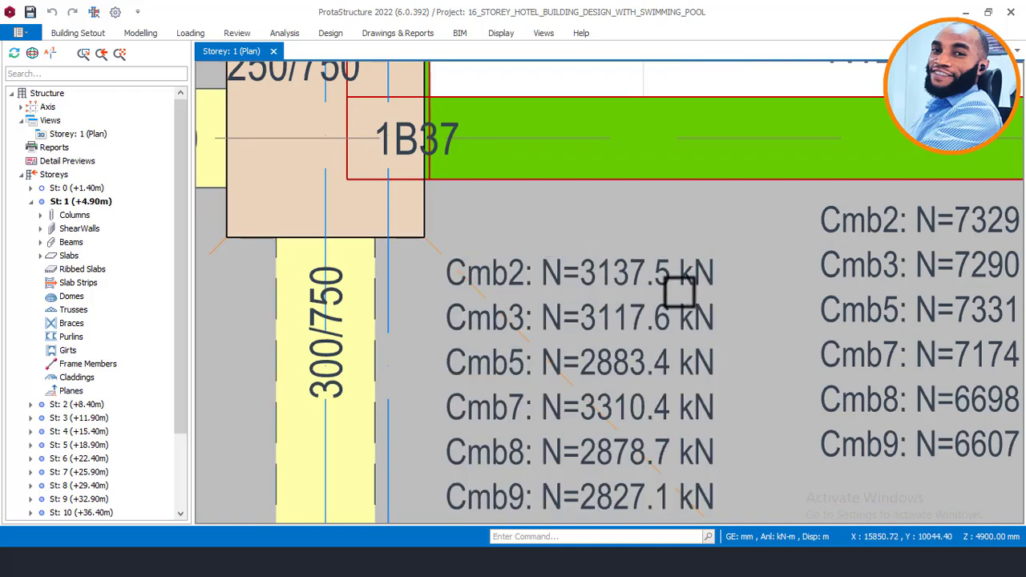
{"action": "scroll", "coordinate": [600, 301], "scroll_direction": "up", "scroll_amount": 2}
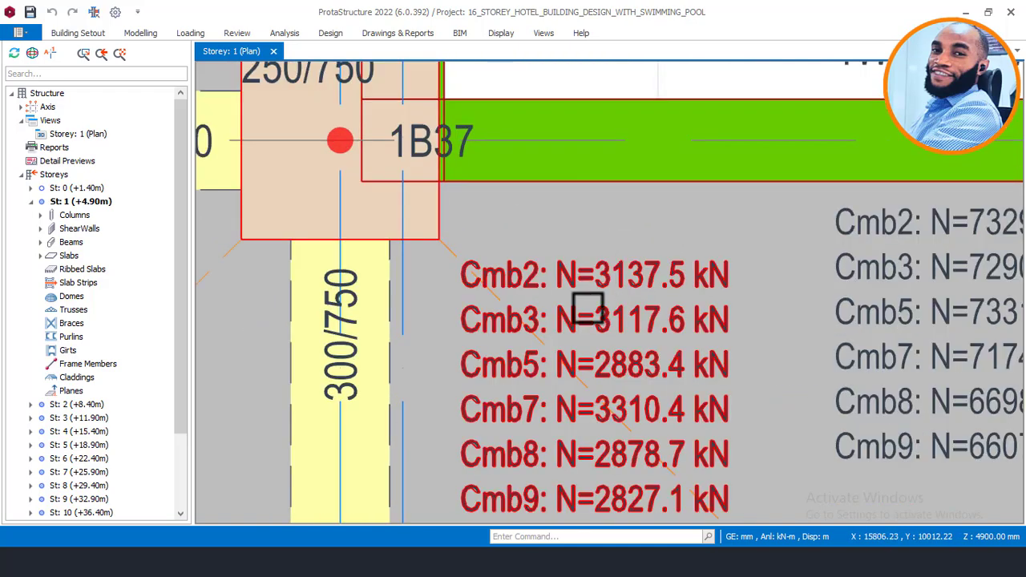
{"action": "scroll", "coordinate": [591, 277], "scroll_direction": "down", "scroll_amount": 2}
{"action": "scroll", "coordinate": [618, 269], "scroll_direction": "up", "scroll_amount": 3}
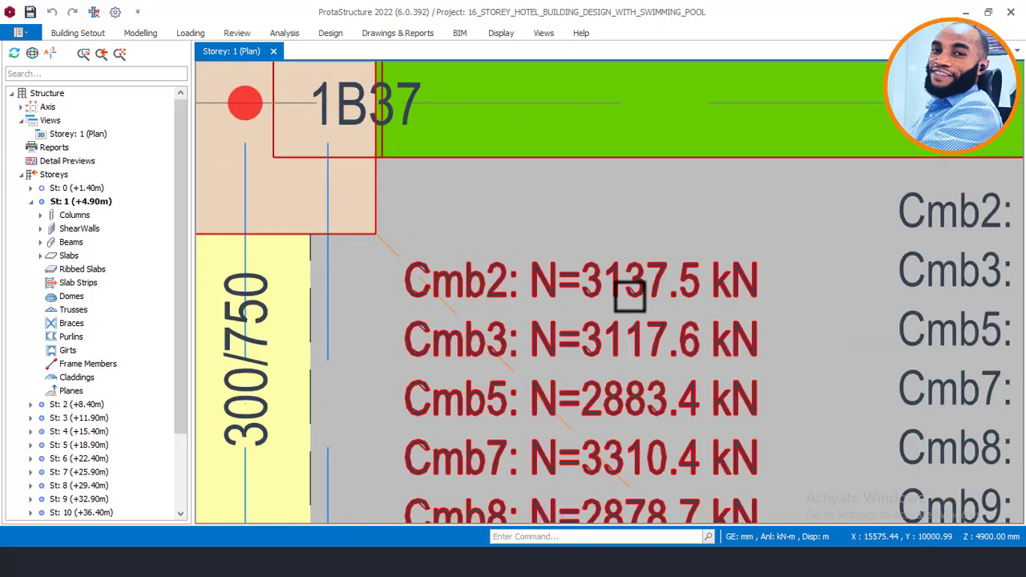
{"action": "scroll", "coordinate": [594, 337], "scroll_direction": "down", "scroll_amount": 2}
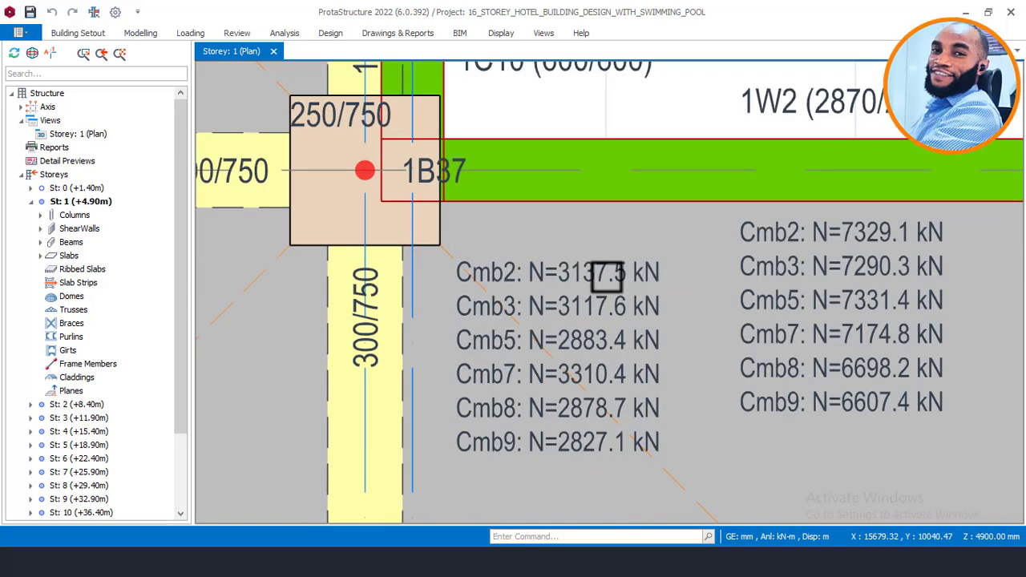
{"action": "scroll", "coordinate": [521, 295], "scroll_direction": "down", "scroll_amount": 5}
{"action": "scroll", "coordinate": [521, 294], "scroll_direction": "down", "scroll_amount": 3}
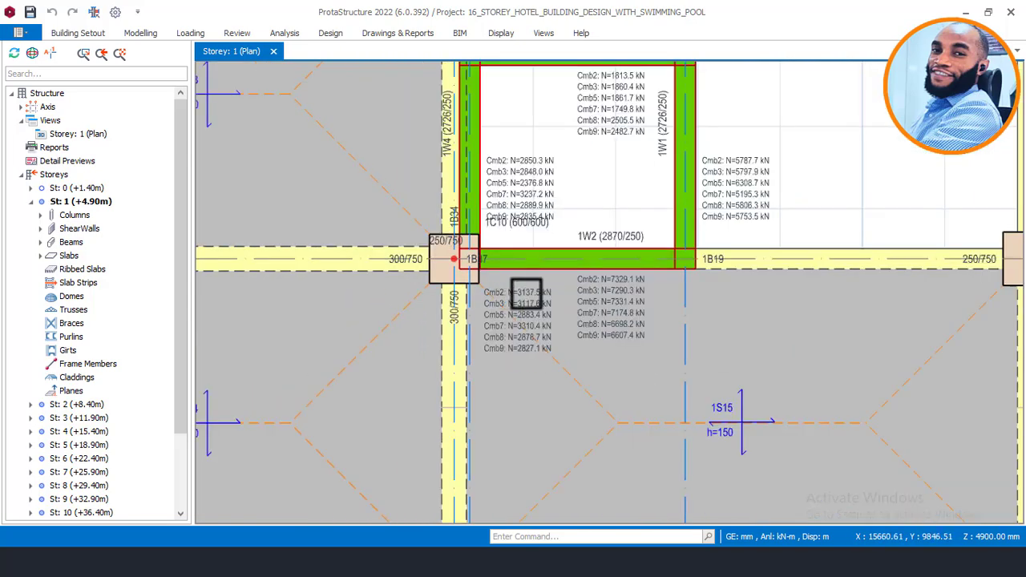
{"action": "middle_click_drag", "start_coordinate": [727, 198], "coordinate": [614, 311]}
{"action": "scroll", "coordinate": [540, 337], "scroll_direction": "up", "scroll_amount": 5}
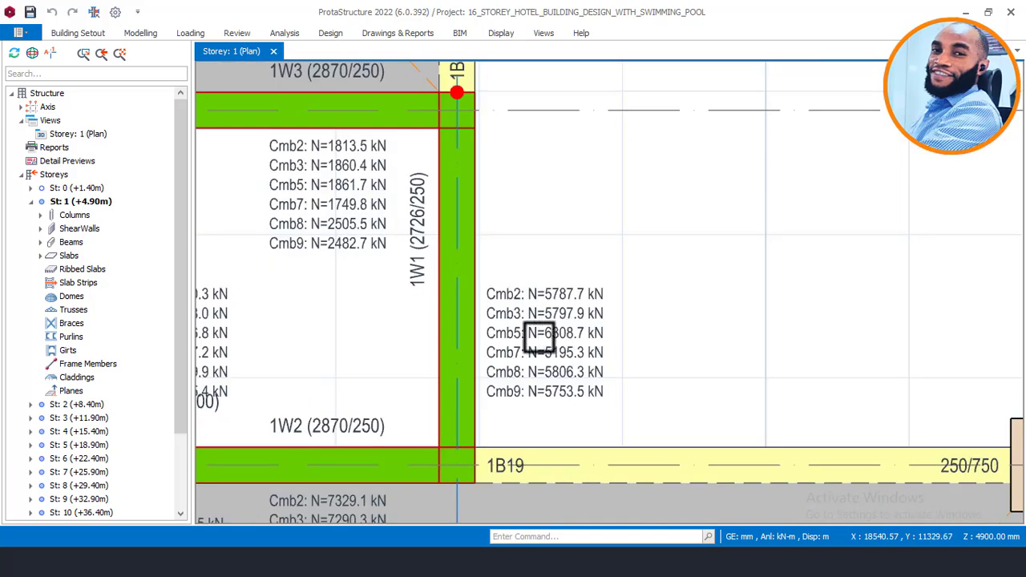
{"action": "scroll", "coordinate": [450, 105], "scroll_direction": "down", "scroll_amount": 1}
{"action": "scroll", "coordinate": [470, 222], "scroll_direction": "down", "scroll_amount": 2}
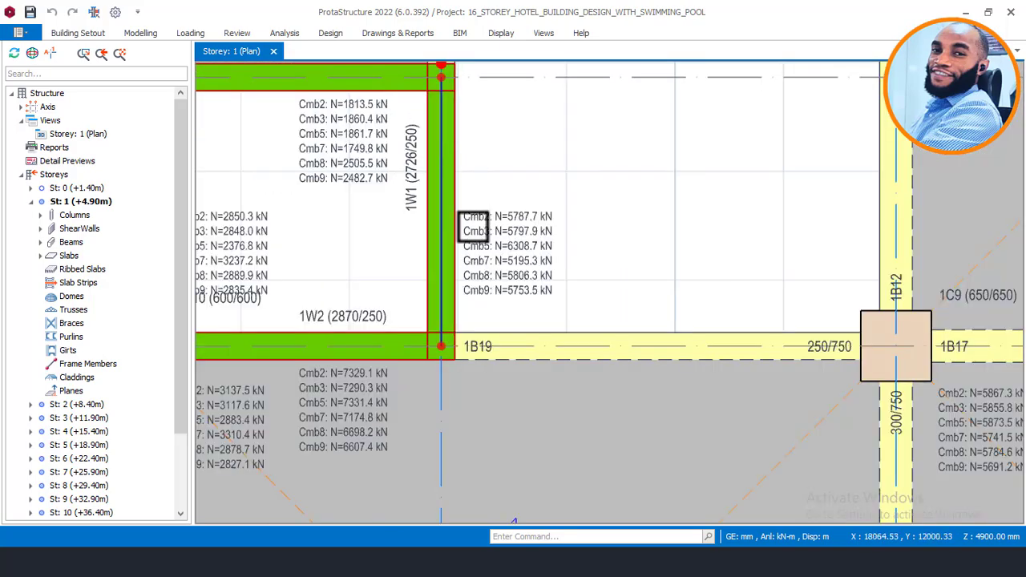
{"action": "scroll", "coordinate": [505, 204], "scroll_direction": "up", "scroll_amount": 4}
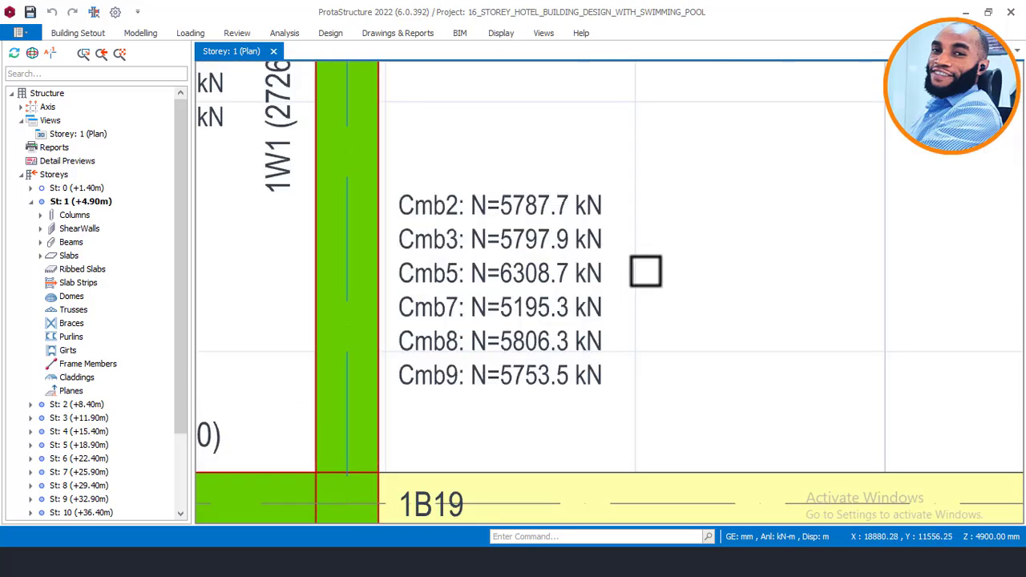
{"action": "scroll", "coordinate": [671, 318], "scroll_direction": "down", "scroll_amount": 2}
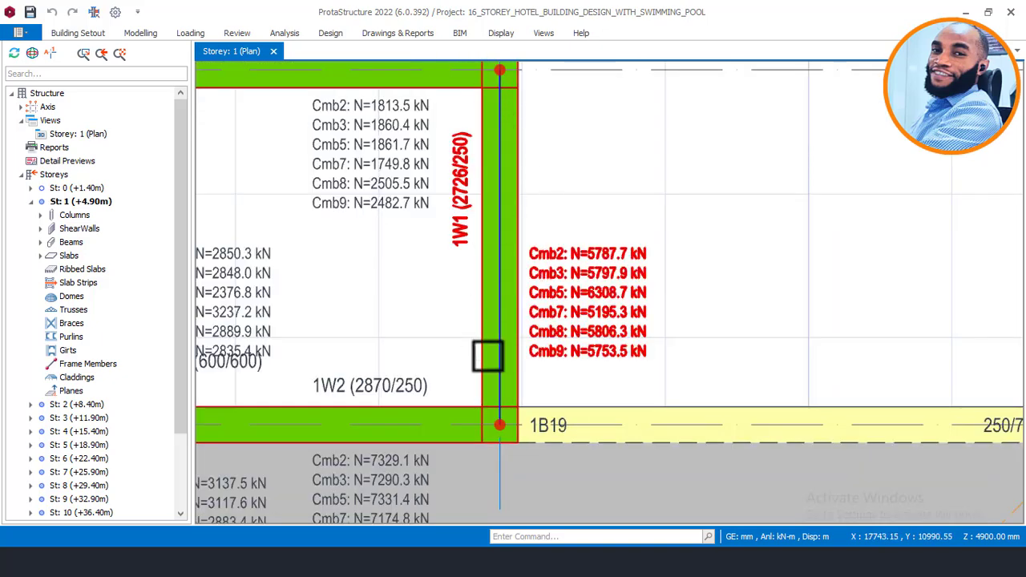
{"action": "middle_click_drag", "start_coordinate": [507, 117], "coordinate": [504, 184]}
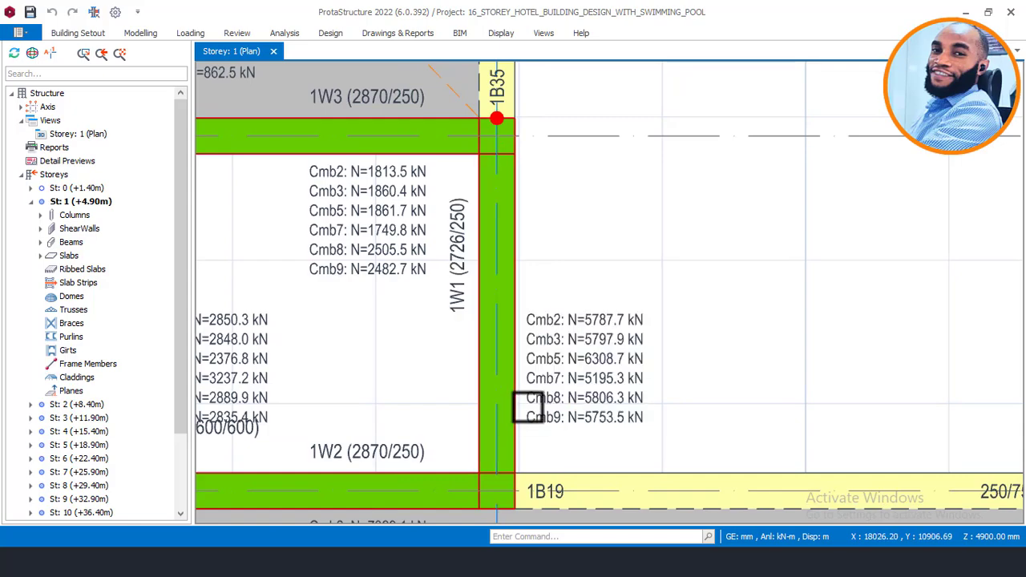
{"action": "scroll", "coordinate": [589, 396], "scroll_direction": "up", "scroll_amount": 2}
{"action": "middle_click_drag", "start_coordinate": [582, 403], "coordinate": [553, 308]}
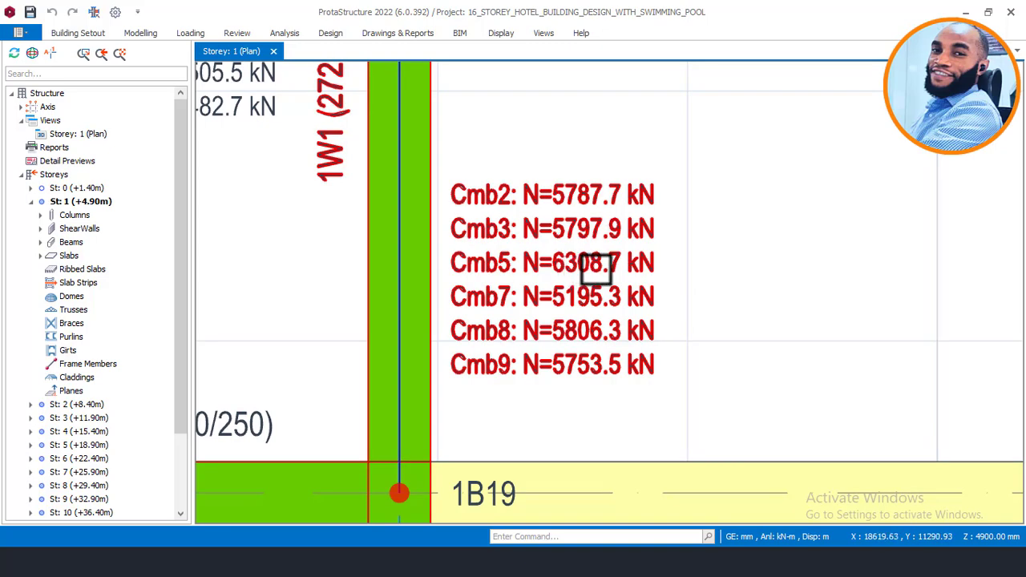
{"action": "scroll", "coordinate": [687, 273], "scroll_direction": "down", "scroll_amount": 3}
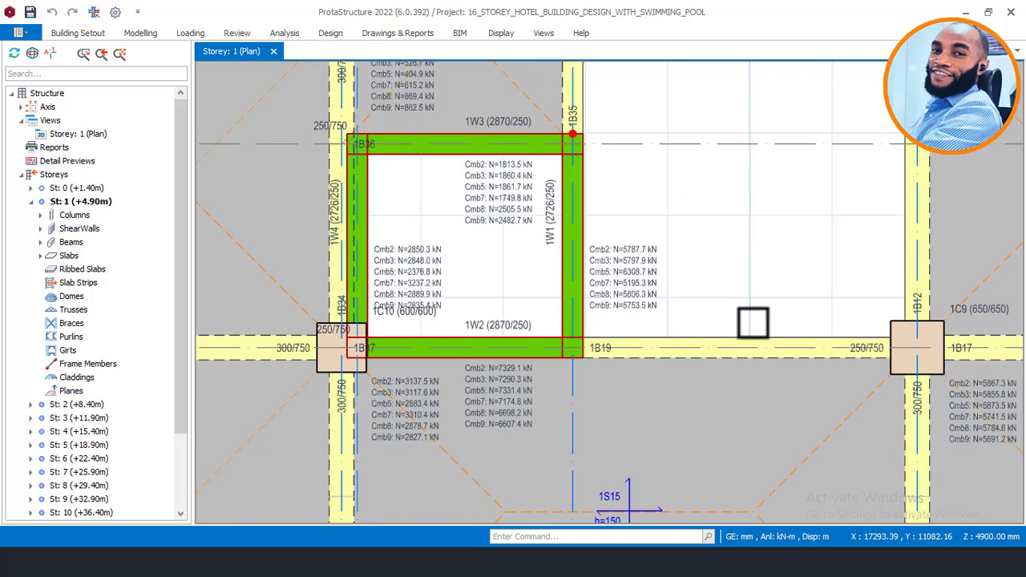
{"action": "scroll", "coordinate": [987, 356], "scroll_direction": "up", "scroll_amount": 3}
{"action": "middle_click_drag", "start_coordinate": [854, 344], "coordinate": [476, 205]}
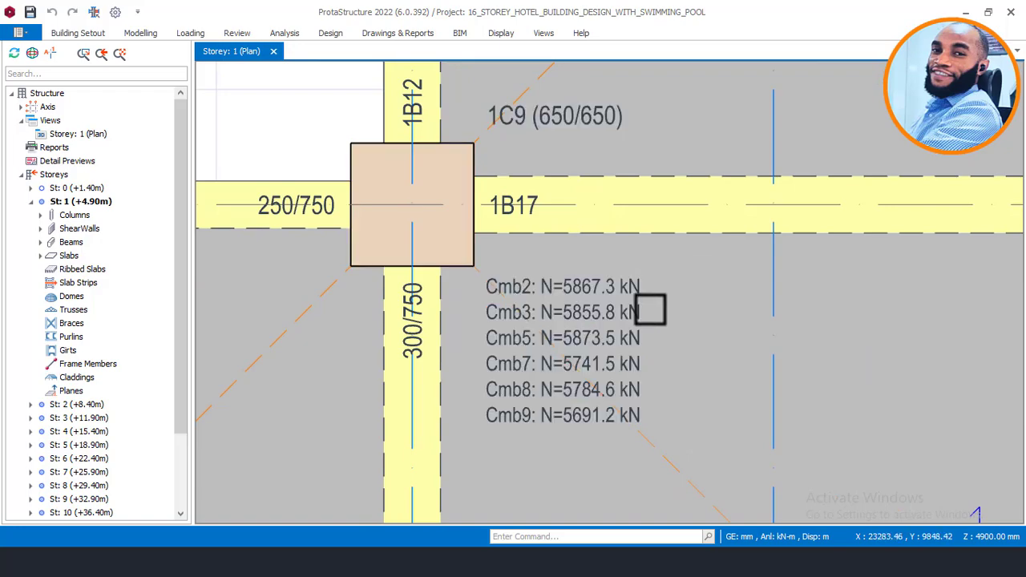
{"action": "scroll", "coordinate": [516, 343], "scroll_direction": "down", "scroll_amount": 5}
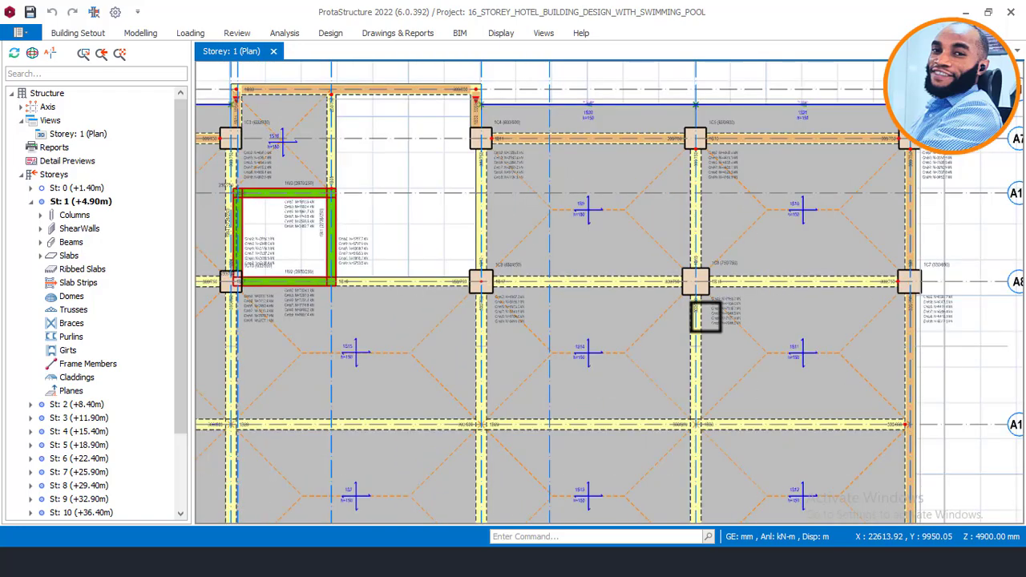
{"action": "scroll", "coordinate": [671, 313], "scroll_direction": "up", "scroll_amount": 6}
{"action": "scroll", "coordinate": [690, 261], "scroll_direction": "up", "scroll_amount": 2}
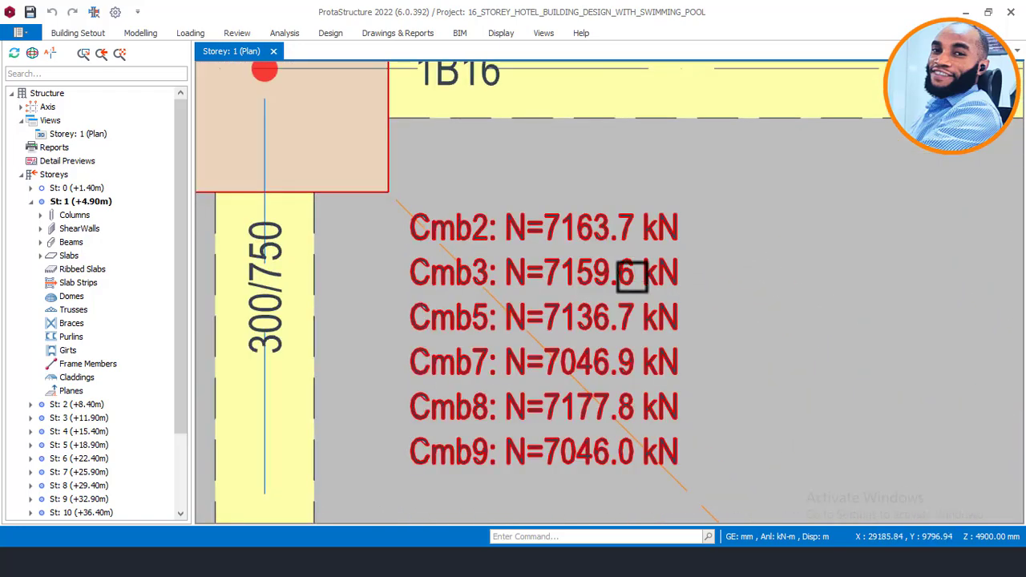
{"action": "scroll", "coordinate": [632, 269], "scroll_direction": "down", "scroll_amount": 2}
{"action": "scroll", "coordinate": [460, 177], "scroll_direction": "up", "scroll_amount": 1}
{"action": "scroll", "coordinate": [460, 177], "scroll_direction": "down", "scroll_amount": 2}
{"action": "scroll", "coordinate": [481, 144], "scroll_direction": "up", "scroll_amount": 1}
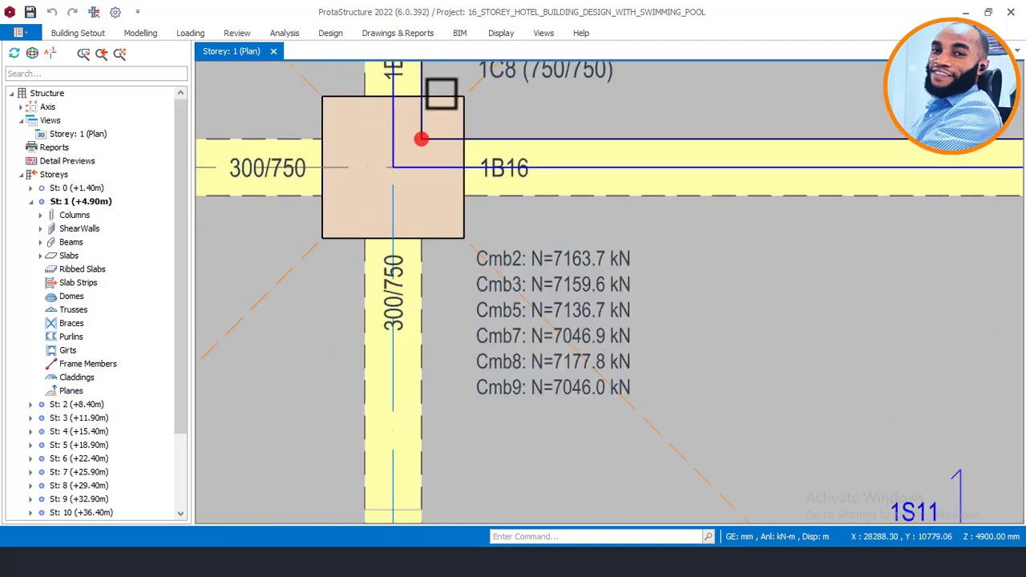
{"action": "scroll", "coordinate": [573, 258], "scroll_direction": "up", "scroll_amount": 2}
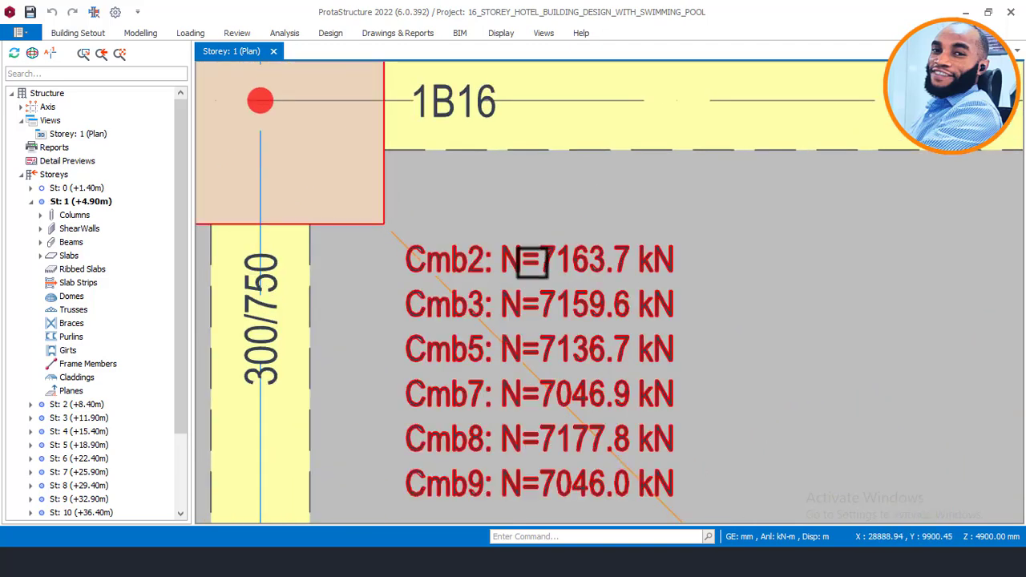
{"action": "mouse_move", "coordinate": [569, 265]}
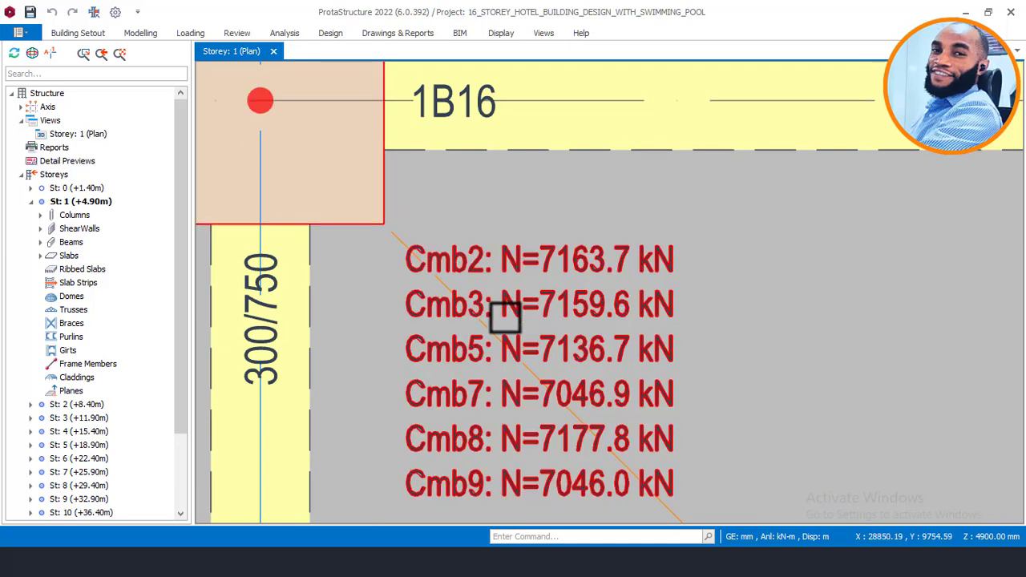
{"action": "scroll", "coordinate": [622, 319], "scroll_direction": "down", "scroll_amount": 2}
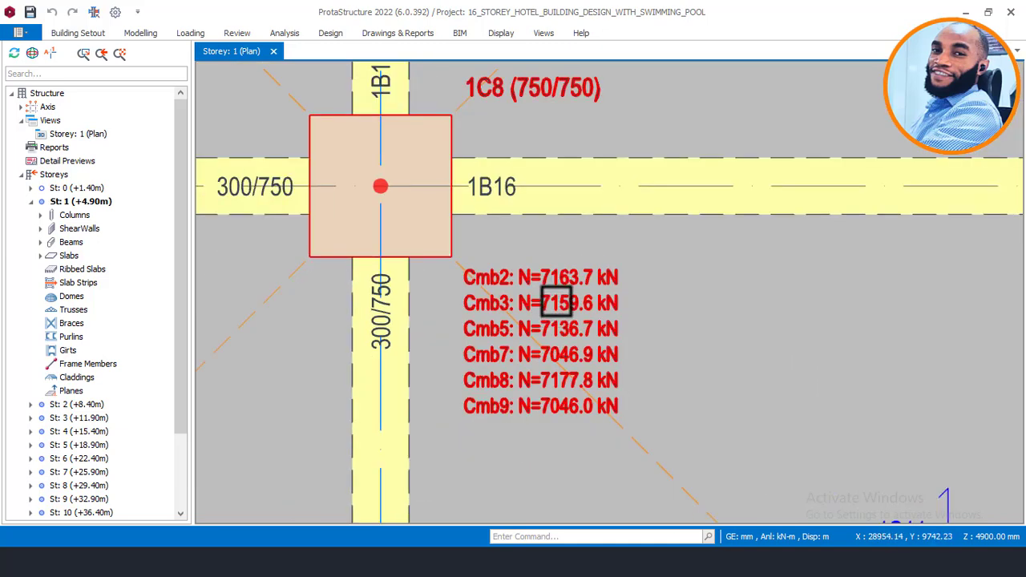
{"action": "mouse_move", "coordinate": [510, 275]}
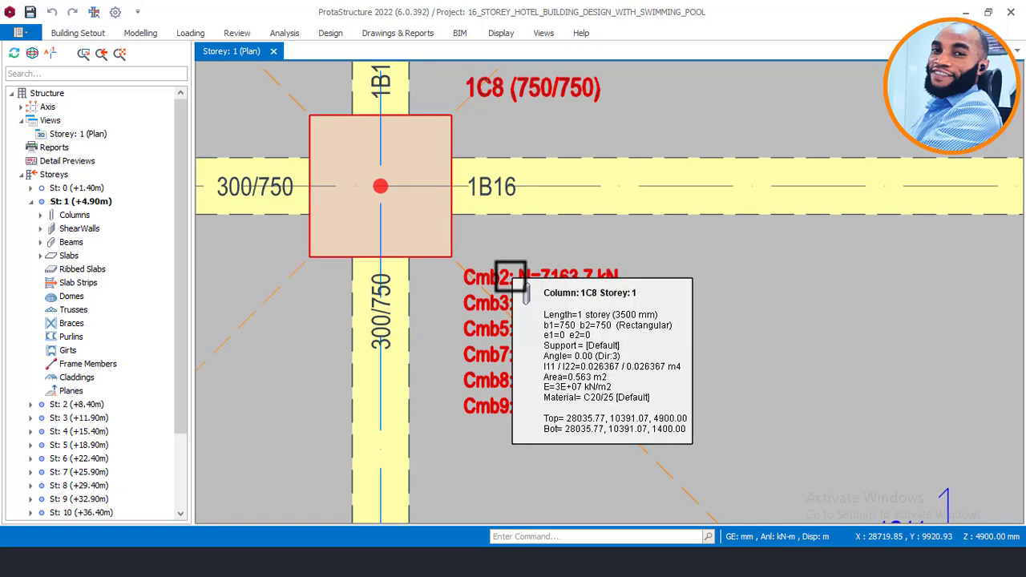
{"action": "scroll", "coordinate": [509, 276], "scroll_direction": "up", "scroll_amount": 2}
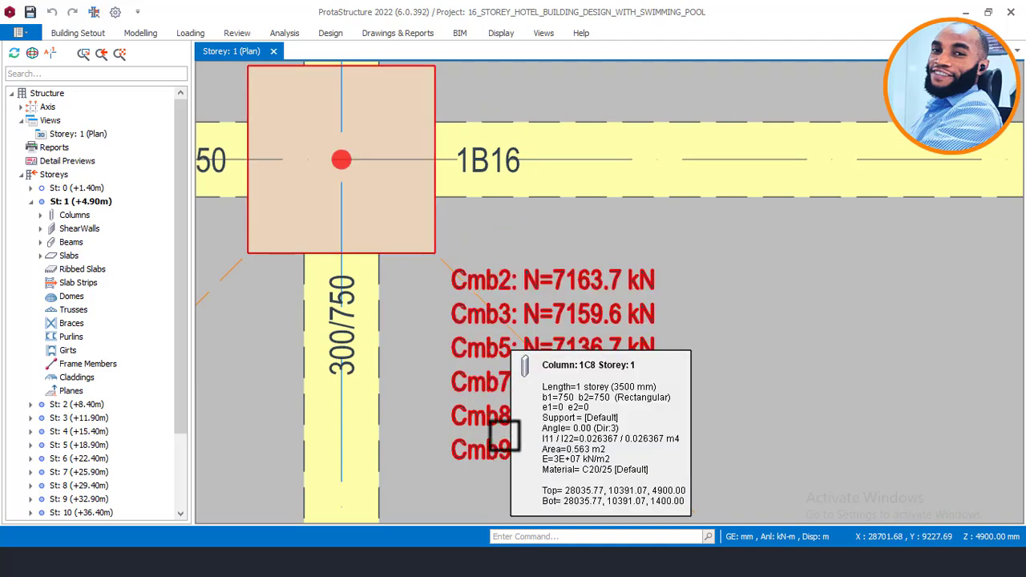
{"action": "mouse_move", "coordinate": [493, 389]}
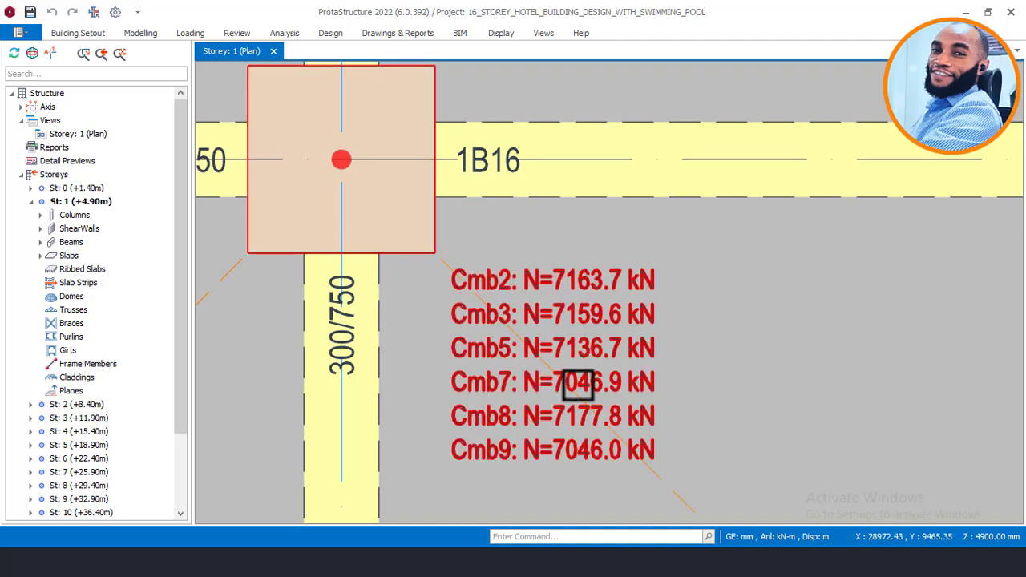
{"action": "scroll", "coordinate": [564, 355], "scroll_direction": "down", "scroll_amount": 5}
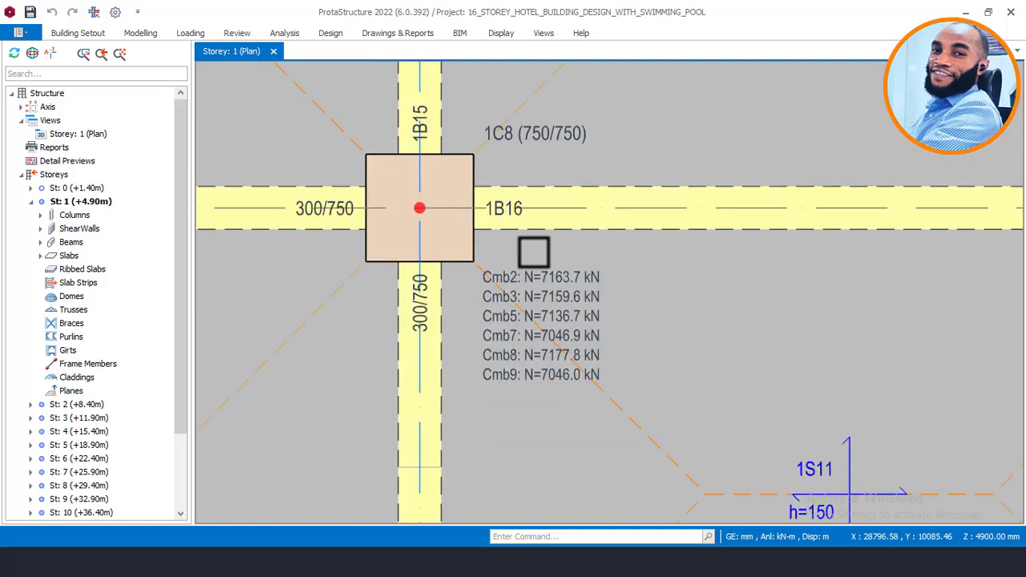
{"action": "scroll", "coordinate": [570, 261], "scroll_direction": "up", "scroll_amount": 5}
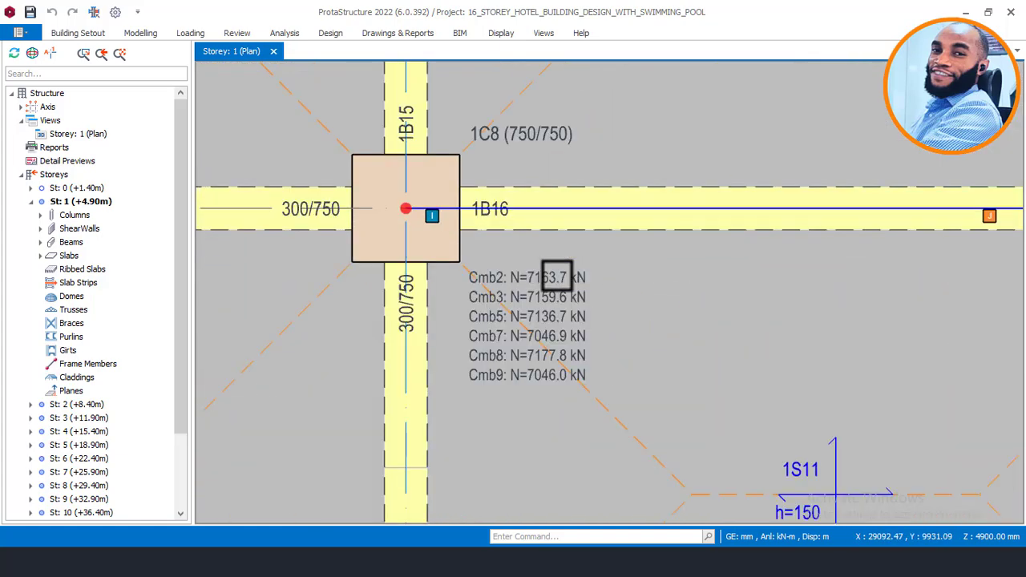
{"action": "scroll", "coordinate": [456, 297], "scroll_direction": "up", "scroll_amount": 2}
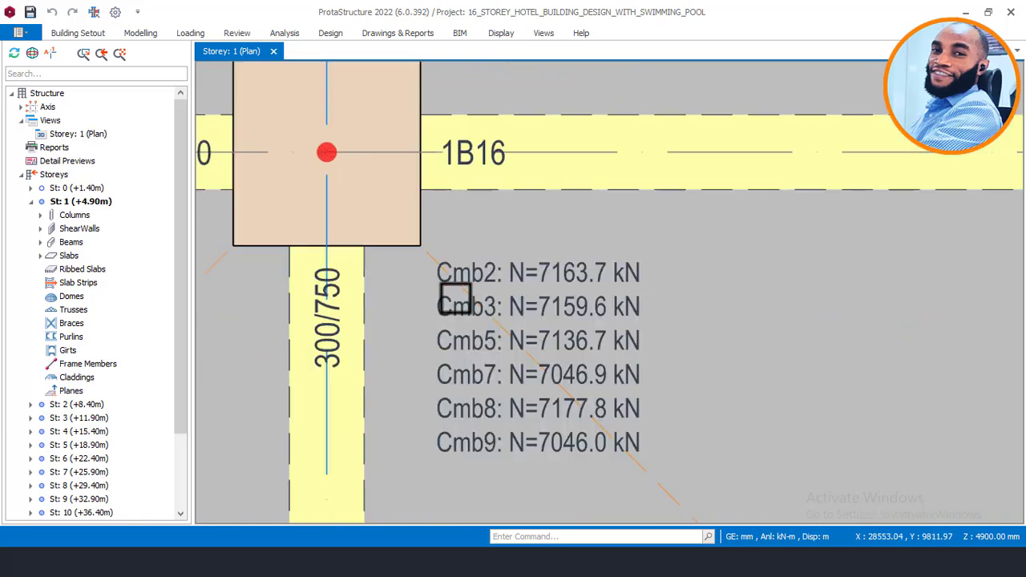
{"action": "scroll", "coordinate": [392, 276], "scroll_direction": "down", "scroll_amount": 2}
{"action": "scroll", "coordinate": [740, 294], "scroll_direction": "down", "scroll_amount": 3}
{"action": "scroll", "coordinate": [847, 284], "scroll_direction": "up", "scroll_amount": 6}
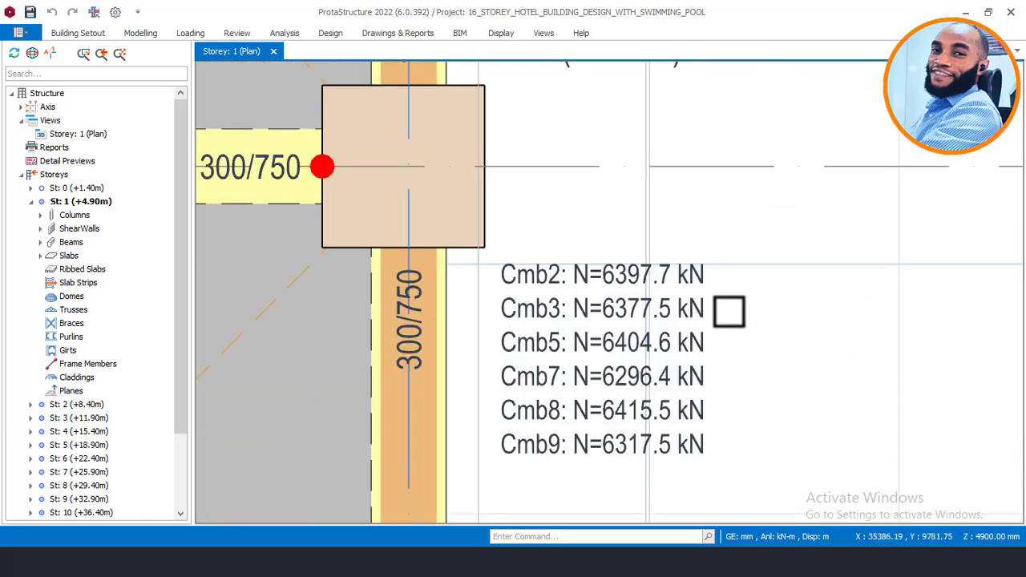
{"action": "left_click", "coordinate": [617, 417]}
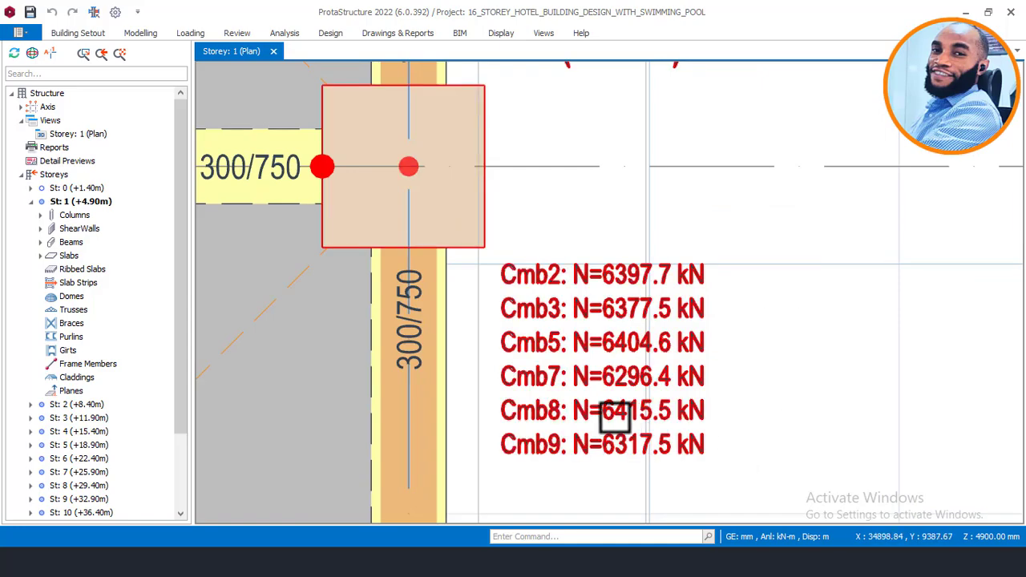
{"action": "key", "text": "Escape"}
{"action": "scroll", "coordinate": [664, 394], "scroll_direction": "down", "scroll_amount": 5}
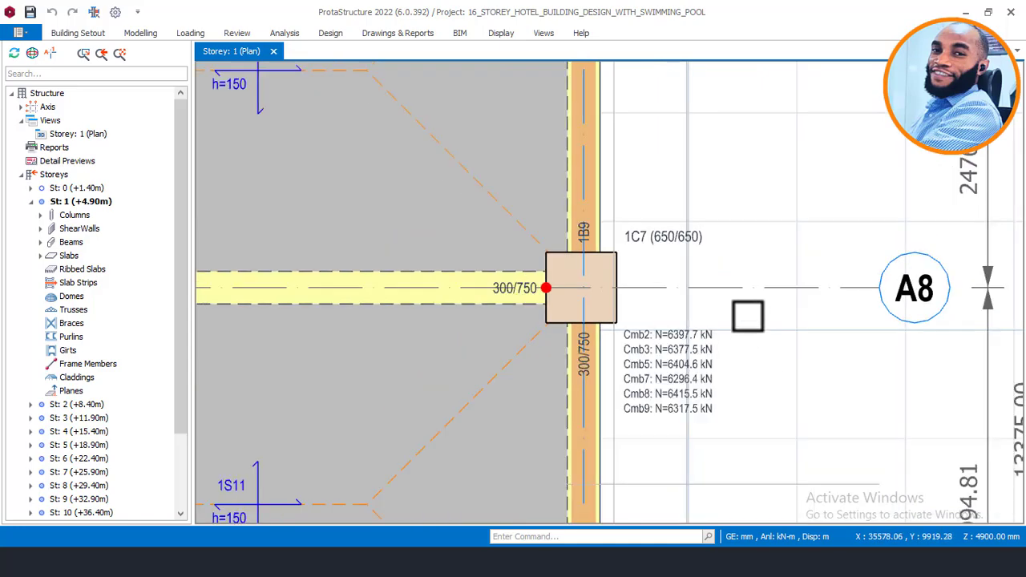
{"action": "scroll", "coordinate": [451, 312], "scroll_direction": "up", "scroll_amount": 3}
{"action": "scroll", "coordinate": [440, 357], "scroll_direction": "up", "scroll_amount": 3}
{"action": "left_click", "coordinate": [440, 359]}
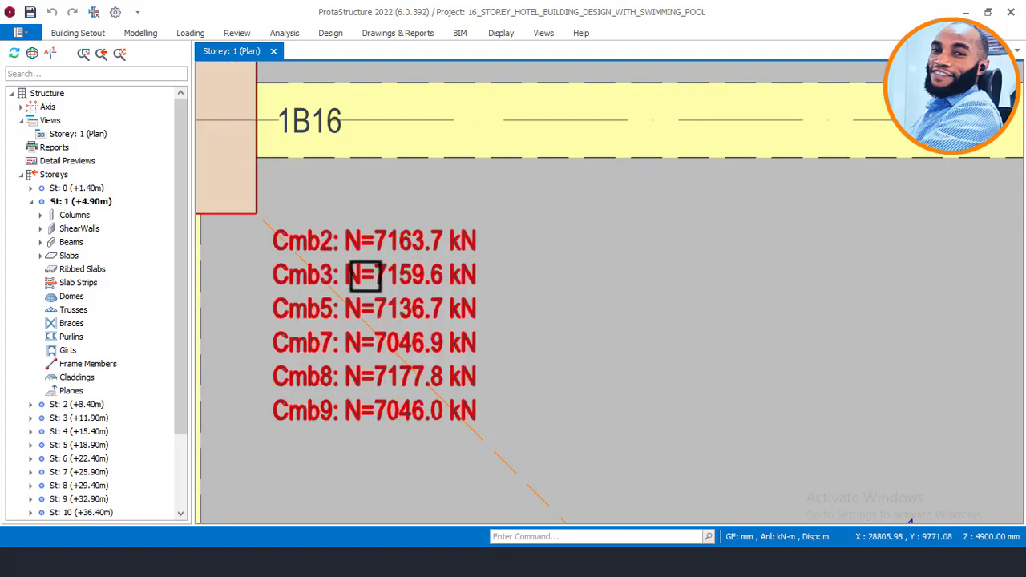
{"action": "key", "text": "Escape"}
{"action": "scroll", "coordinate": [414, 275], "scroll_direction": "down", "scroll_amount": 5}
{"action": "scroll", "coordinate": [532, 453], "scroll_direction": "up", "scroll_amount": 4}
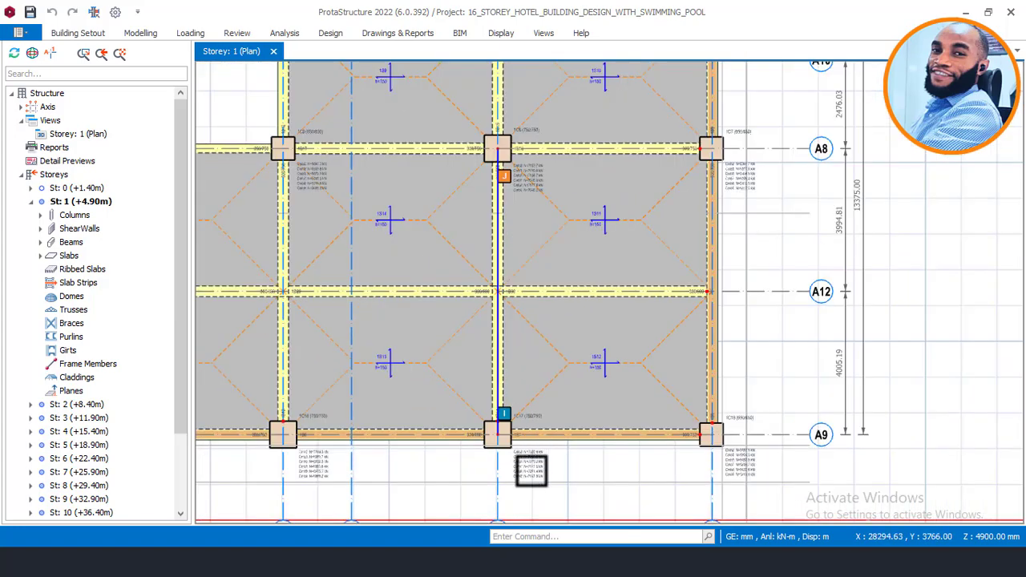
{"action": "scroll", "coordinate": [513, 433], "scroll_direction": "up", "scroll_amount": 5}
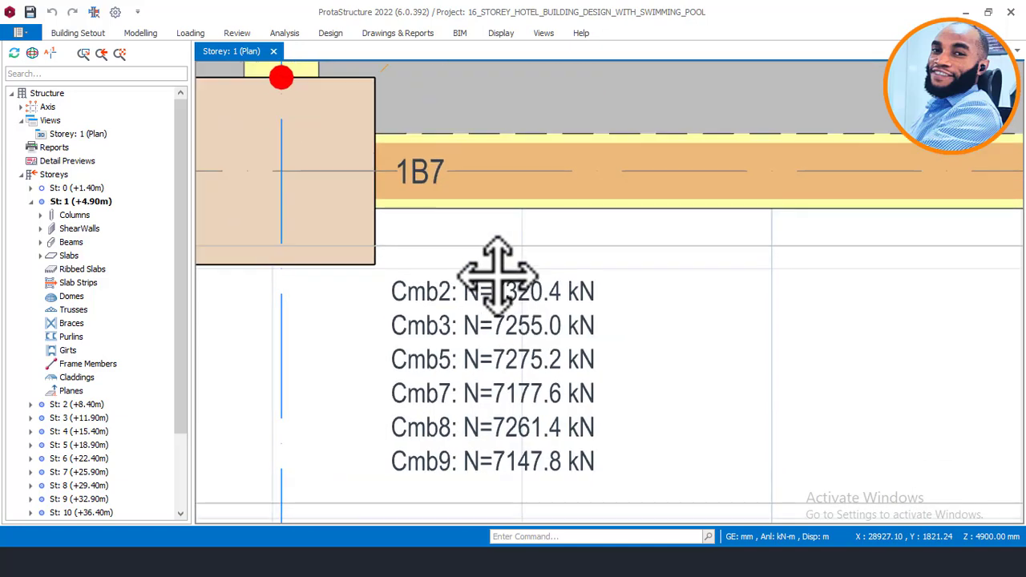
{"action": "left_click", "coordinate": [519, 255]}
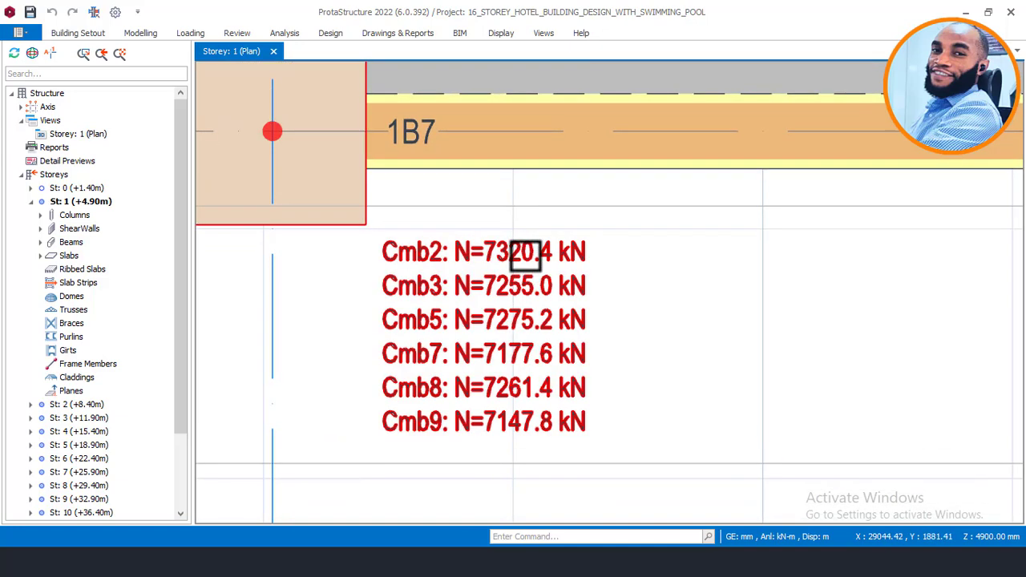
{"action": "mouse_move", "coordinate": [490, 255]}
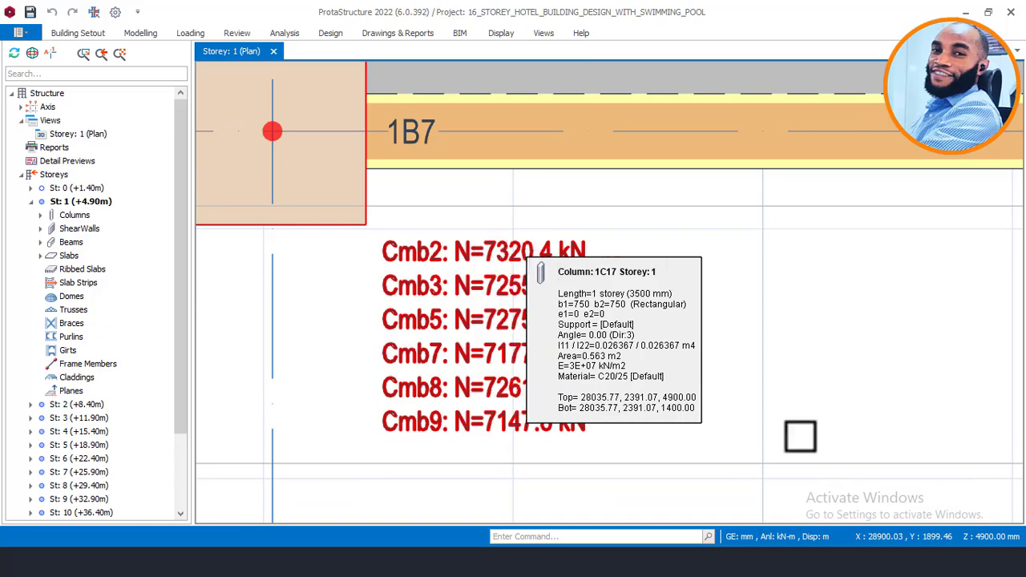
{"action": "key", "text": "Escape"}
{"action": "scroll", "coordinate": [385, 337], "scroll_direction": "down", "scroll_amount": 3}
{"action": "scroll", "coordinate": [851, 295], "scroll_direction": "up", "scroll_amount": 5}
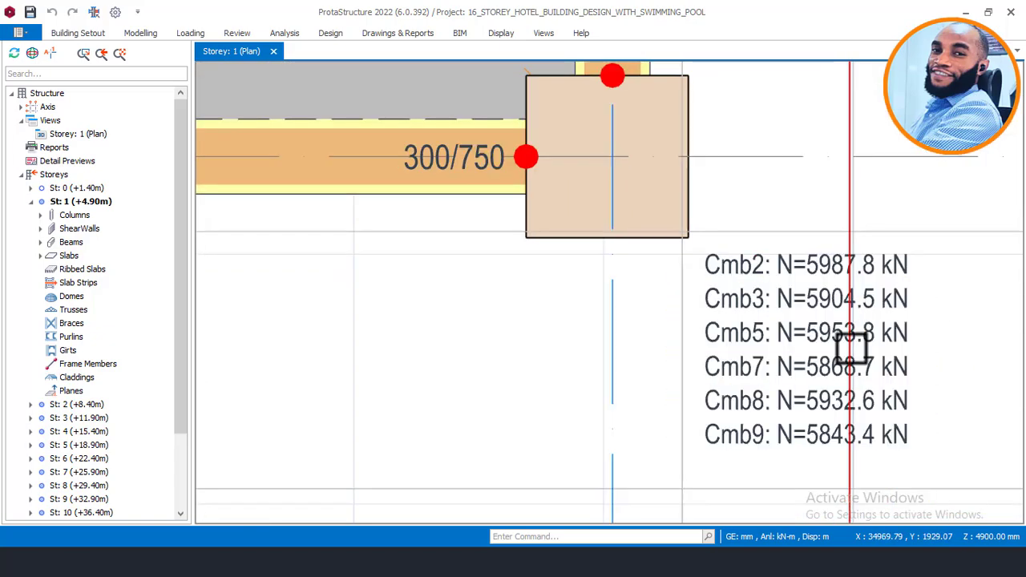
{"action": "left_click", "coordinate": [850, 332]}
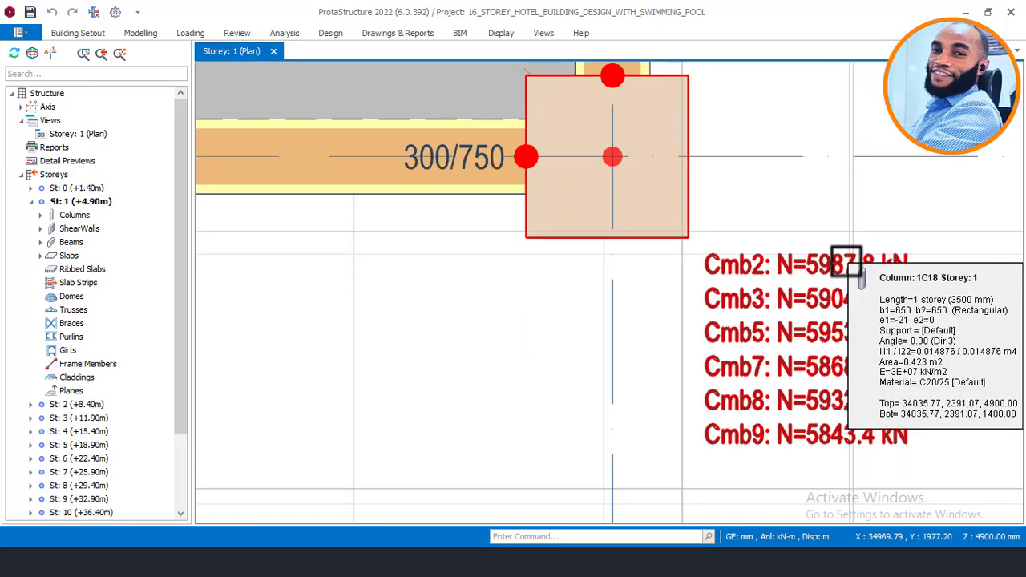
{"action": "key", "text": "Escape"}
{"action": "scroll", "coordinate": [858, 289], "scroll_direction": "down", "scroll_amount": 5}
{"action": "middle_click_drag", "start_coordinate": [562, 254], "coordinate": [962, 325]}
{"action": "scroll", "coordinate": [529, 360], "scroll_direction": "up", "scroll_amount": 5}
{"action": "middle_click_drag", "start_coordinate": [510, 361], "coordinate": [550, 275]}
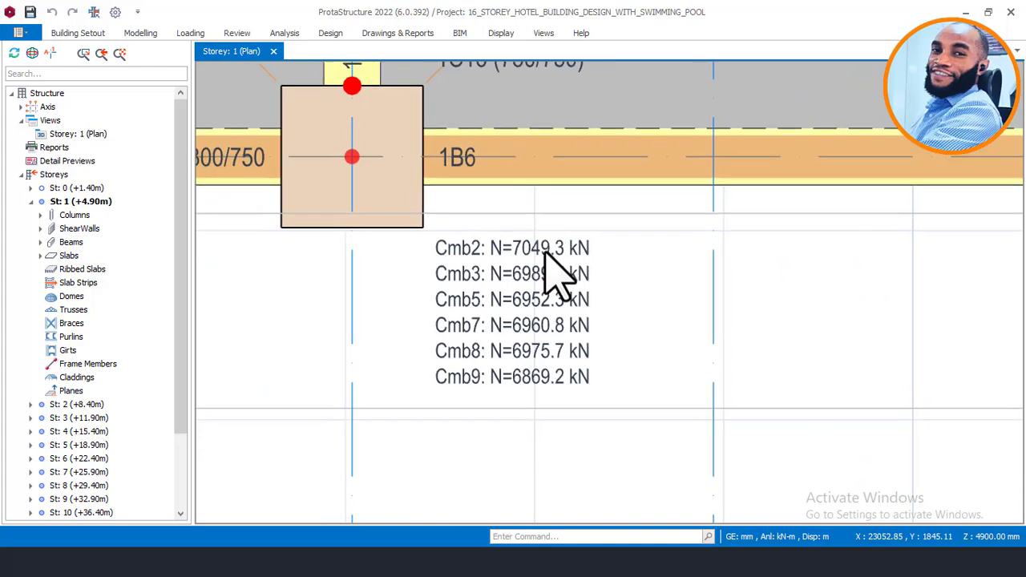
{"action": "scroll", "coordinate": [473, 273], "scroll_direction": "down", "scroll_amount": 1}
{"action": "left_click", "coordinate": [474, 273]}
{"action": "scroll", "coordinate": [532, 248], "scroll_direction": "up", "scroll_amount": 1}
{"action": "scroll", "coordinate": [832, 385], "scroll_direction": "down", "scroll_amount": 3}
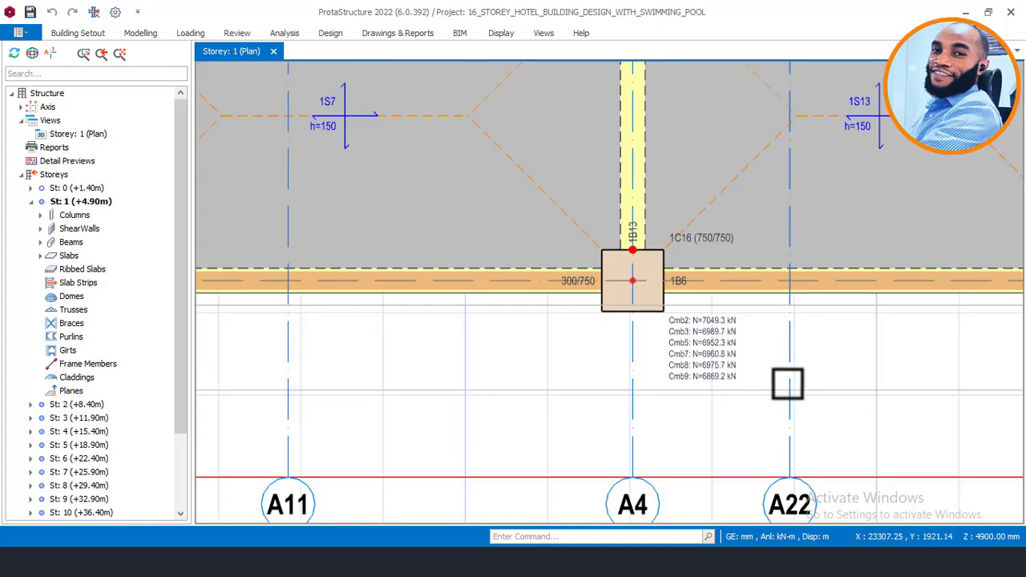
{"action": "scroll", "coordinate": [436, 309], "scroll_direction": "down", "scroll_amount": 2}
{"action": "left_click", "coordinate": [435, 309]}
{"action": "scroll", "coordinate": [518, 344], "scroll_direction": "up", "scroll_amount": 5}
{"action": "scroll", "coordinate": [555, 357], "scroll_direction": "down", "scroll_amount": 1}
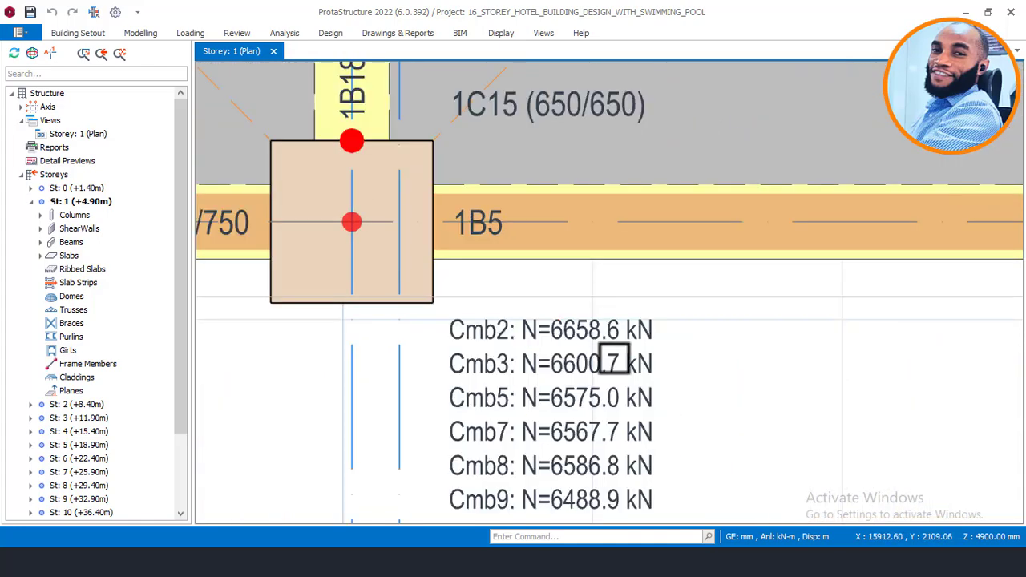
{"action": "middle_click_drag", "start_coordinate": [602, 339], "coordinate": [602, 304]}
{"action": "left_click", "coordinate": [586, 397]}
{"action": "scroll", "coordinate": [595, 407], "scroll_direction": "down", "scroll_amount": 3}
{"action": "scroll", "coordinate": [554, 378], "scroll_direction": "down", "scroll_amount": 2}
{"action": "middle_click_drag", "start_coordinate": [554, 378], "coordinate": [614, 492]}
{"action": "middle_click_drag", "start_coordinate": [563, 255], "coordinate": [572, 436]}
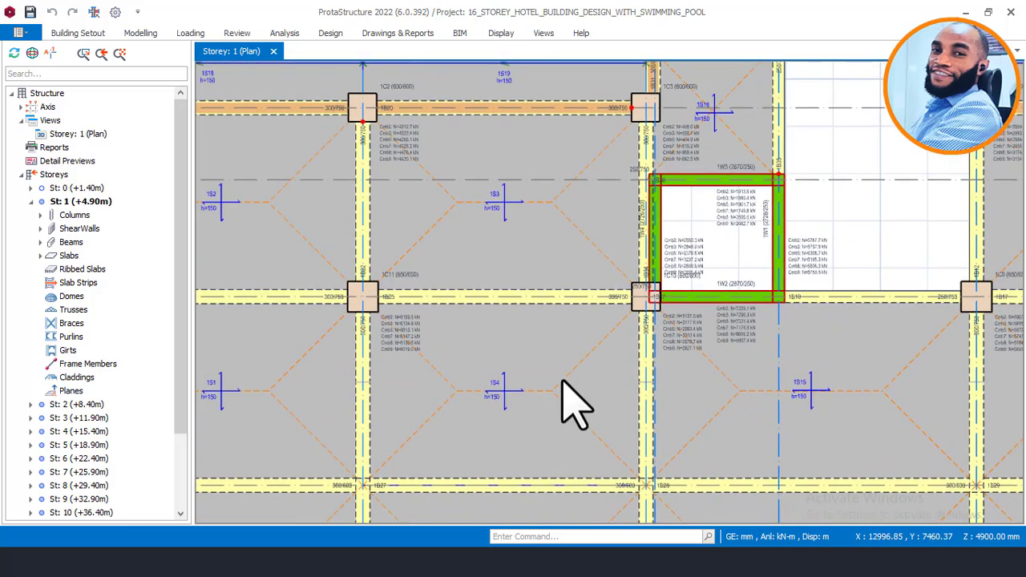
{"action": "middle_click_drag", "start_coordinate": [543, 309], "coordinate": [559, 305]}
{"action": "scroll", "coordinate": [559, 304], "scroll_direction": "up", "scroll_amount": 3}
{"action": "scroll", "coordinate": [654, 303], "scroll_direction": "up", "scroll_amount": 1}
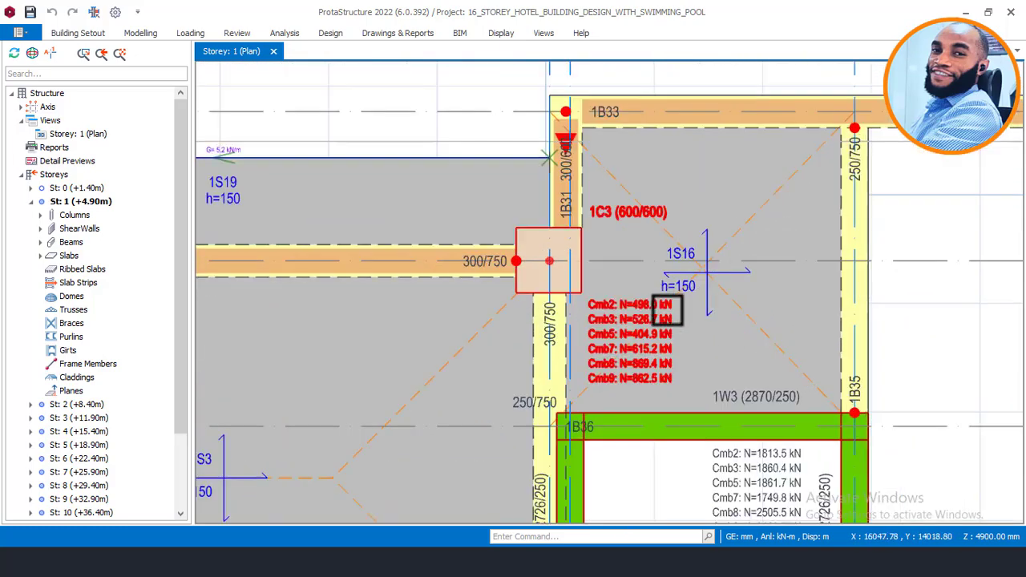
{"action": "scroll", "coordinate": [687, 373], "scroll_direction": "up", "scroll_amount": 4}
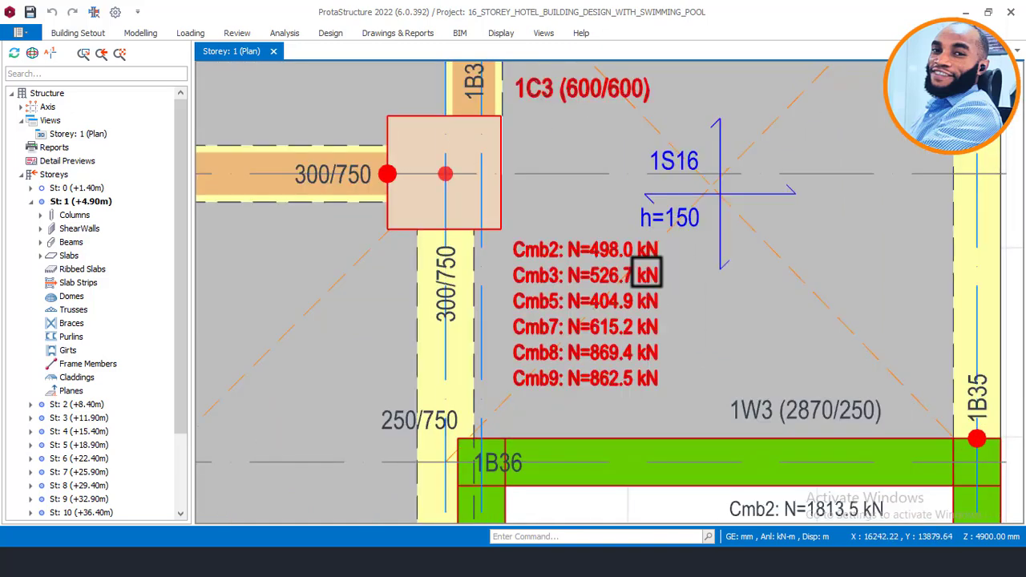
{"action": "middle_click_drag", "start_coordinate": [606, 160], "coordinate": [511, 144]}
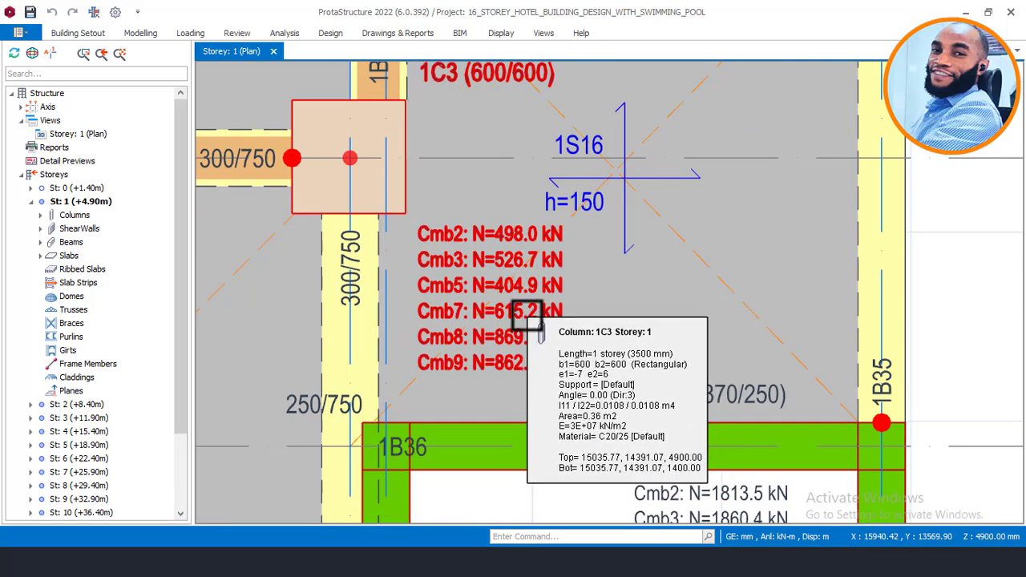
{"action": "scroll", "coordinate": [513, 364], "scroll_direction": "up", "scroll_amount": 1}
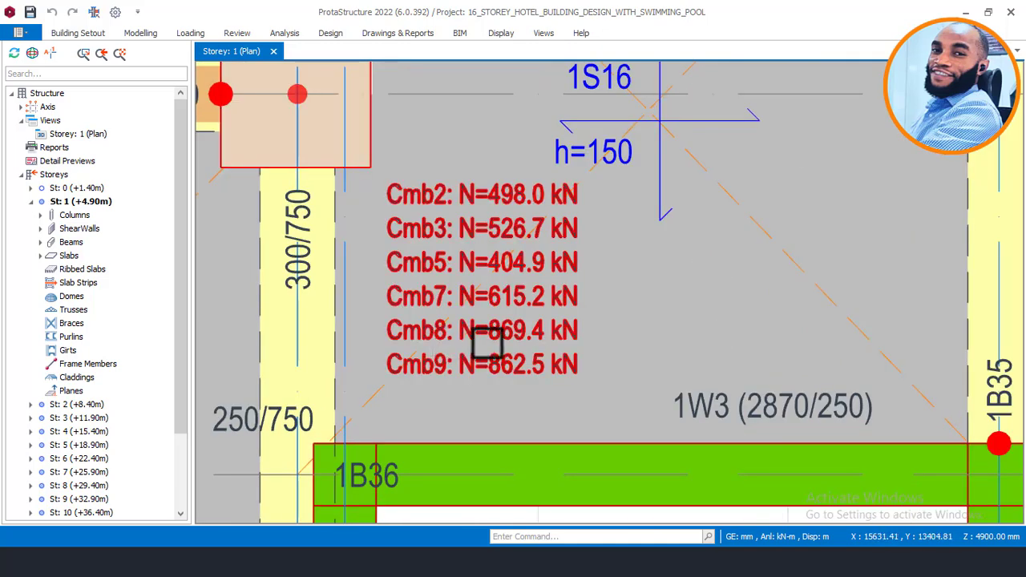
{"action": "scroll", "coordinate": [490, 307], "scroll_direction": "down", "scroll_amount": 4}
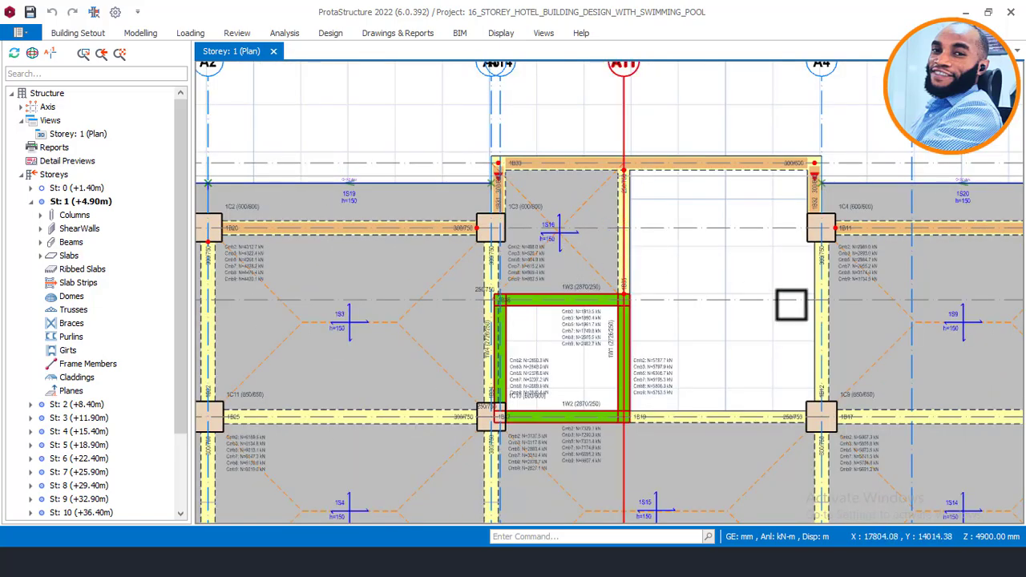
{"action": "middle_click_drag", "start_coordinate": [813, 291], "coordinate": [751, 273]}
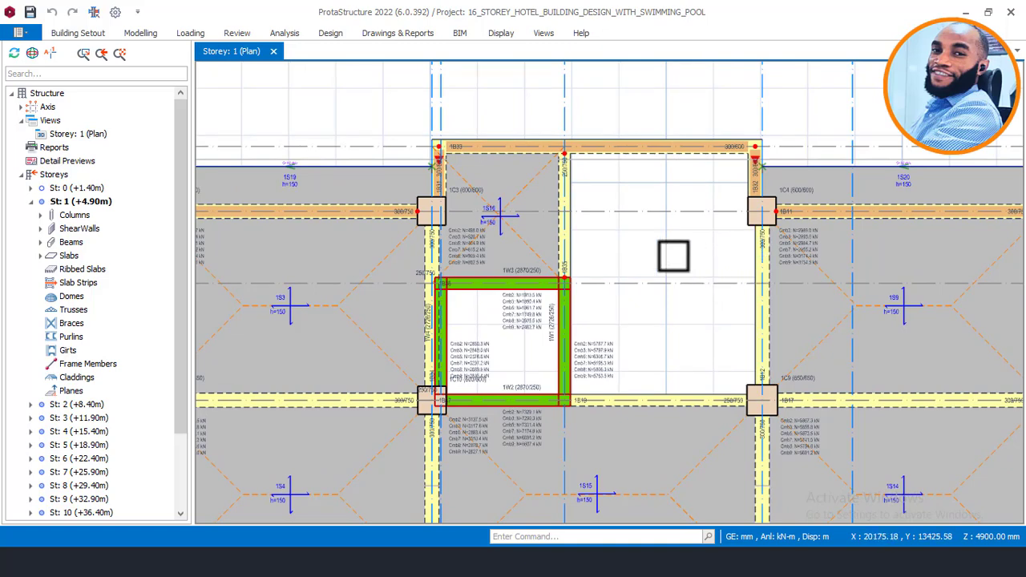
{"action": "scroll", "coordinate": [664, 250], "scroll_direction": "down", "scroll_amount": 2}
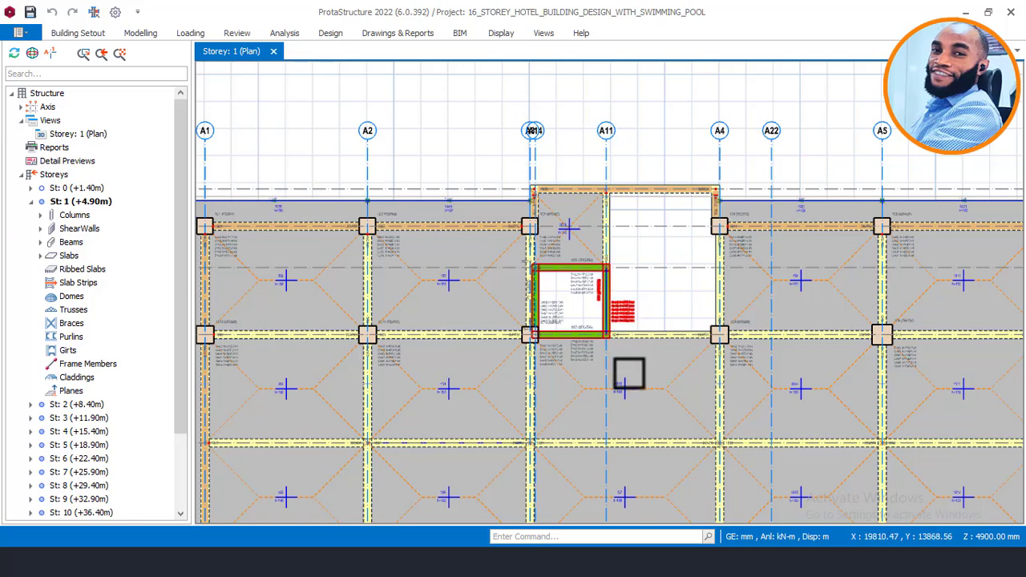
{"action": "scroll", "coordinate": [774, 342], "scroll_direction": "up", "scroll_amount": 3}
{"action": "scroll", "coordinate": [756, 387], "scroll_direction": "up", "scroll_amount": 4}
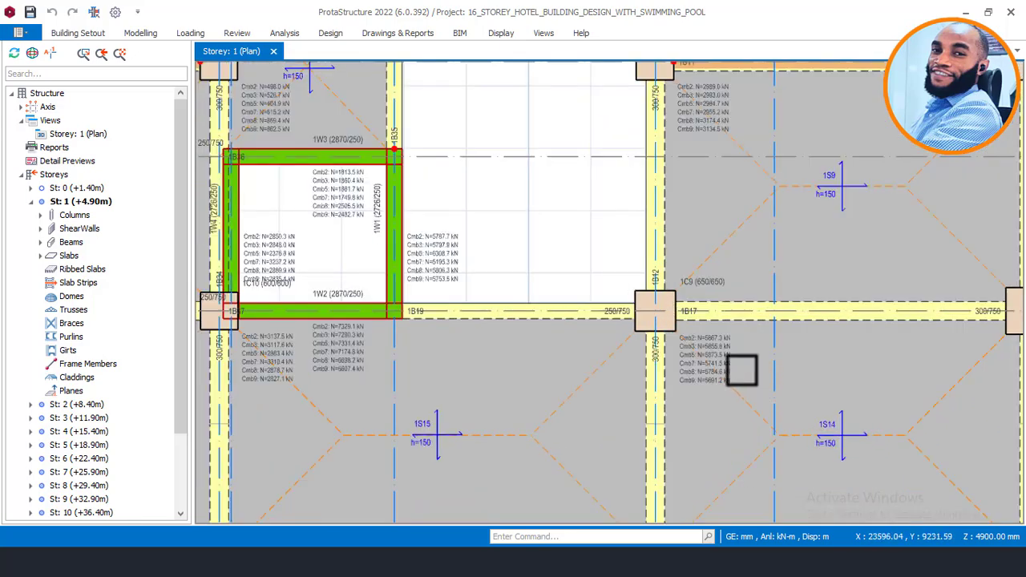
{"action": "scroll", "coordinate": [732, 349], "scroll_direction": "up", "scroll_amount": 2}
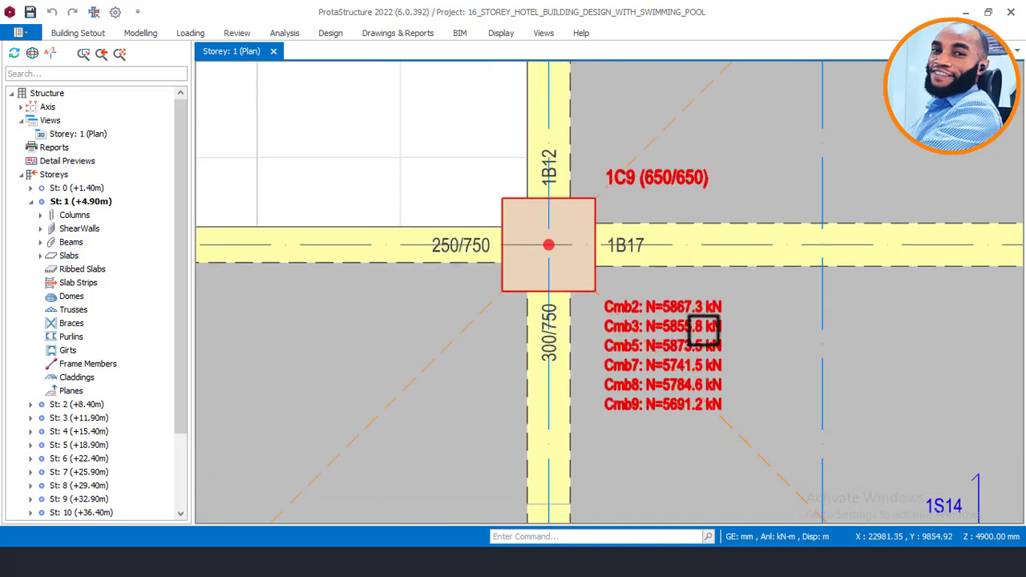
{"action": "scroll", "coordinate": [697, 316], "scroll_direction": "up", "scroll_amount": 2}
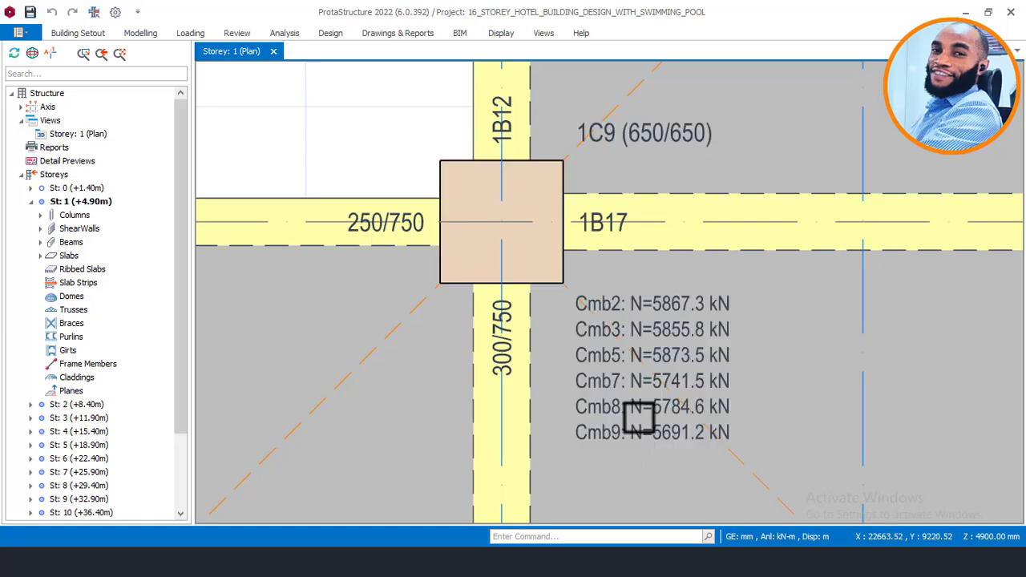
{"action": "scroll", "coordinate": [713, 369], "scroll_direction": "down", "scroll_amount": 4}
{"action": "middle_click_drag", "start_coordinate": [632, 287], "coordinate": [822, 314]}
{"action": "scroll", "coordinate": [859, 297], "scroll_direction": "down", "scroll_amount": 3}
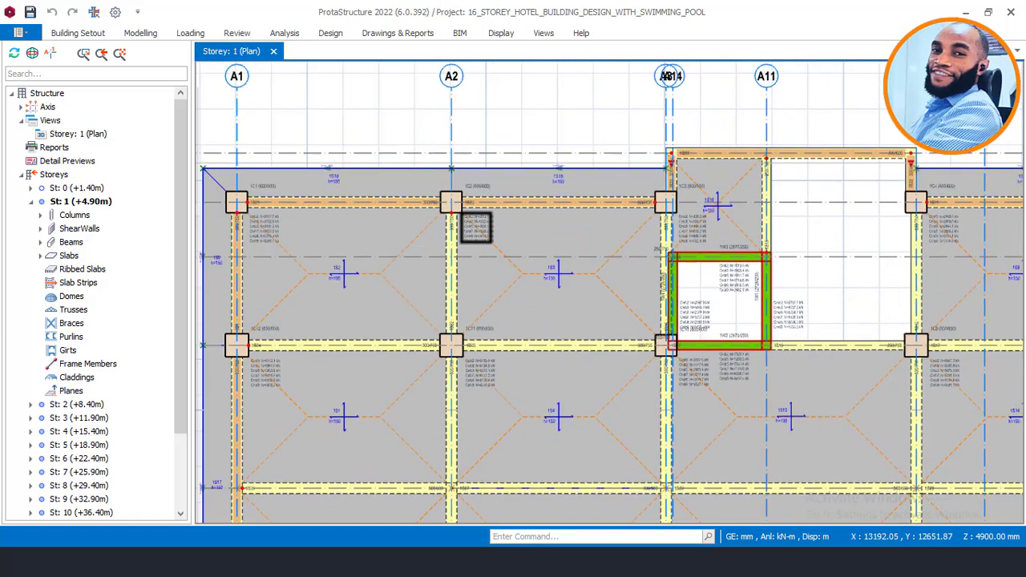
{"action": "scroll", "coordinate": [476, 225], "scroll_direction": "up", "scroll_amount": 2}
{"action": "scroll", "coordinate": [447, 206], "scroll_direction": "up", "scroll_amount": 3}
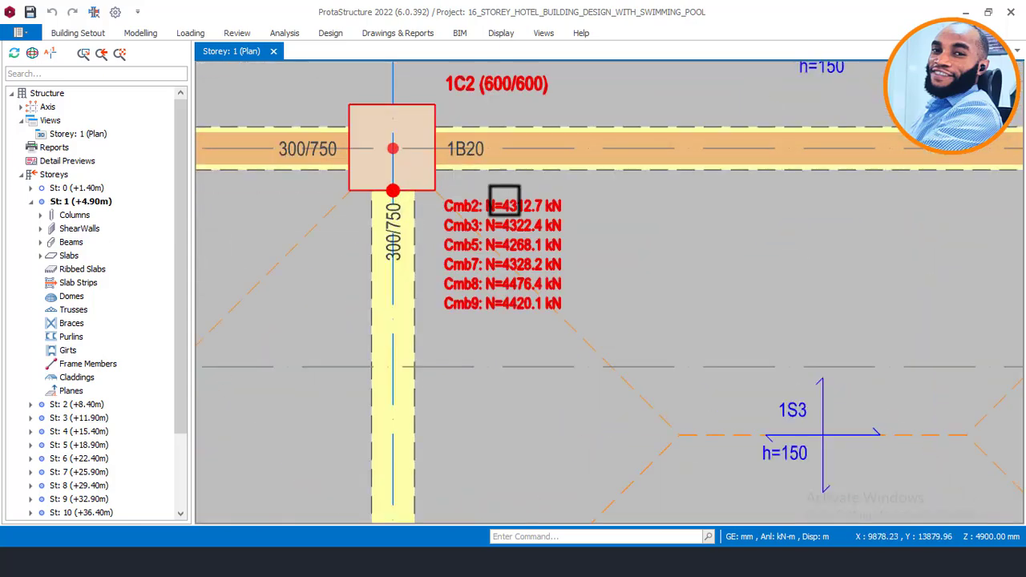
{"action": "mouse_move", "coordinate": [513, 202]}
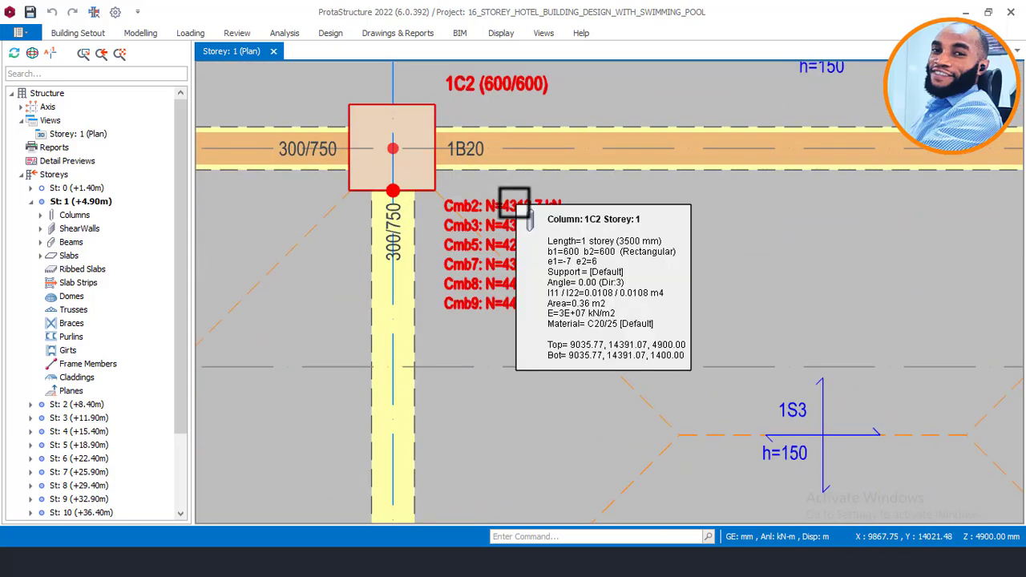
{"action": "scroll", "coordinate": [513, 205], "scroll_direction": "up", "scroll_amount": 3}
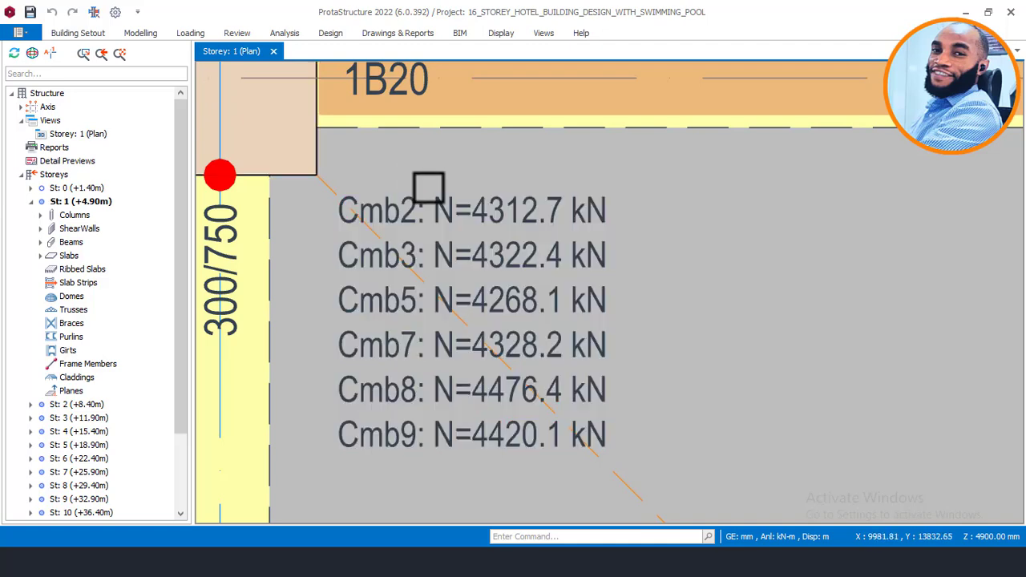
{"action": "mouse_move", "coordinate": [505, 261]}
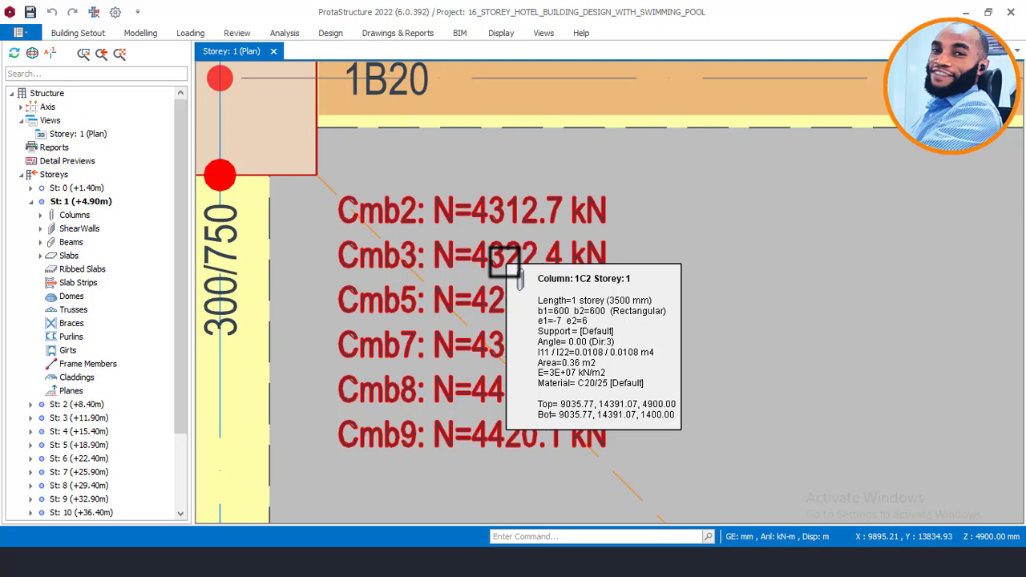
{"action": "scroll", "coordinate": [504, 261], "scroll_direction": "down", "scroll_amount": 5}
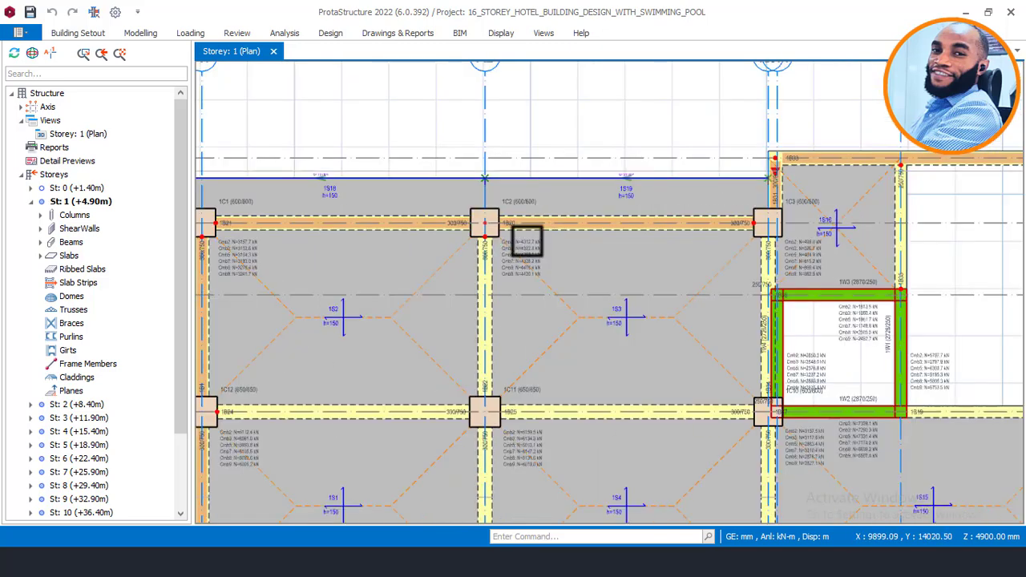
{"action": "scroll", "coordinate": [528, 241], "scroll_direction": "down", "scroll_amount": 1}
{"action": "mouse_move", "coordinate": [538, 250]}
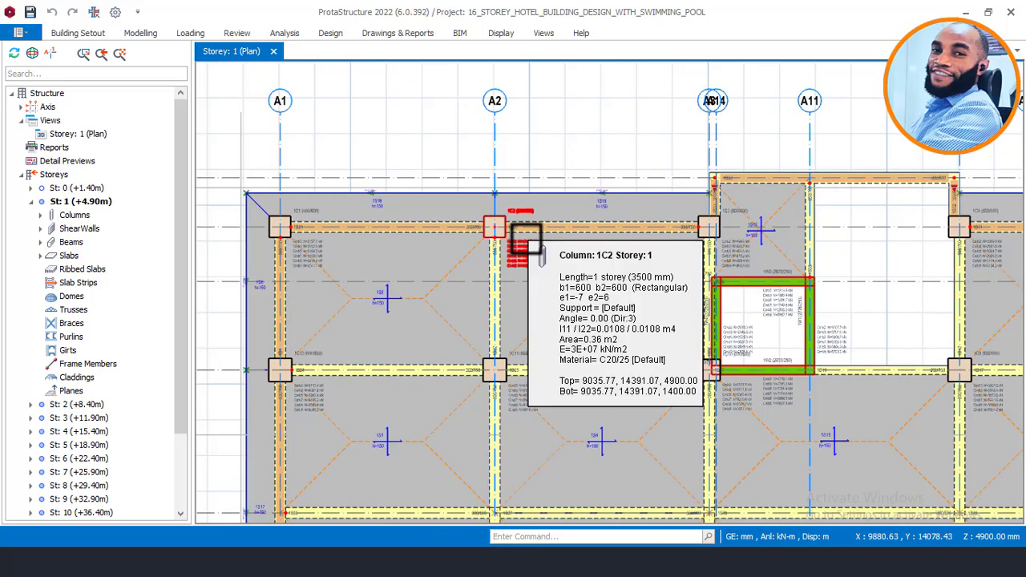
{"action": "scroll", "coordinate": [461, 227], "scroll_direction": "down", "scroll_amount": 2}
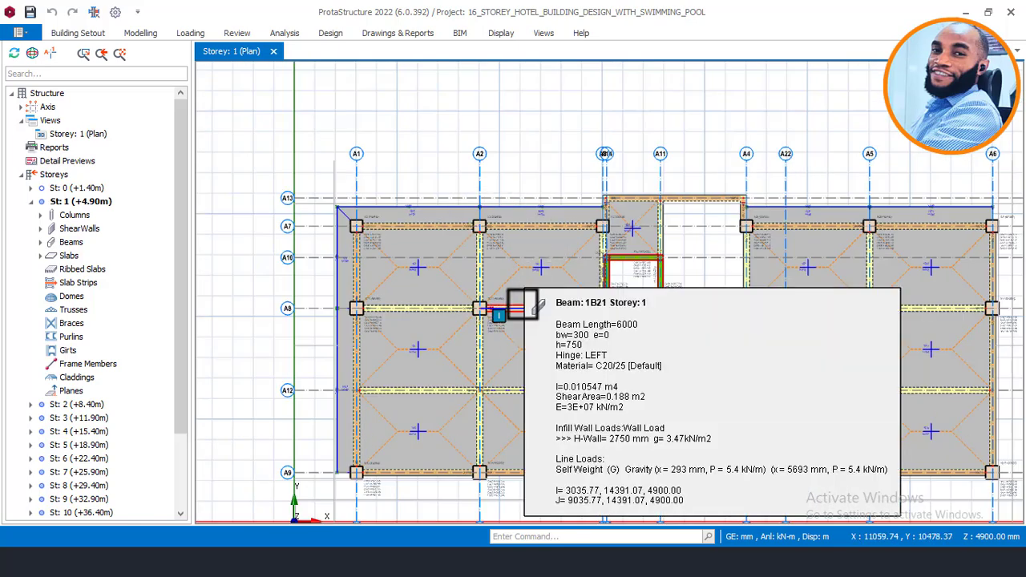
{"action": "scroll", "coordinate": [524, 271], "scroll_direction": "up", "scroll_amount": 2}
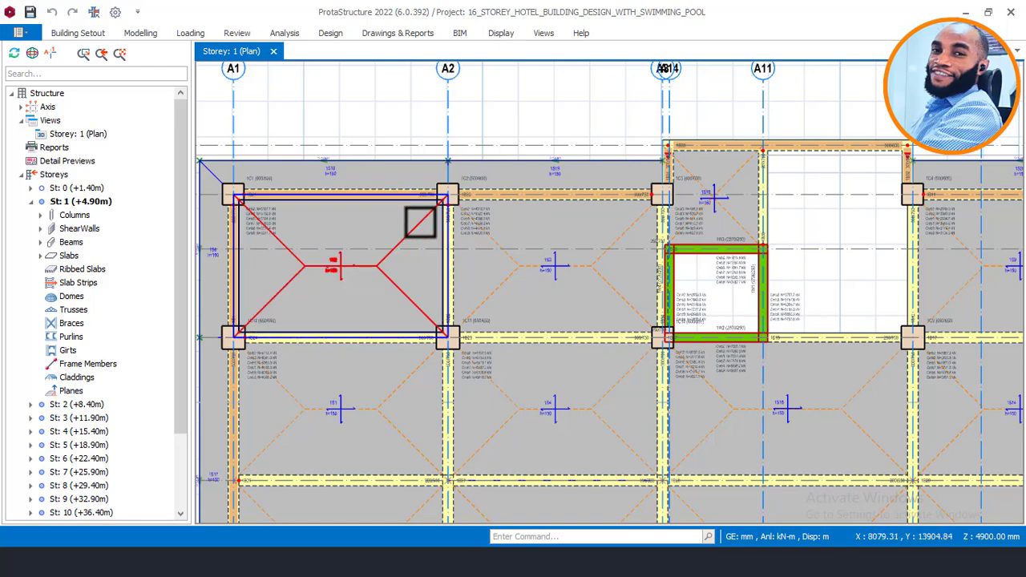
{"action": "scroll", "coordinate": [420, 222], "scroll_direction": "down", "scroll_amount": 3}
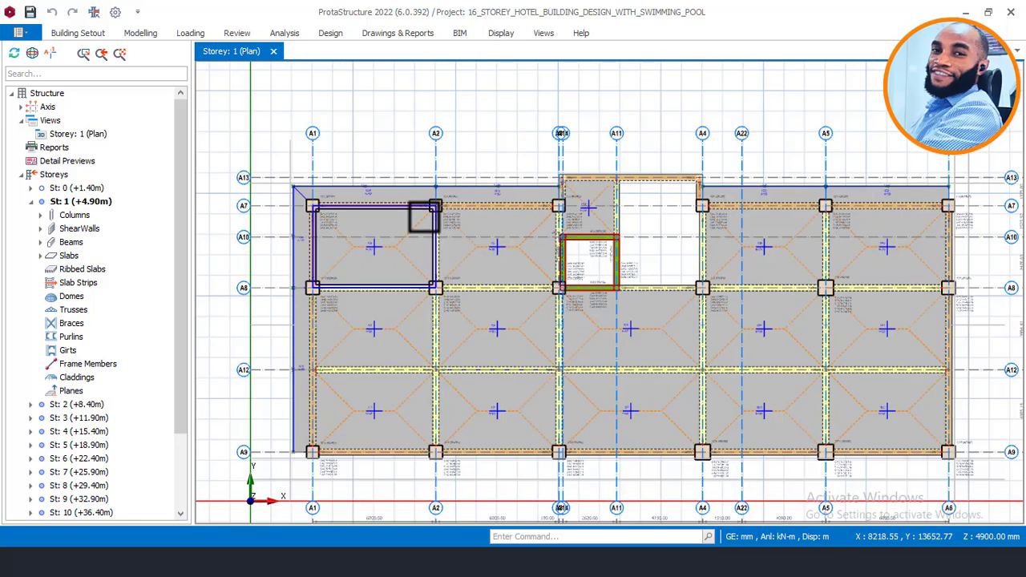
{"action": "scroll", "coordinate": [477, 303], "scroll_direction": "up", "scroll_amount": 6}
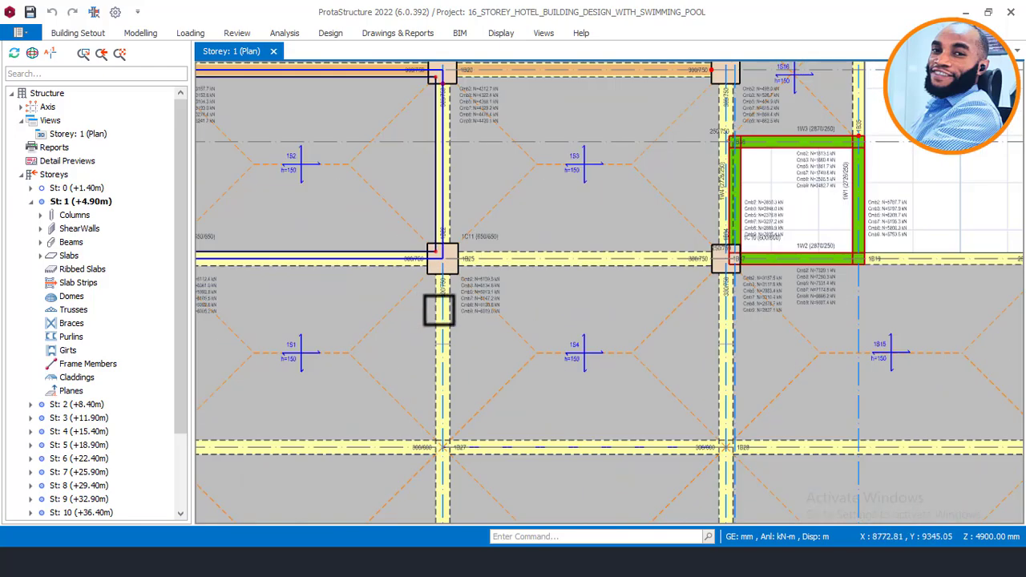
{"action": "scroll", "coordinate": [506, 243], "scroll_direction": "up", "scroll_amount": 2}
{"action": "scroll", "coordinate": [440, 208], "scroll_direction": "down", "scroll_amount": 4}
{"action": "scroll", "coordinate": [529, 241], "scroll_direction": "down", "scroll_amount": 3}
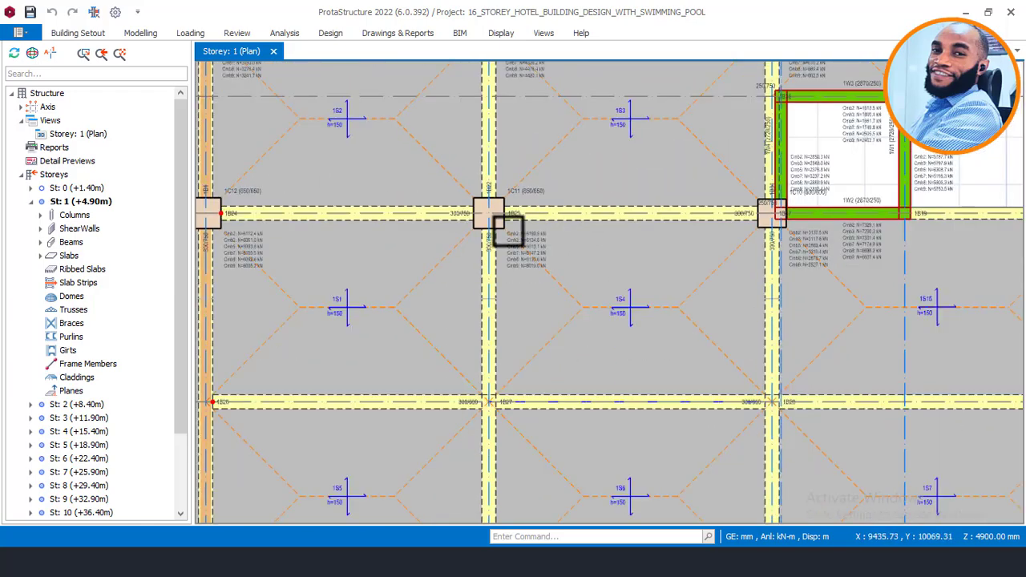
{"action": "scroll", "coordinate": [500, 233], "scroll_direction": "down", "scroll_amount": 2}
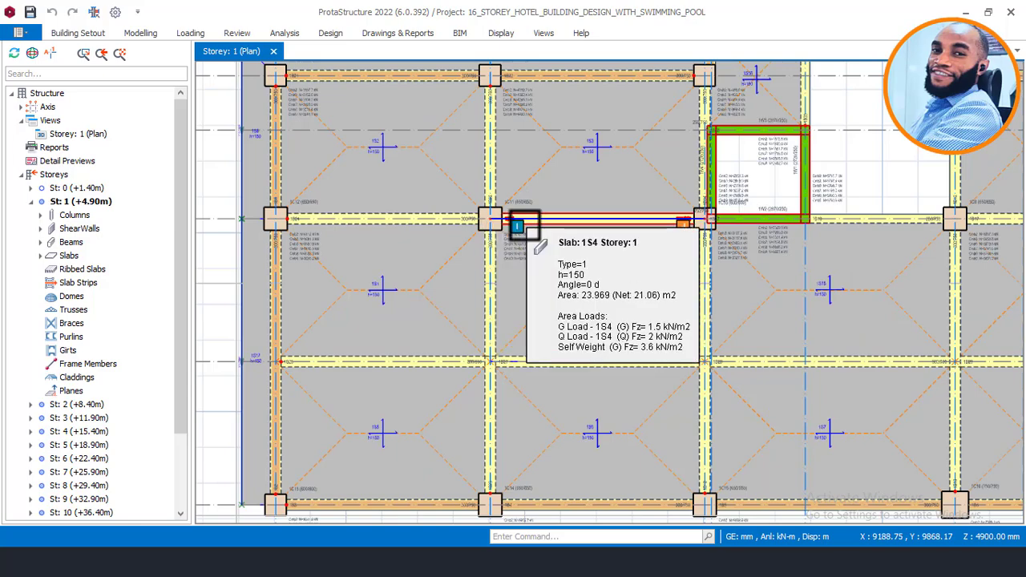
{"action": "scroll", "coordinate": [298, 239], "scroll_direction": "up", "scroll_amount": 2}
{"action": "scroll", "coordinate": [293, 234], "scroll_direction": "up", "scroll_amount": 2}
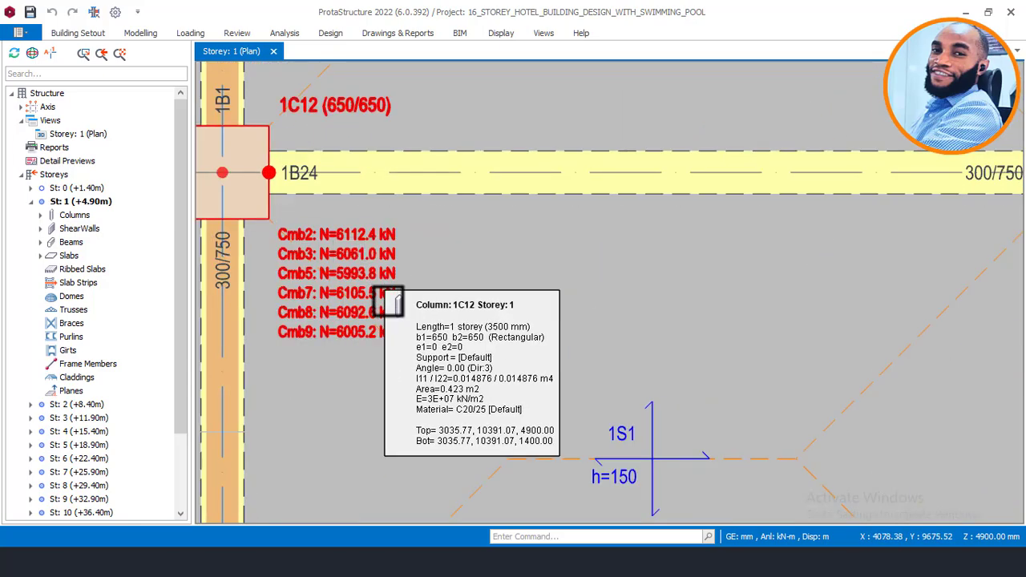
{"action": "scroll", "coordinate": [350, 238], "scroll_direction": "up", "scroll_amount": 2}
{"action": "scroll", "coordinate": [347, 237], "scroll_direction": "down", "scroll_amount": 2}
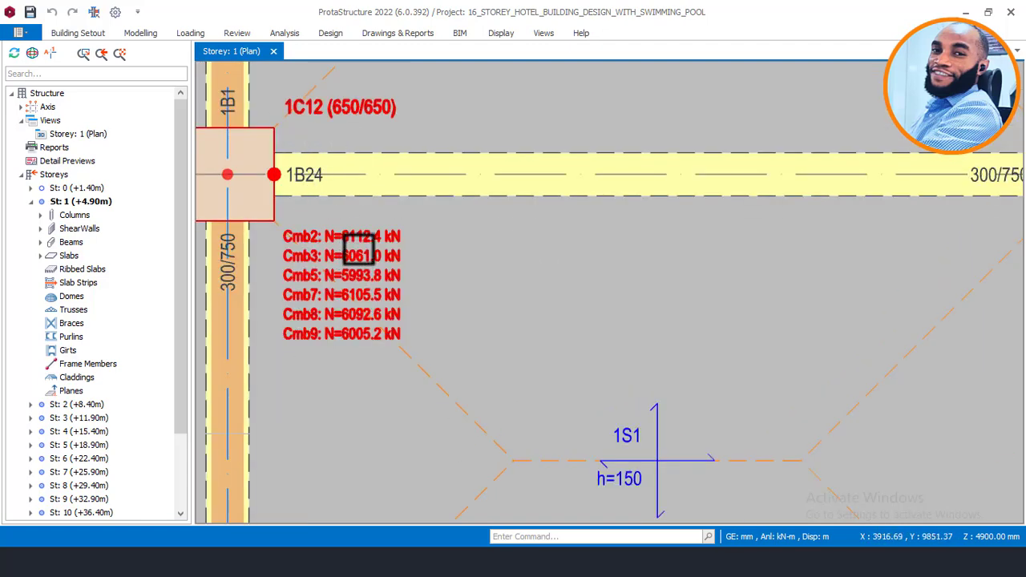
{"action": "scroll", "coordinate": [355, 232], "scroll_direction": "down", "scroll_amount": 2}
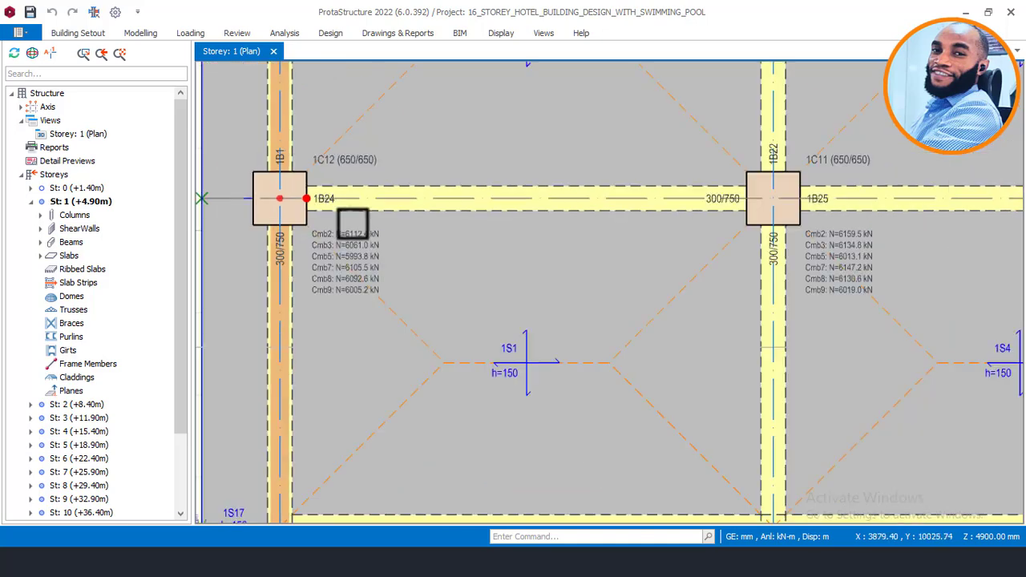
{"action": "mouse_move", "coordinate": [805, 279]}
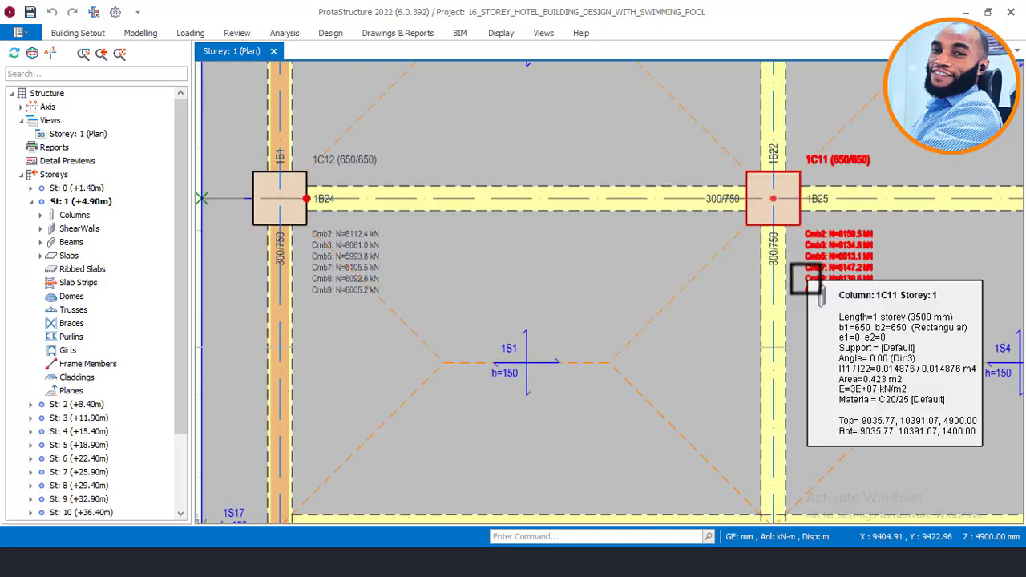
{"action": "scroll", "coordinate": [330, 157], "scroll_direction": "up", "scroll_amount": 2}
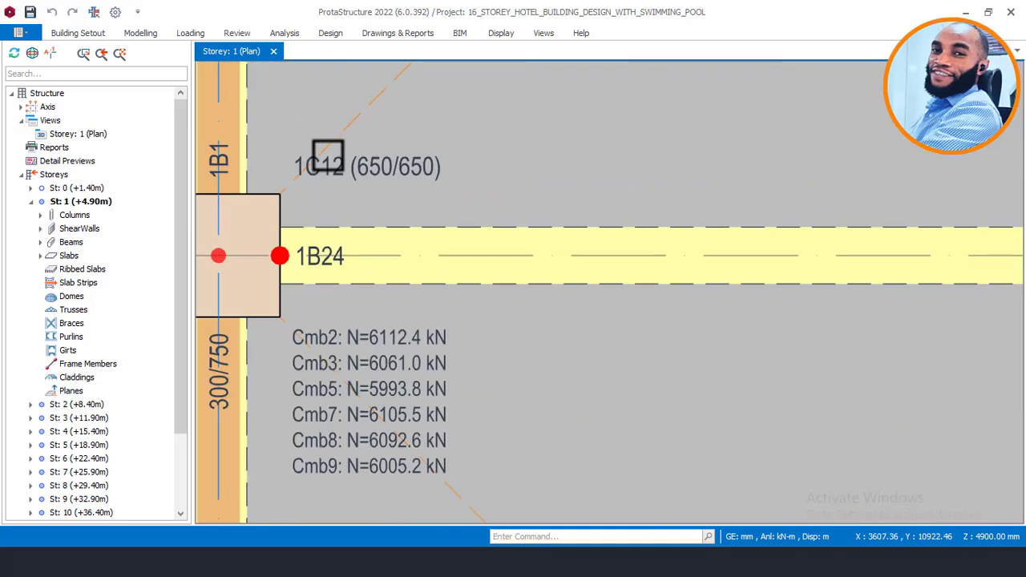
{"action": "scroll", "coordinate": [347, 320], "scroll_direction": "down", "scroll_amount": 2}
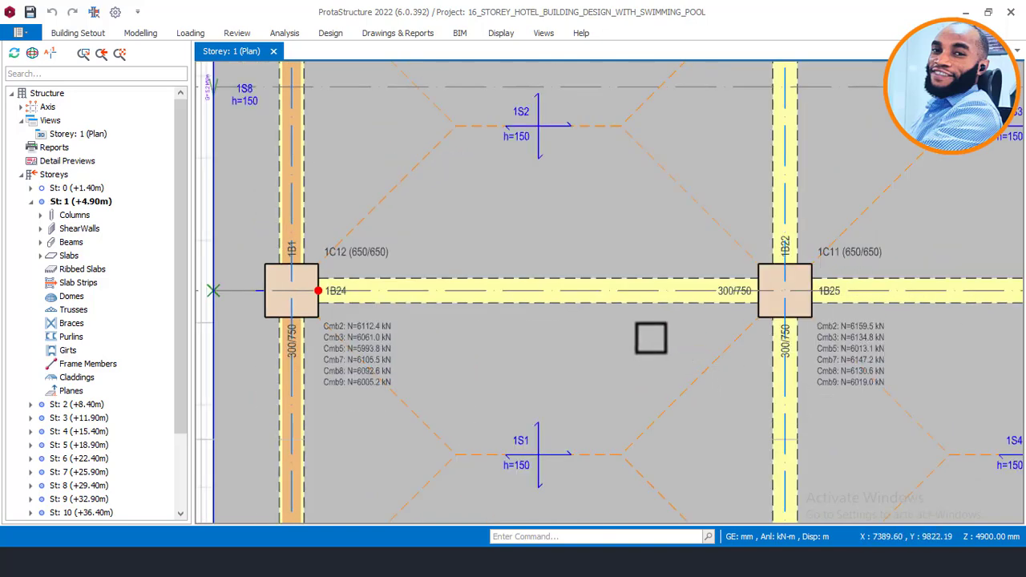
{"action": "scroll", "coordinate": [550, 350], "scroll_direction": "down", "scroll_amount": 2}
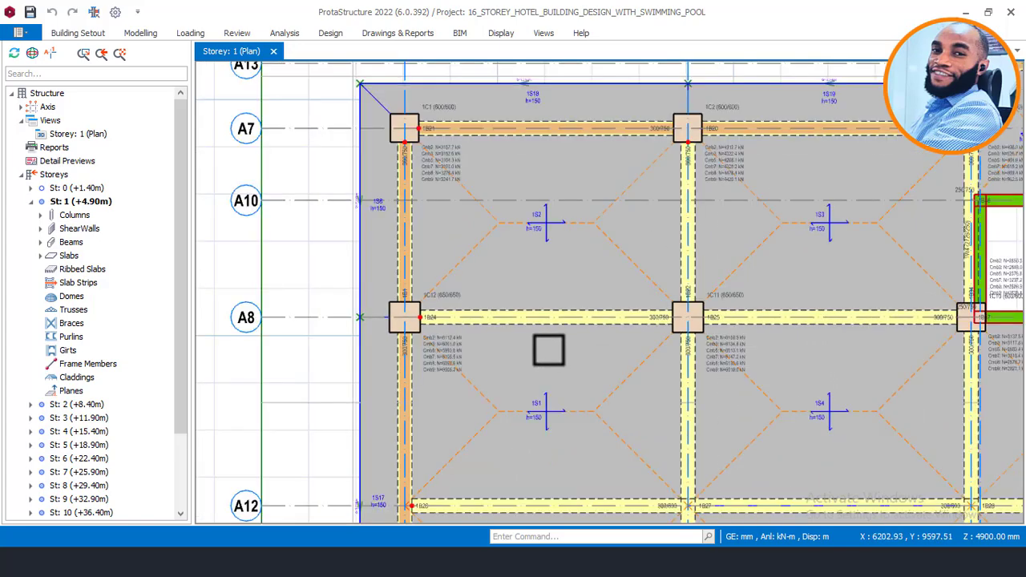
{"action": "middle_click_drag", "start_coordinate": [545, 270], "coordinate": [433, 314]}
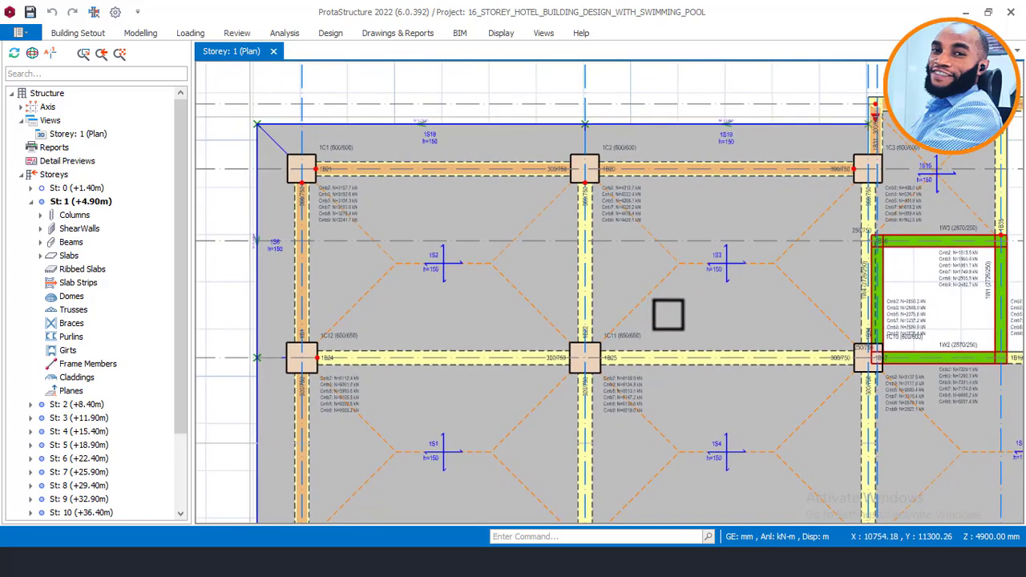
{"action": "middle_click_drag", "start_coordinate": [665, 312], "coordinate": [541, 272]}
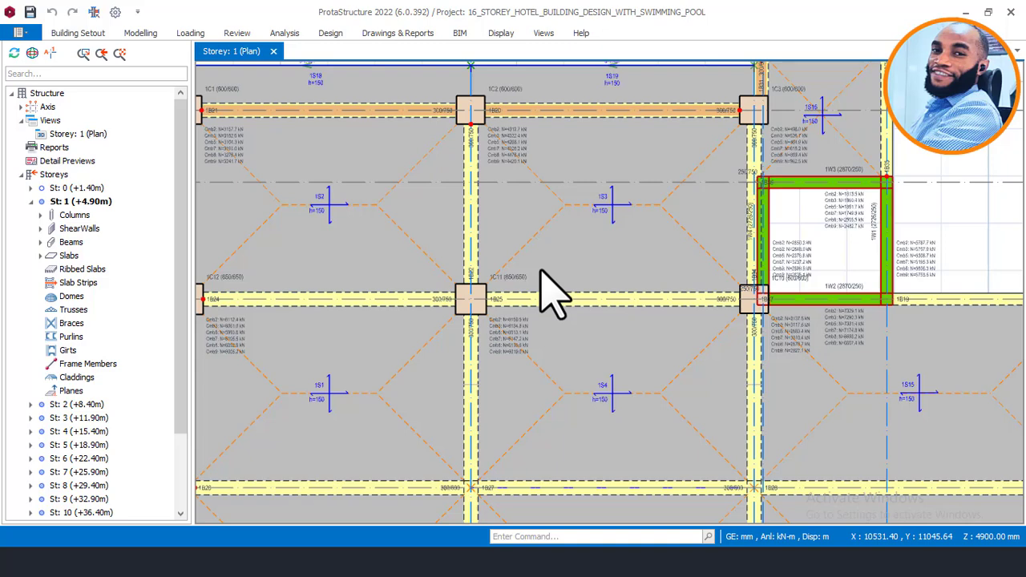
{"action": "scroll", "coordinate": [550, 268], "scroll_direction": "down", "scroll_amount": 1}
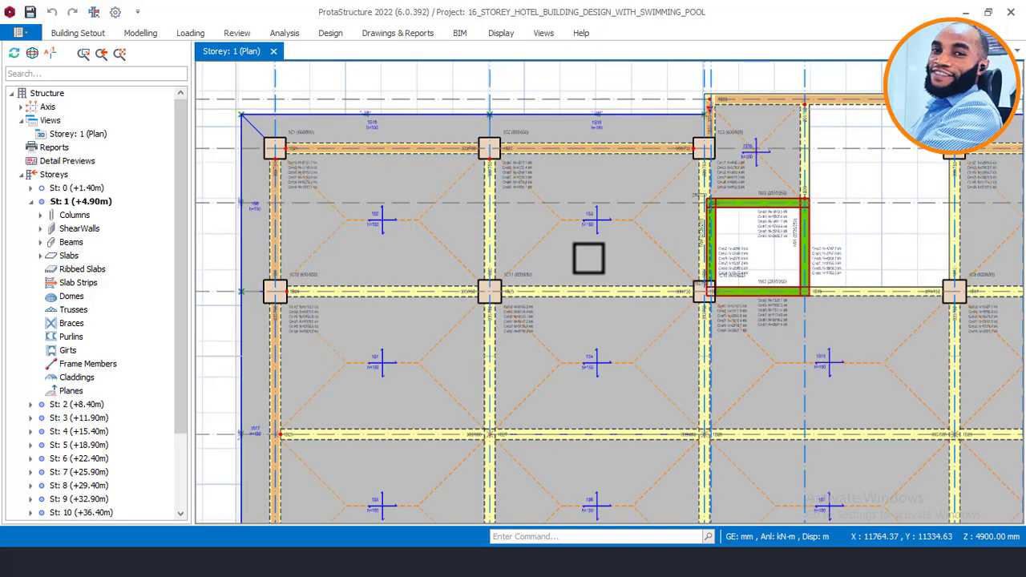
{"action": "scroll", "coordinate": [597, 261], "scroll_direction": "down", "scroll_amount": 2}
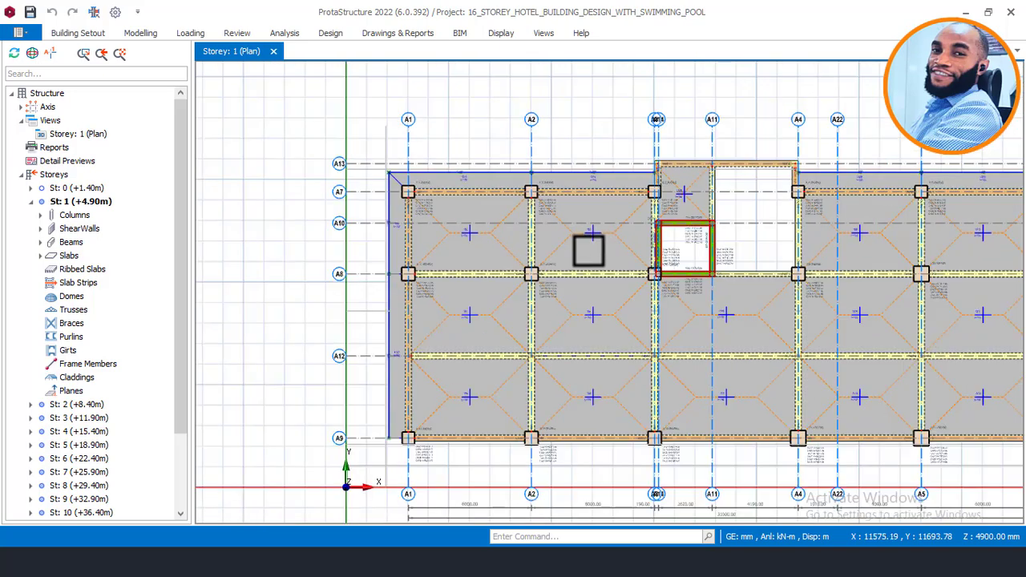
{"action": "scroll", "coordinate": [759, 255], "scroll_direction": "up", "scroll_amount": 3}
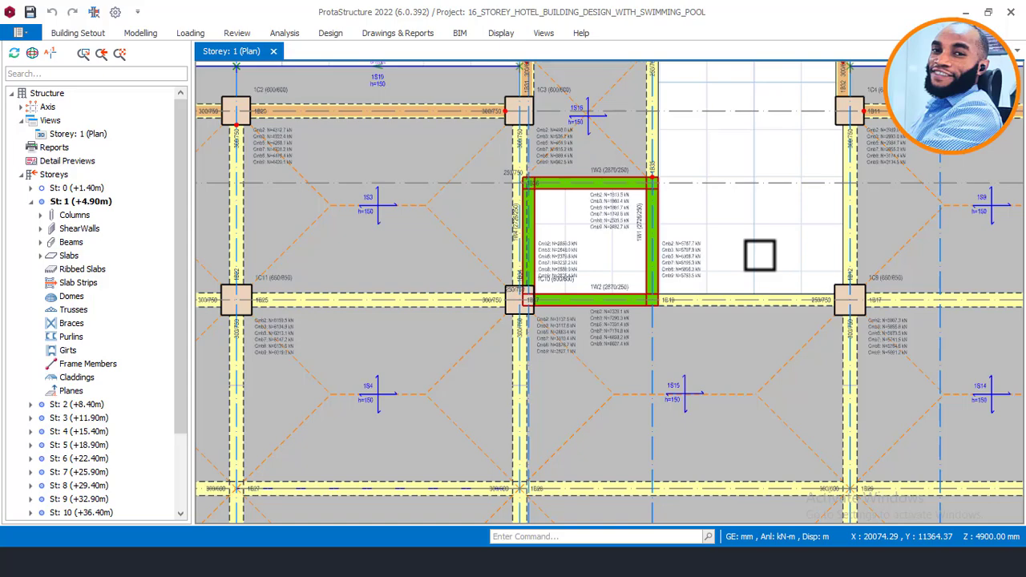
{"action": "scroll", "coordinate": [760, 255], "scroll_direction": "down", "scroll_amount": 5}
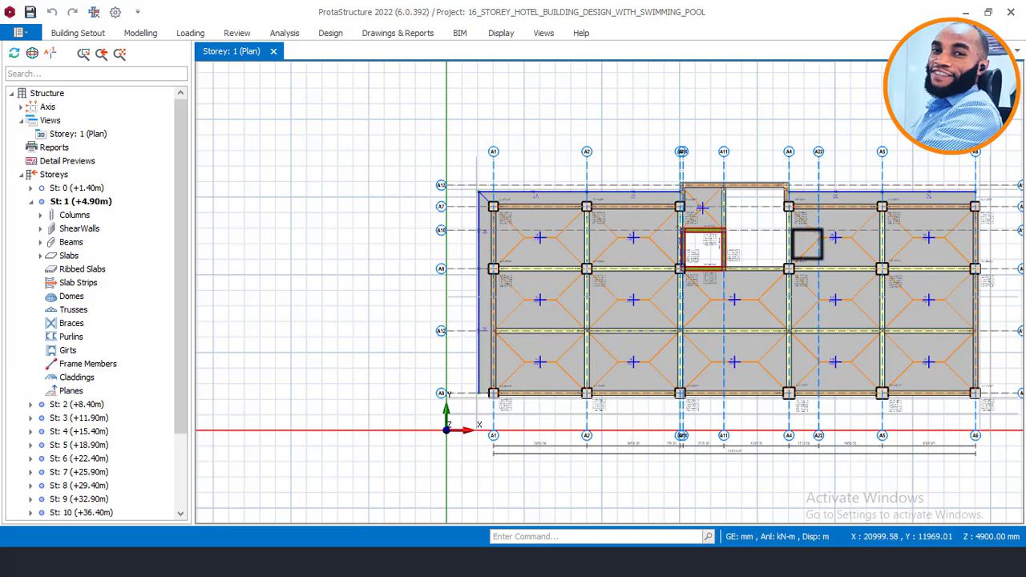
{"action": "scroll", "coordinate": [806, 243], "scroll_direction": "up", "scroll_amount": 3}
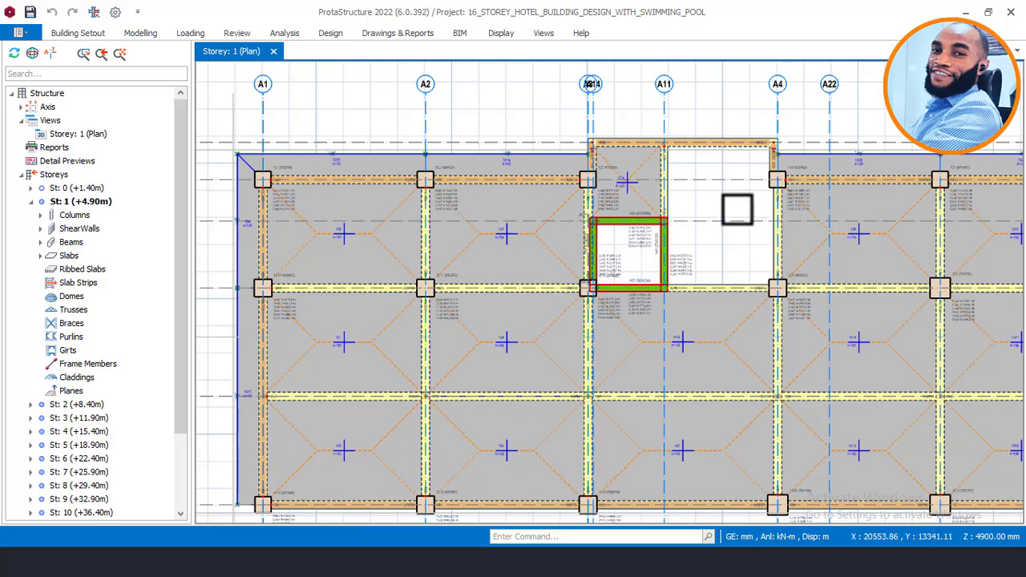